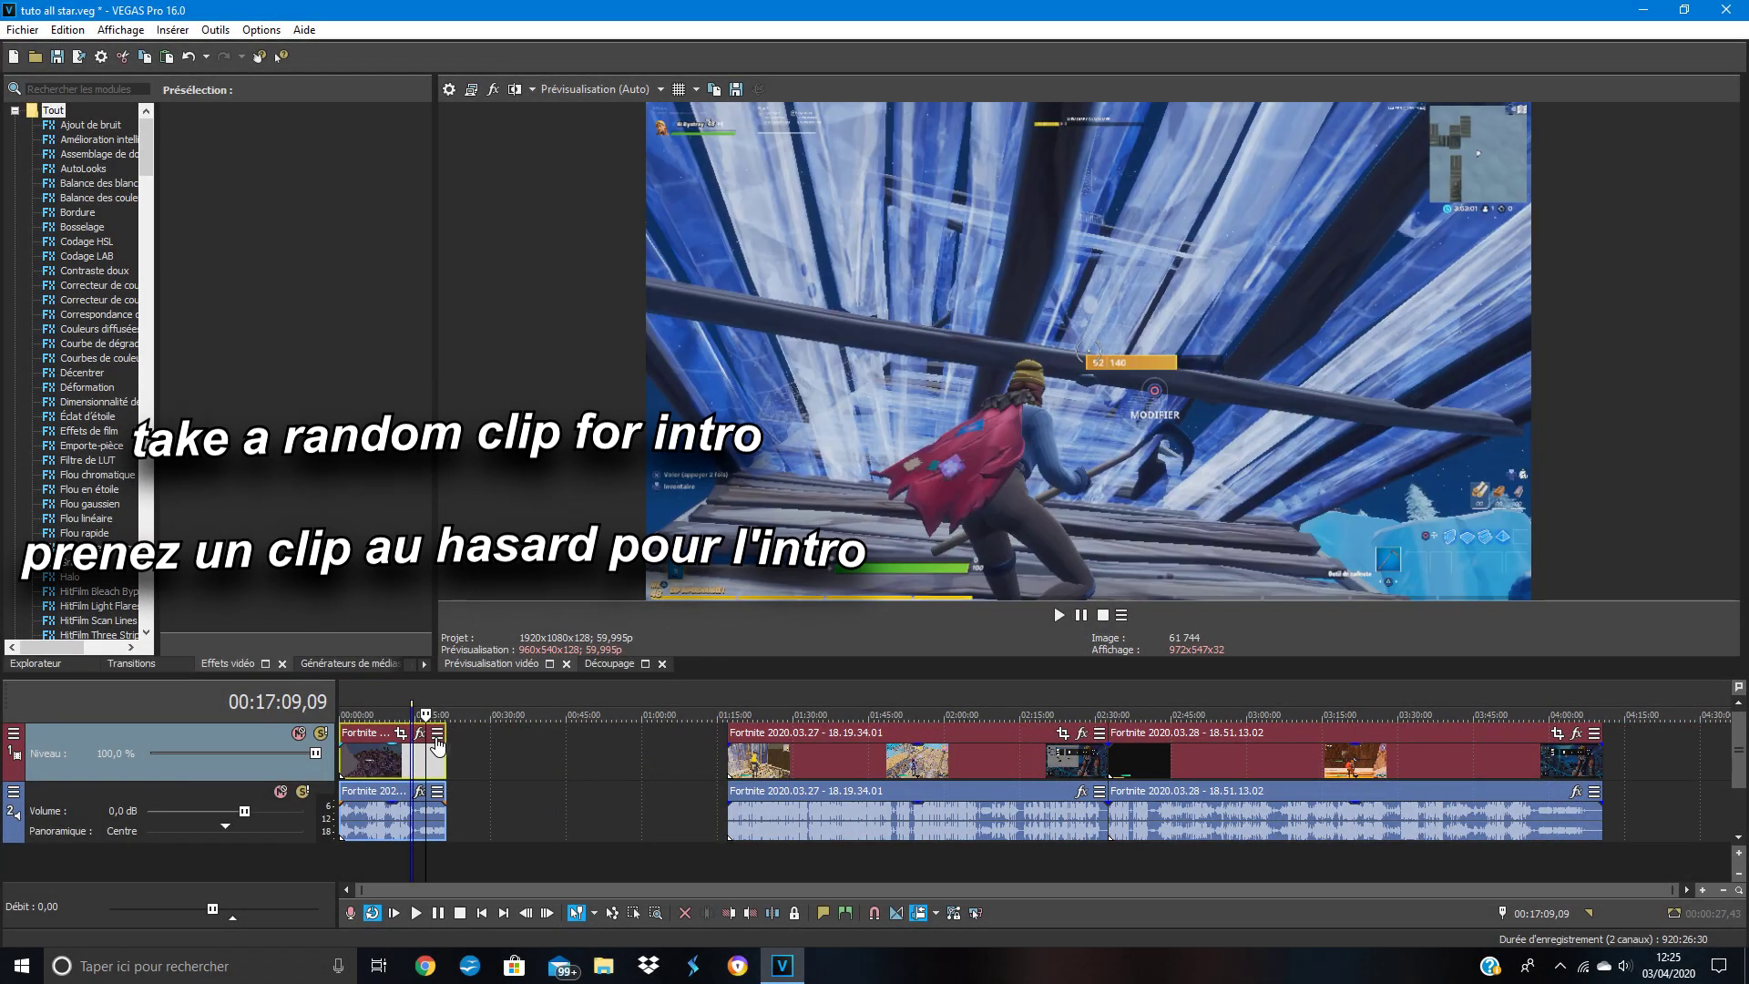
Step: Trim the end of the first Fortnite clip on the timeline to shorten it for the intro
scroll(484, 747, "up", 2)
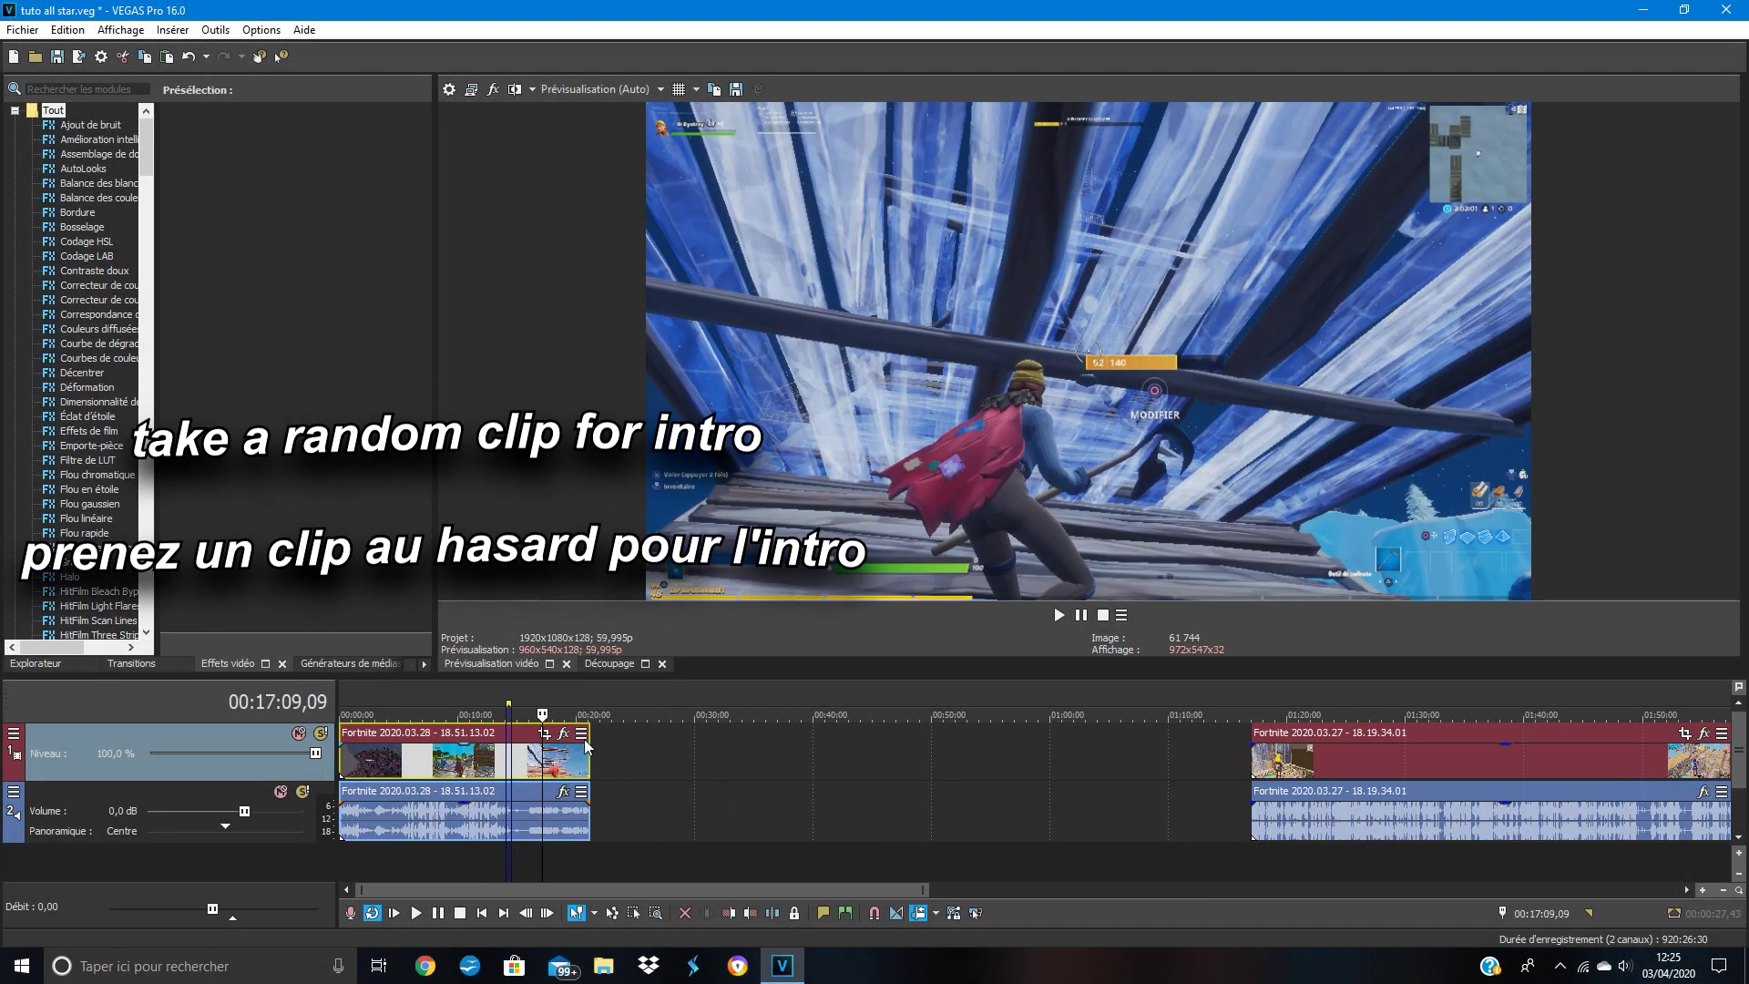
left_click_drag(587, 733, 375, 733)
scroll(442, 742, "up", 2)
Step: Apply the Gaussian blur effect (Flou gaussien) with the Flou extrême preset to the intro clip and close its settings
scroll(123, 348, "down", 5)
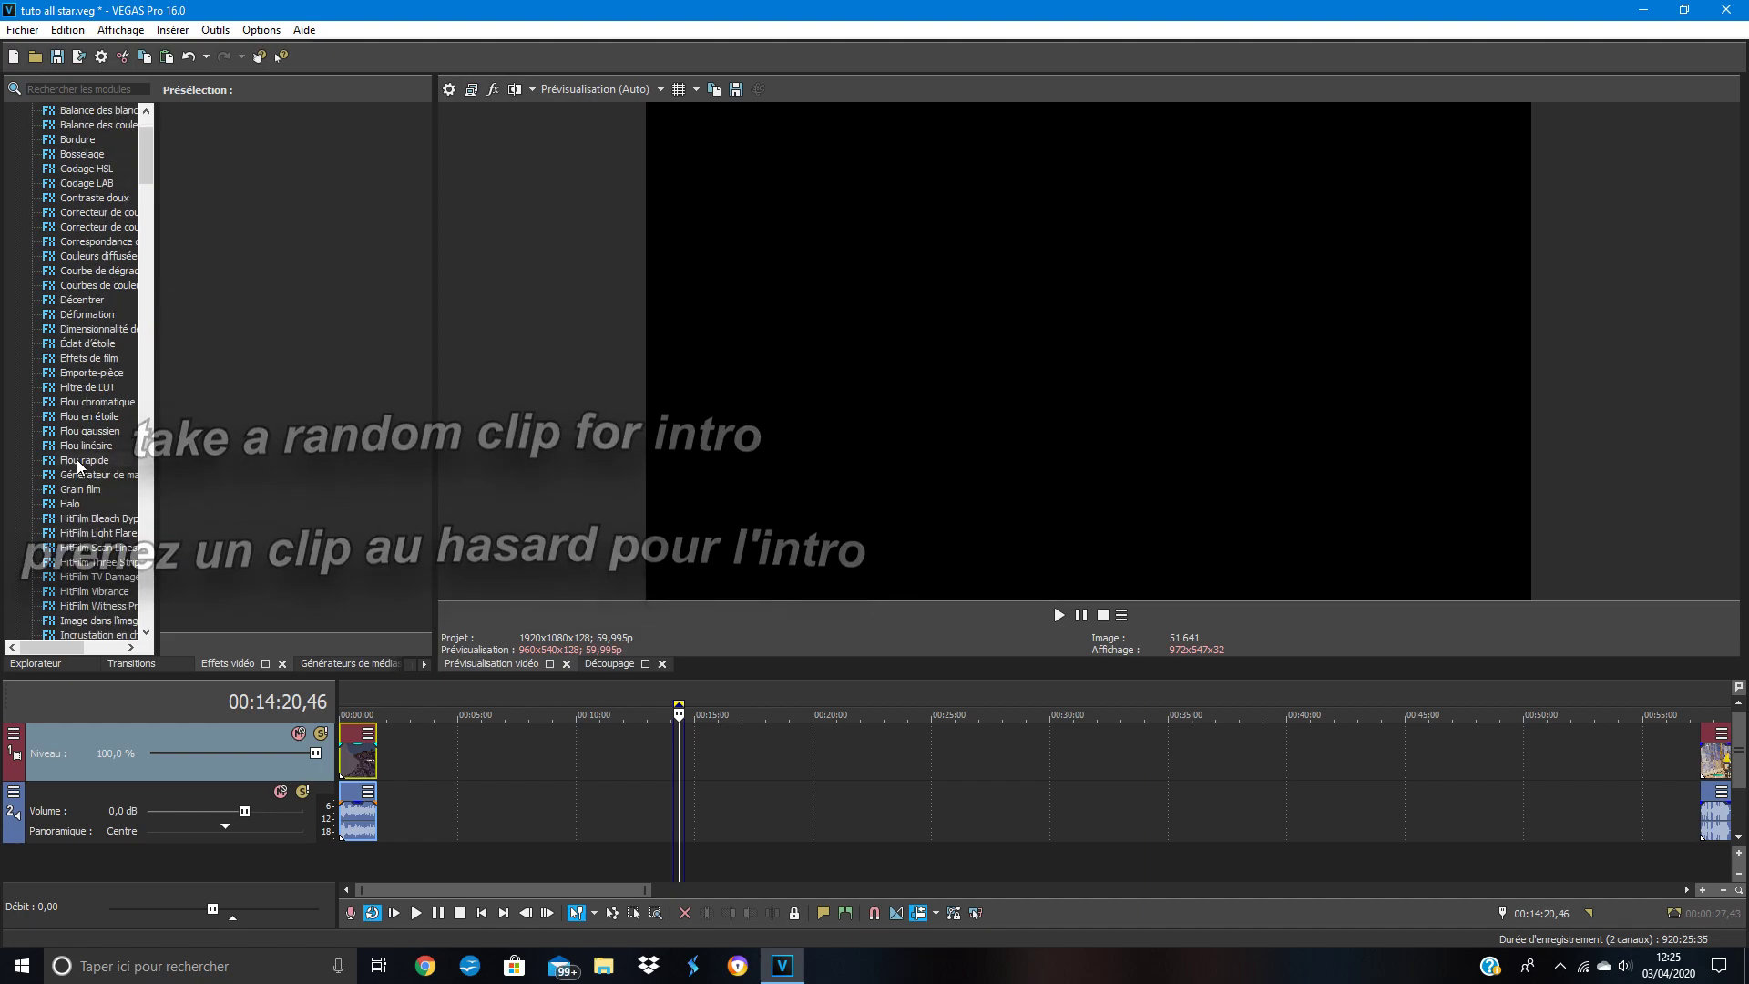
left_click(102, 286)
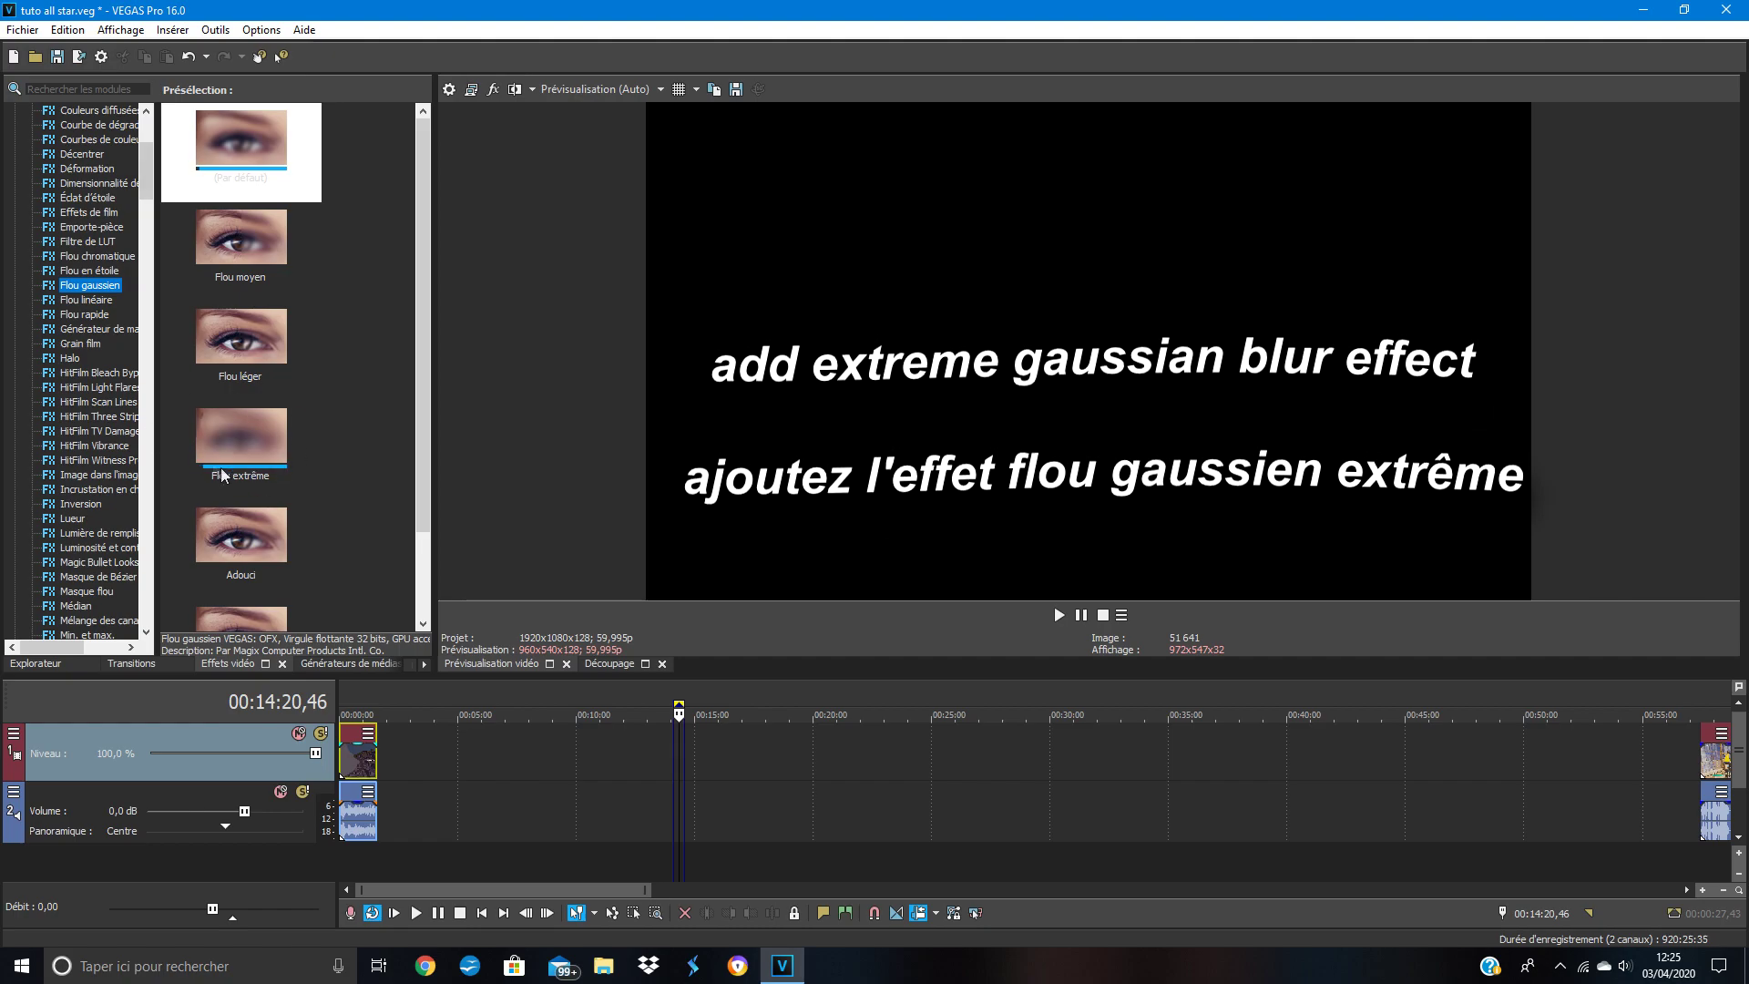
left_click_drag(242, 428, 442, 499)
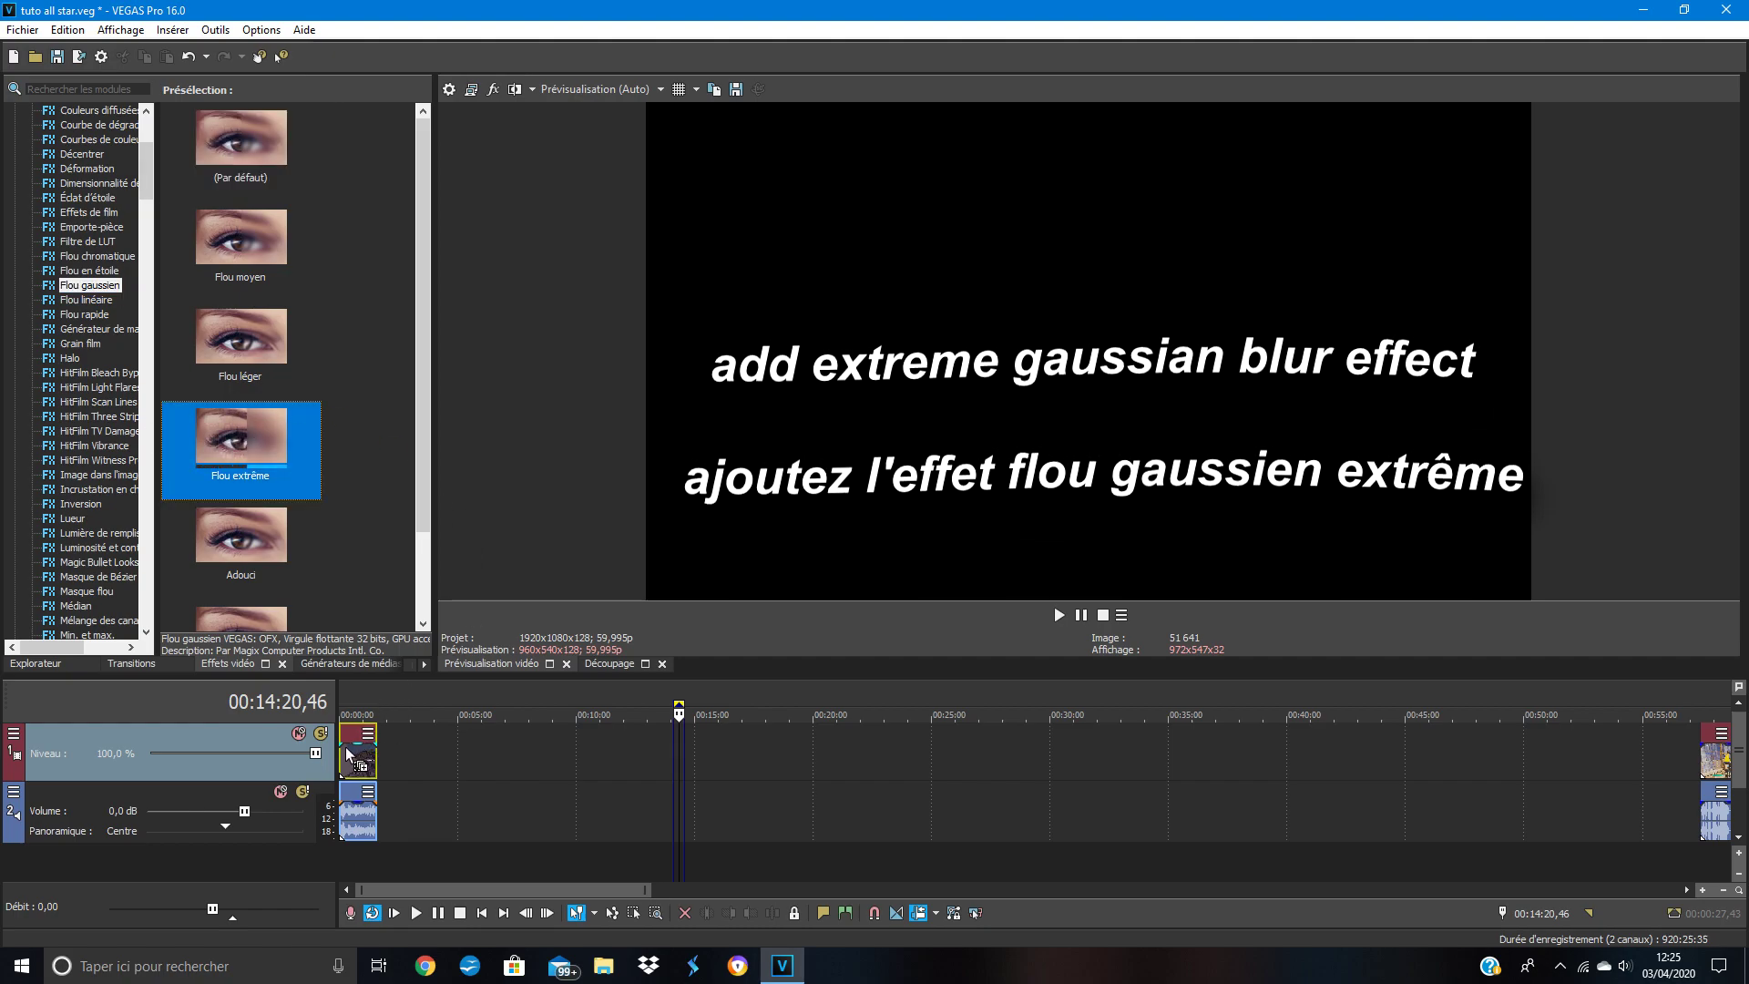
left_click_drag(346, 747, 346, 746)
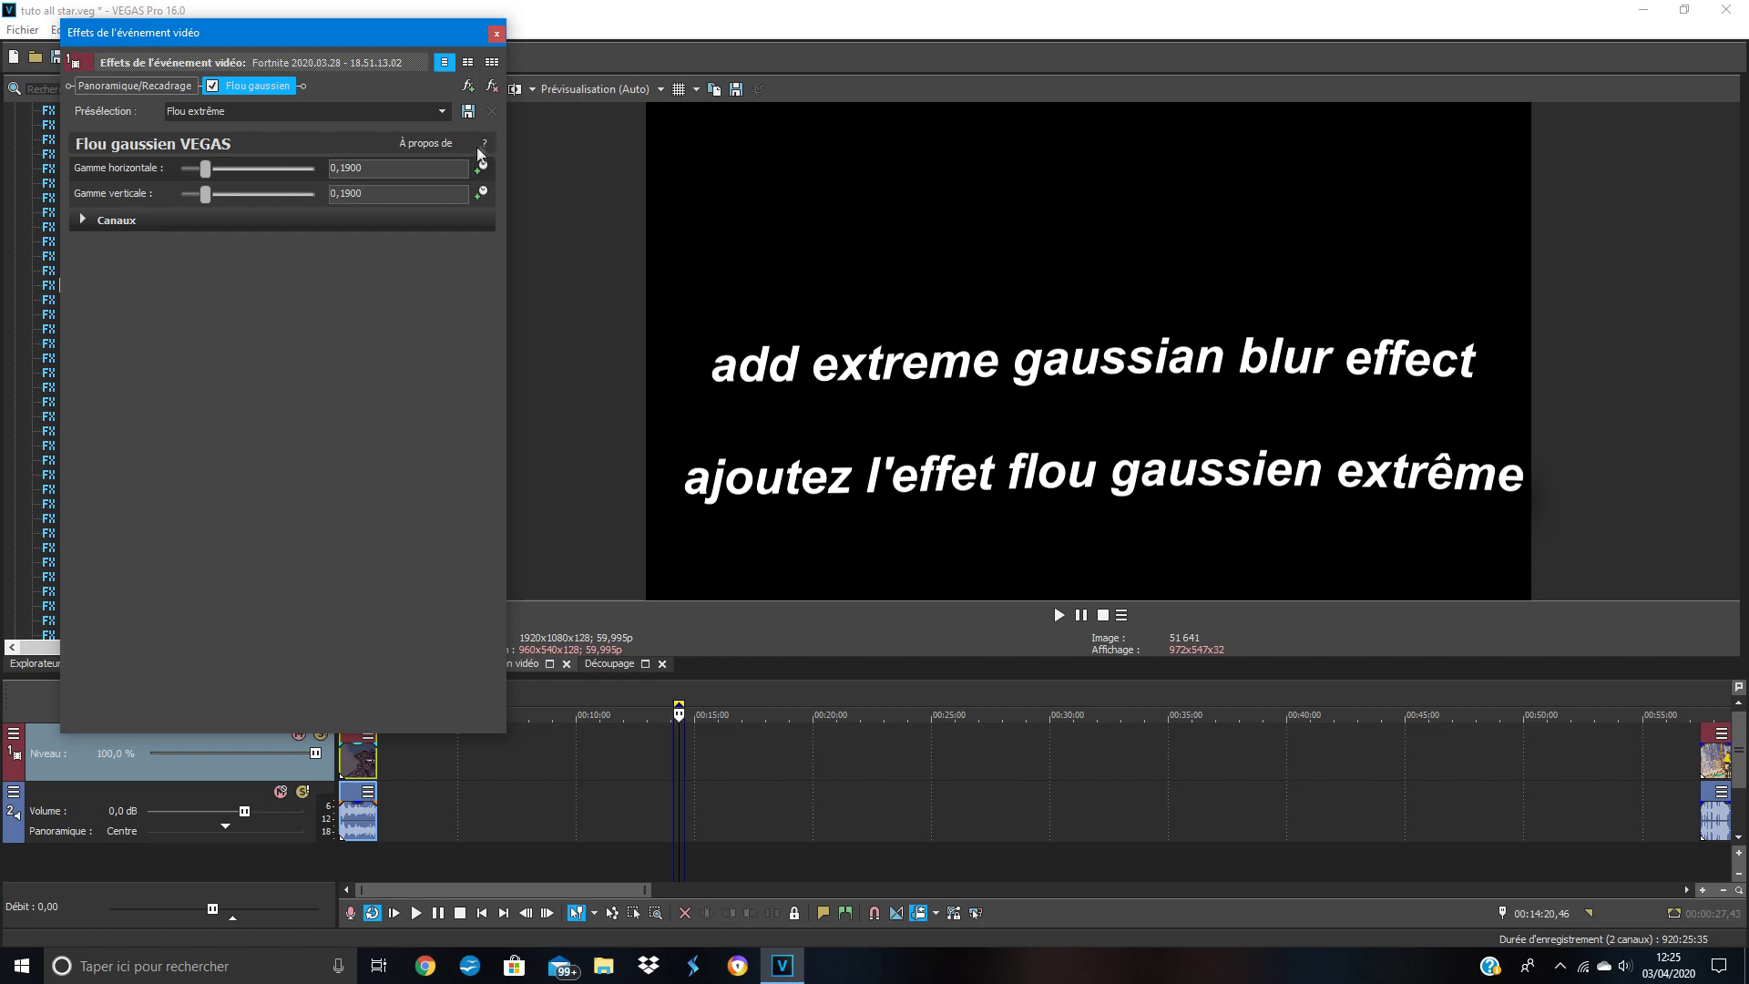
left_click(496, 34)
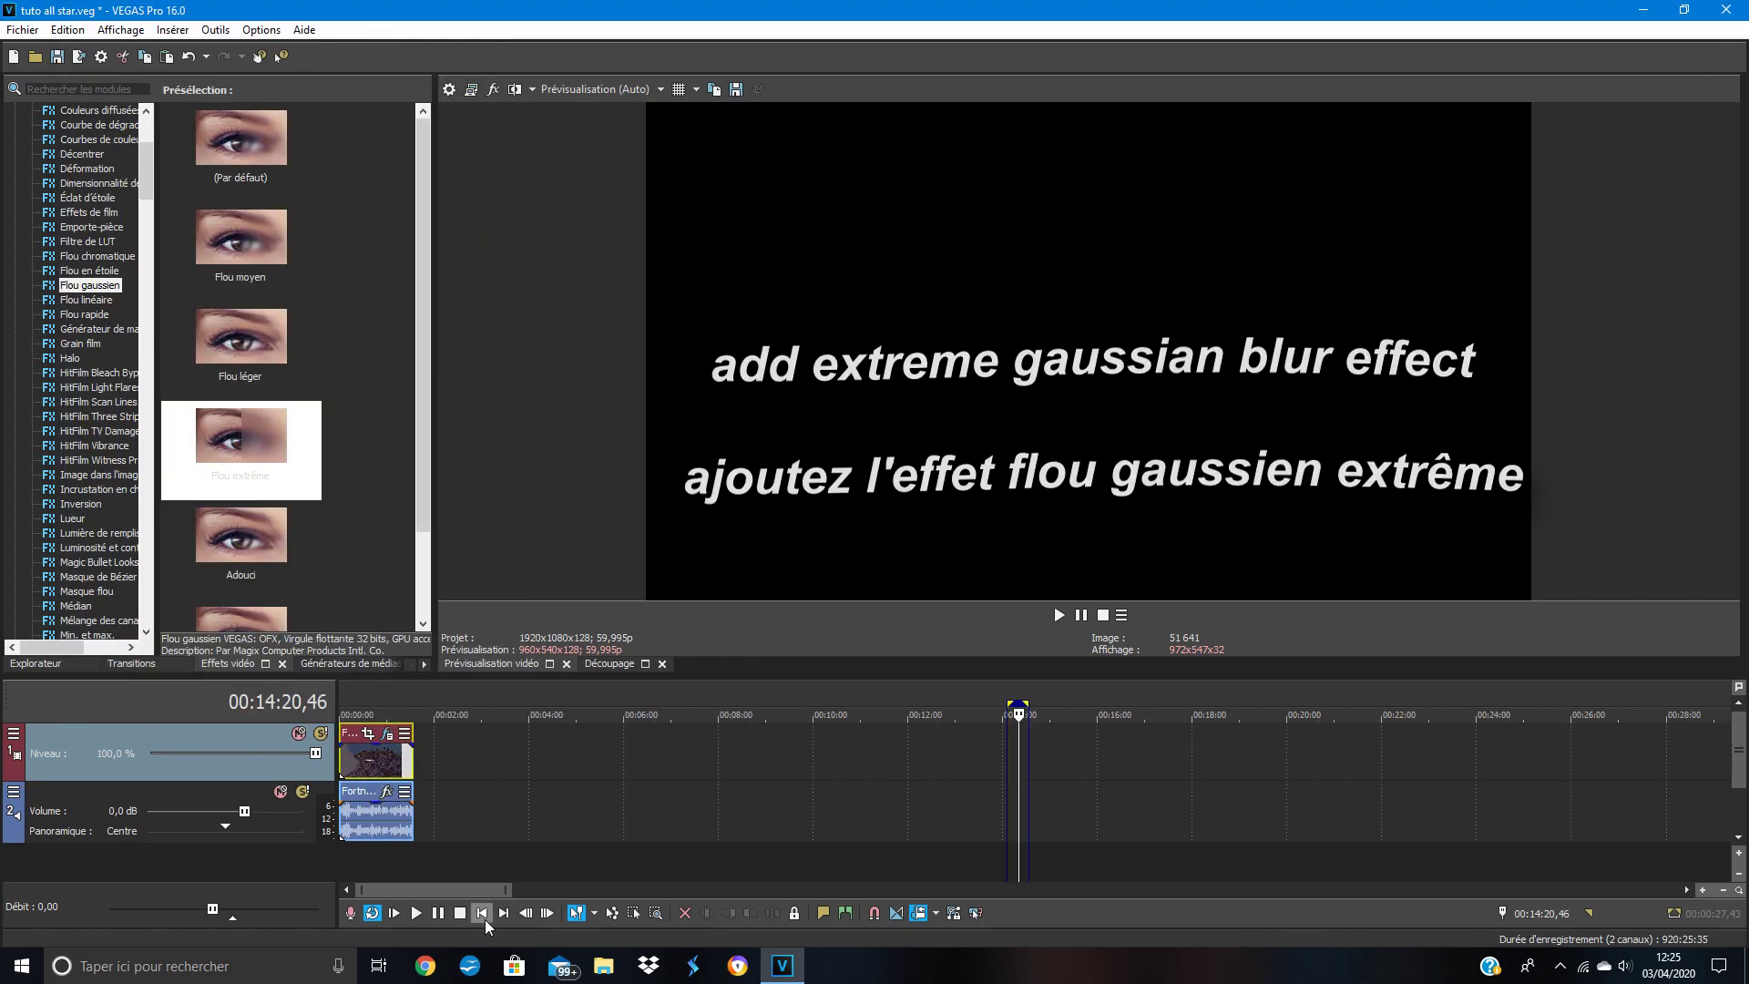
Step: Play the blurred intro from the project start and silence the intro clip's audio
left_click(481, 912)
key("space")
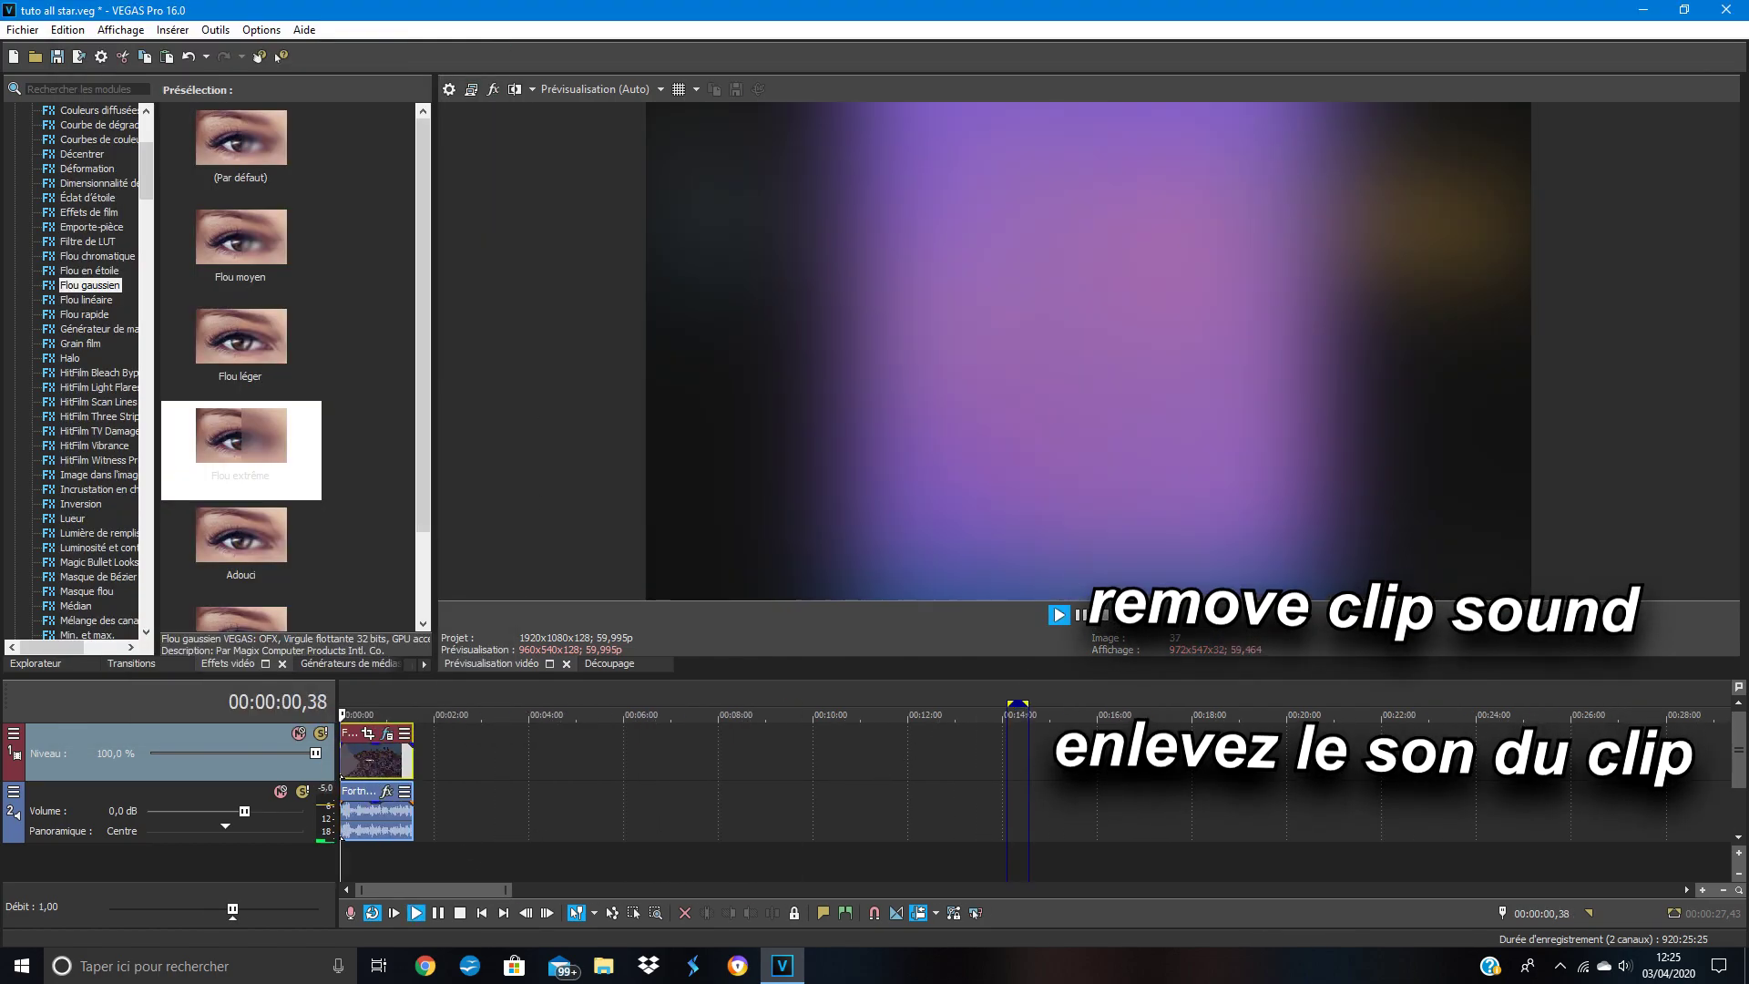
left_click(369, 803)
scroll(426, 787, "up", 3)
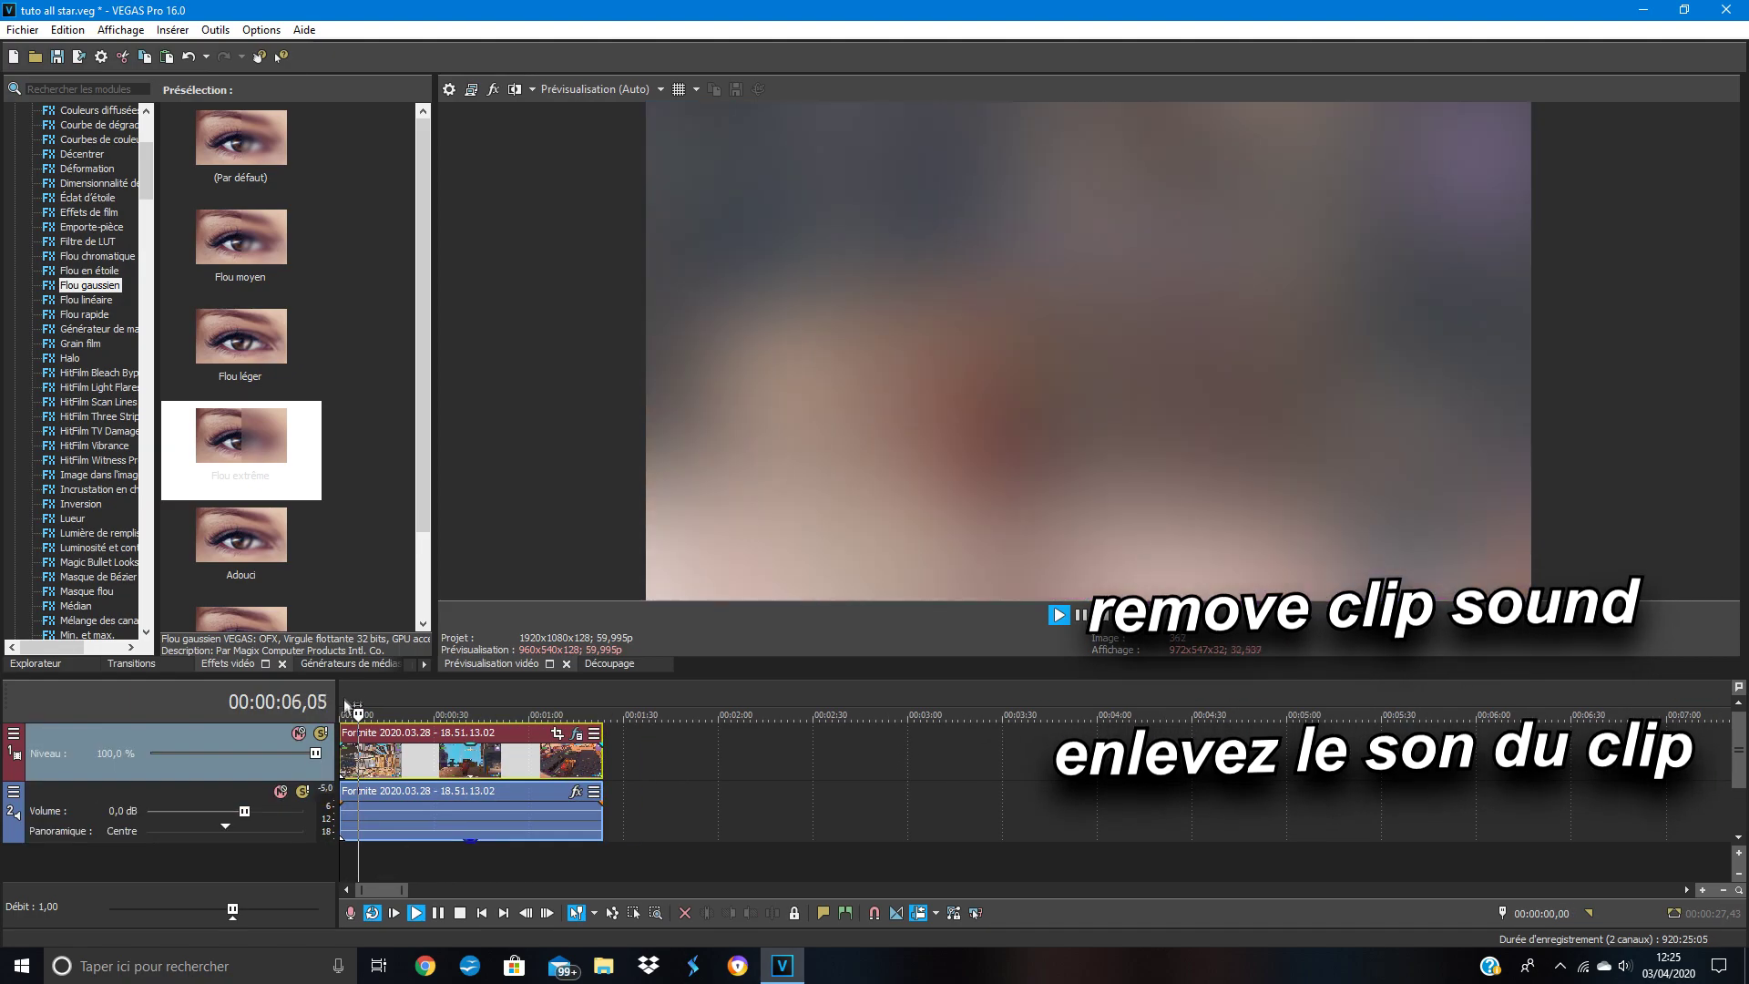
Step: Insert a text media at the project start on the upper video track and apply the preset "spé numby ^^ ryztray highlights"
left_click(344, 695)
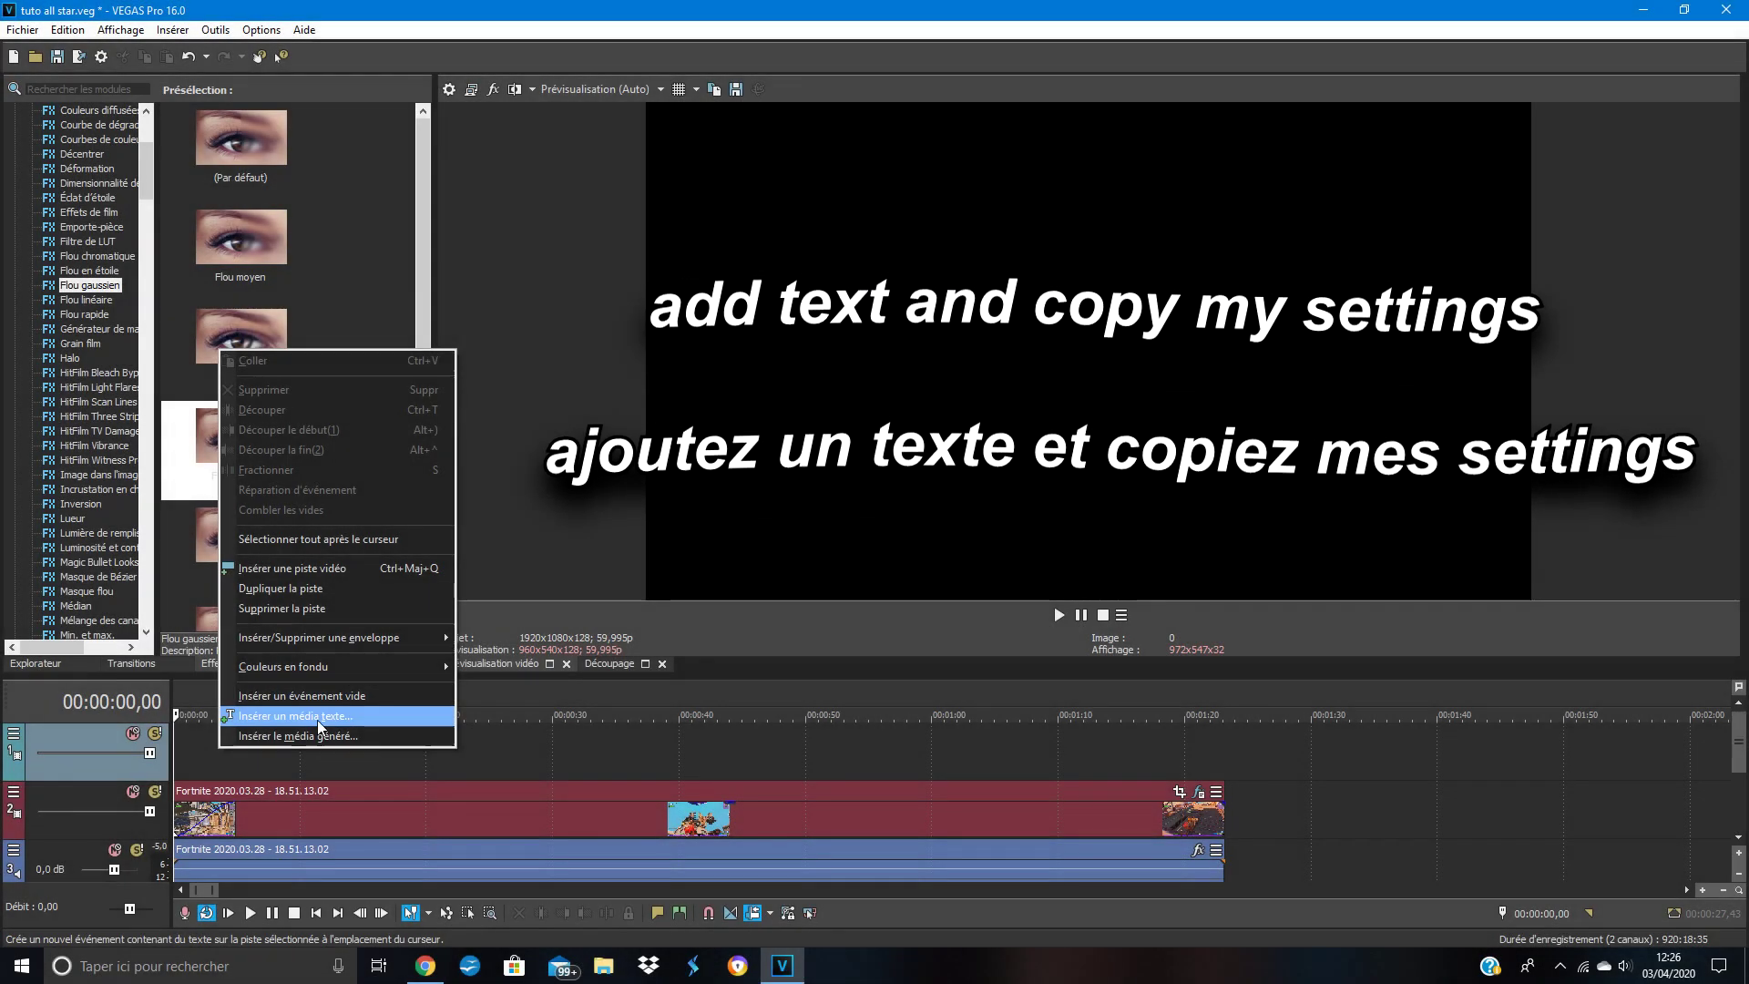
left_click(315, 719)
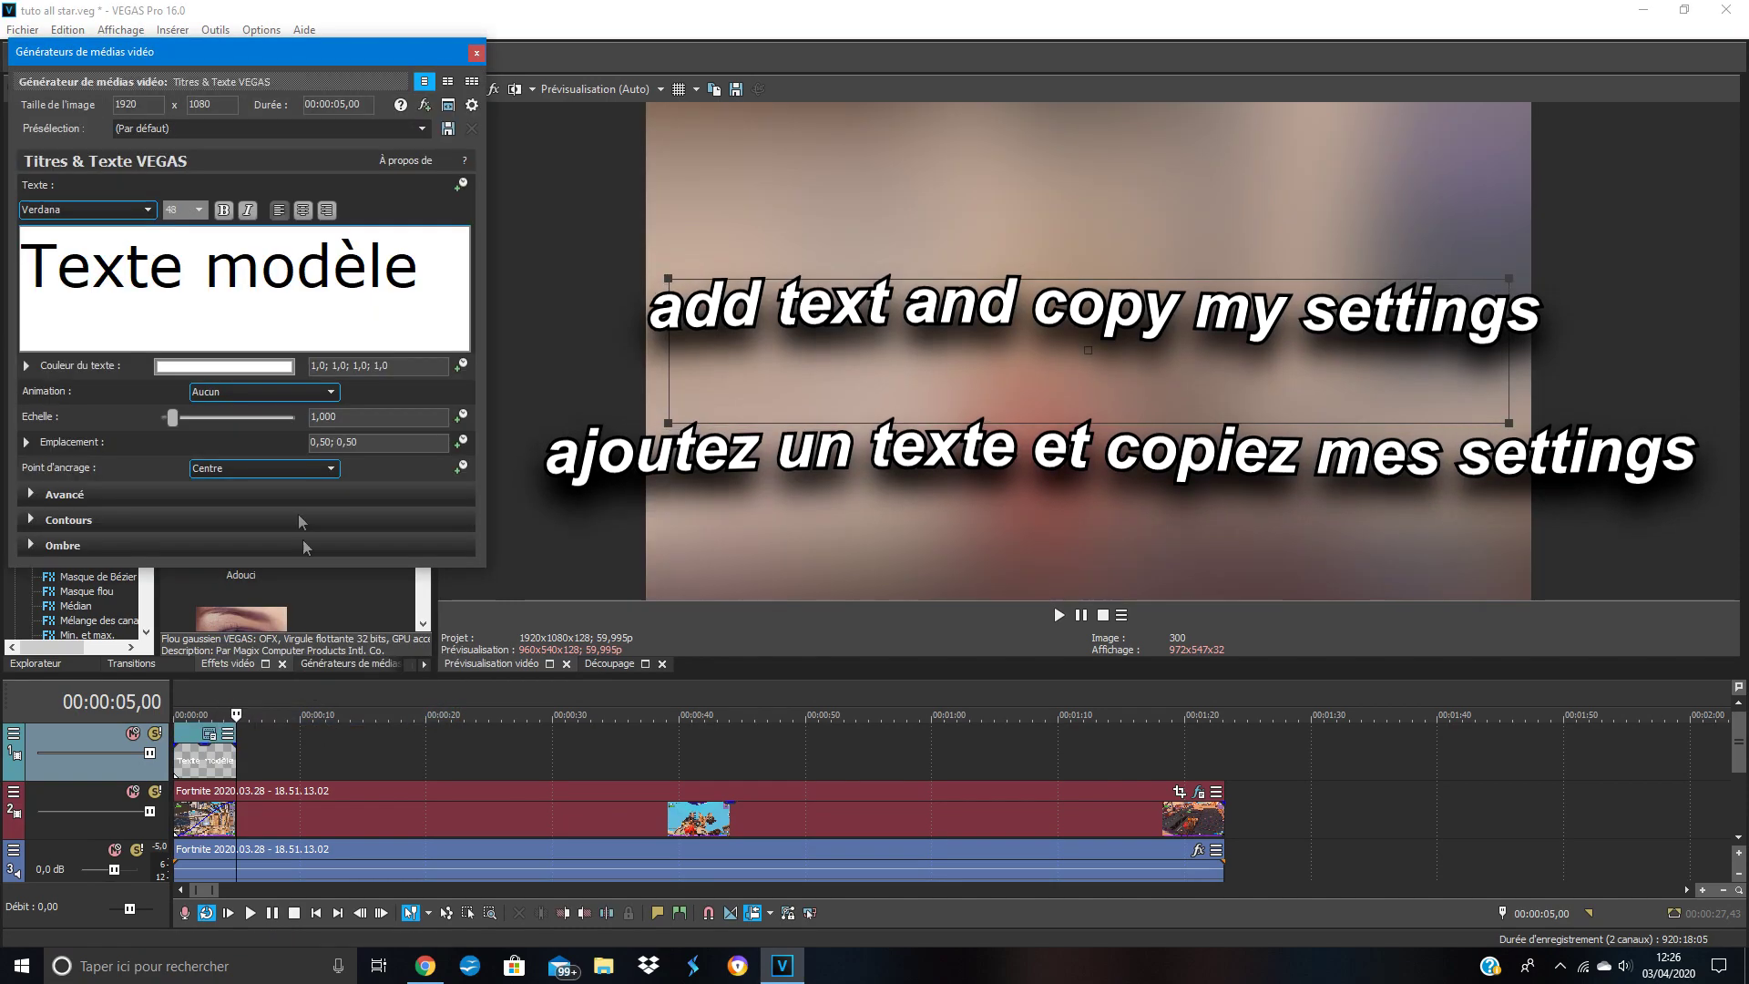
left_click(421, 128)
left_click(228, 477)
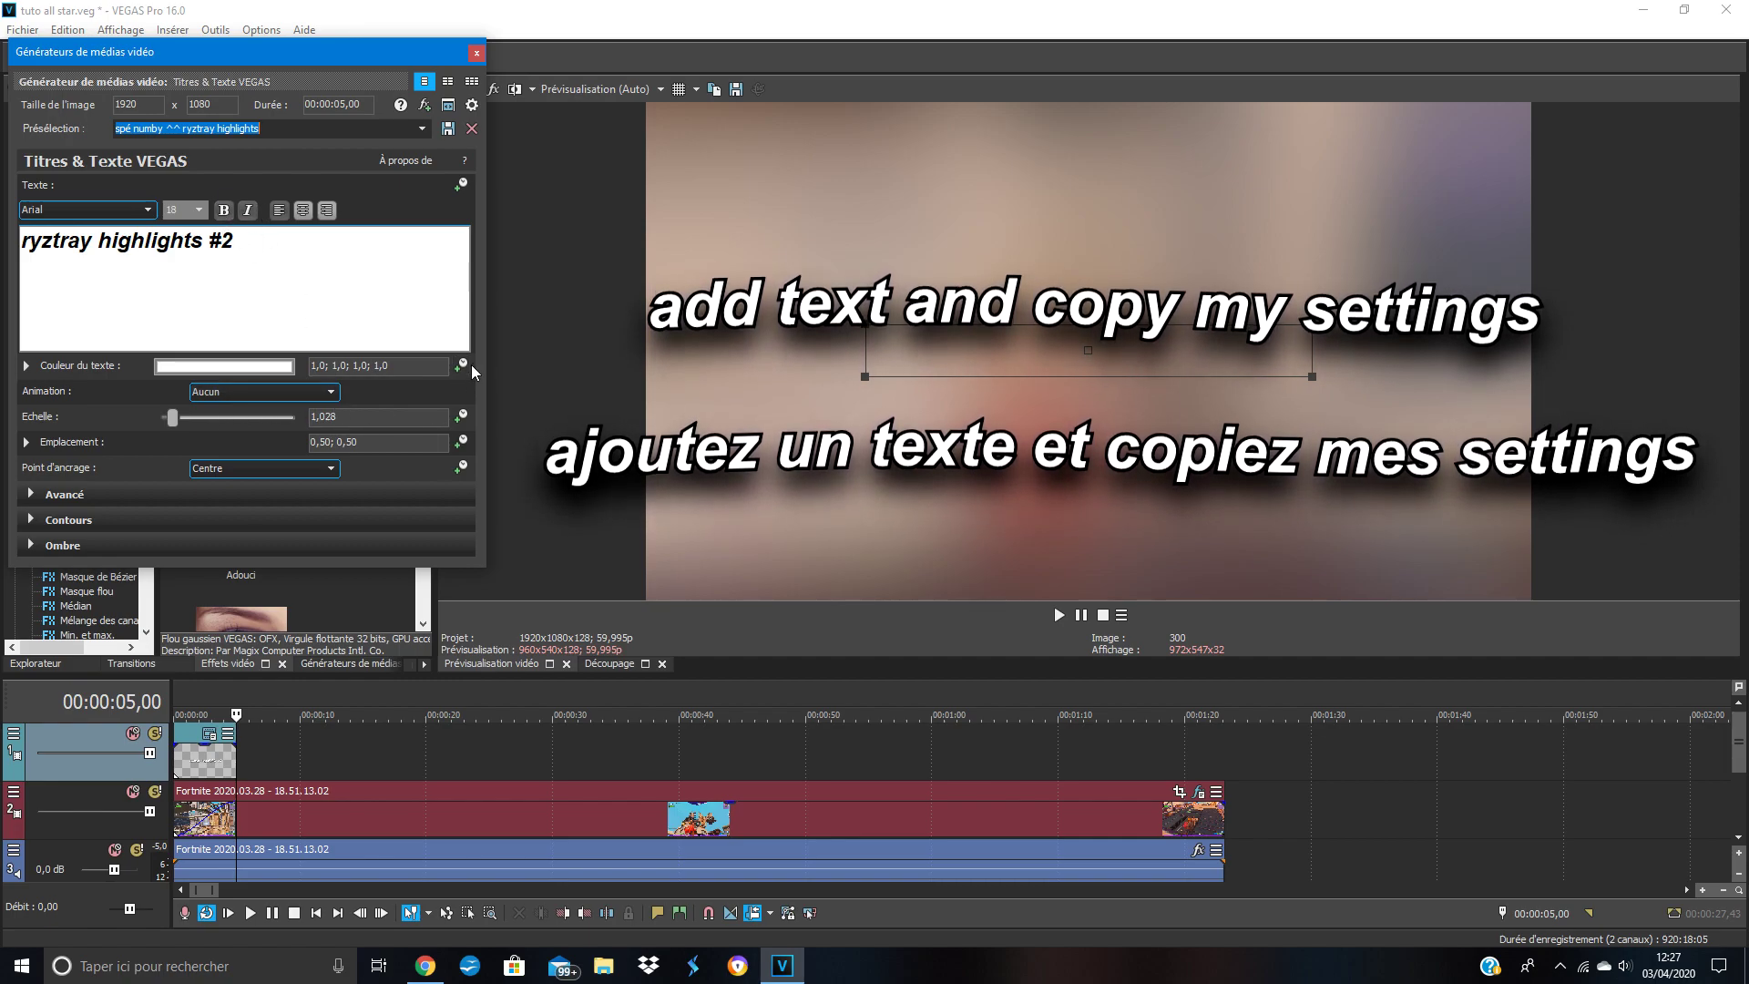
Step: Expand the title's advanced, outline and shadow settings to review their values
scroll(77, 494, "down", 2)
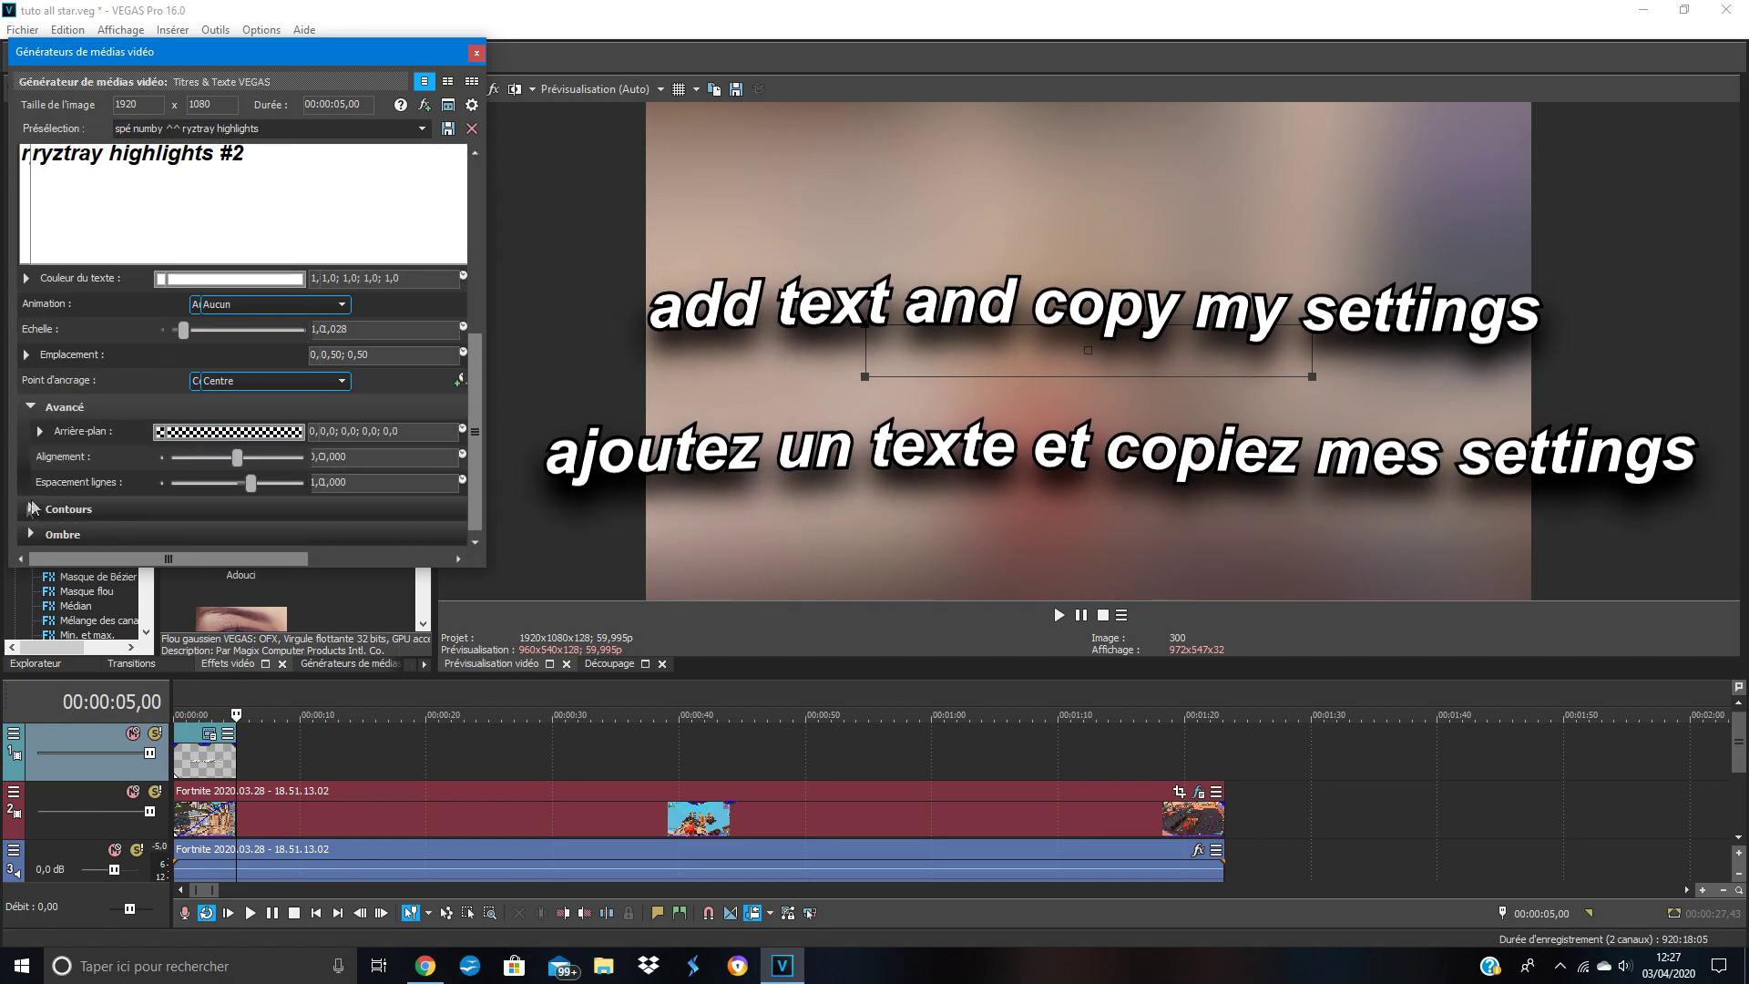
left_click(33, 508)
scroll(206, 427, "down", 1)
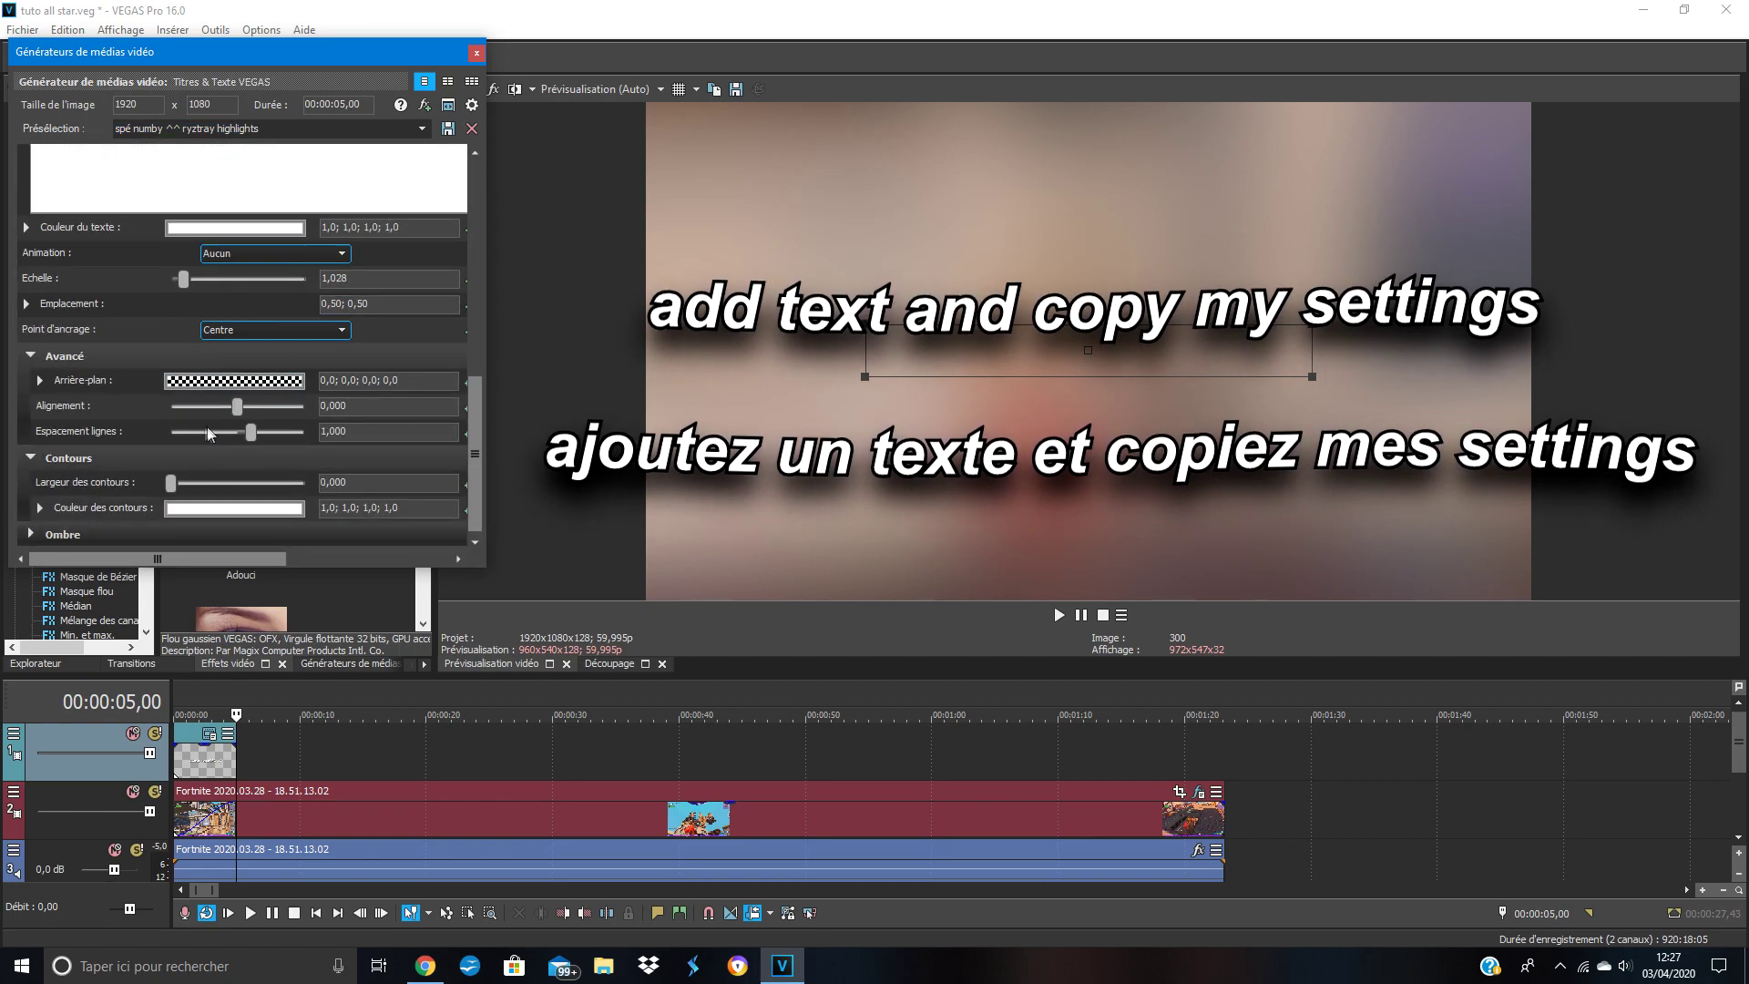
left_click(31, 534)
scroll(273, 510, "down", 3)
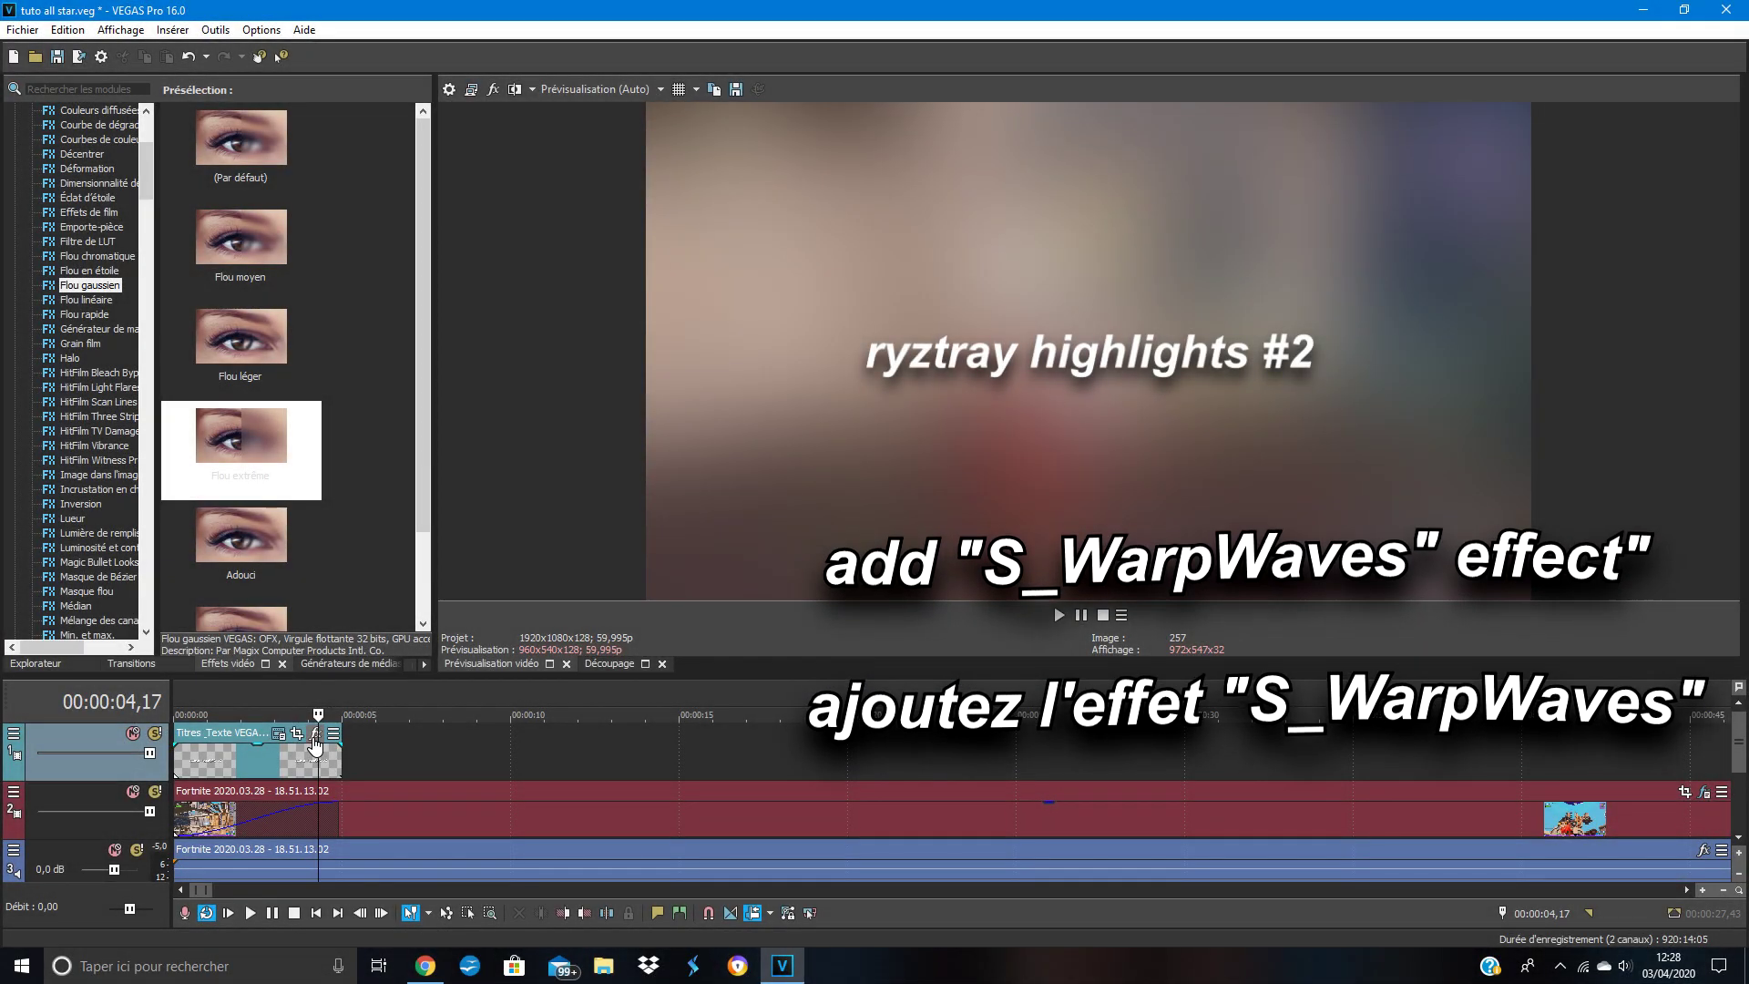
Step: Add the S_WarpWaves effect to the title event and choose a preset for it
left_click(314, 734)
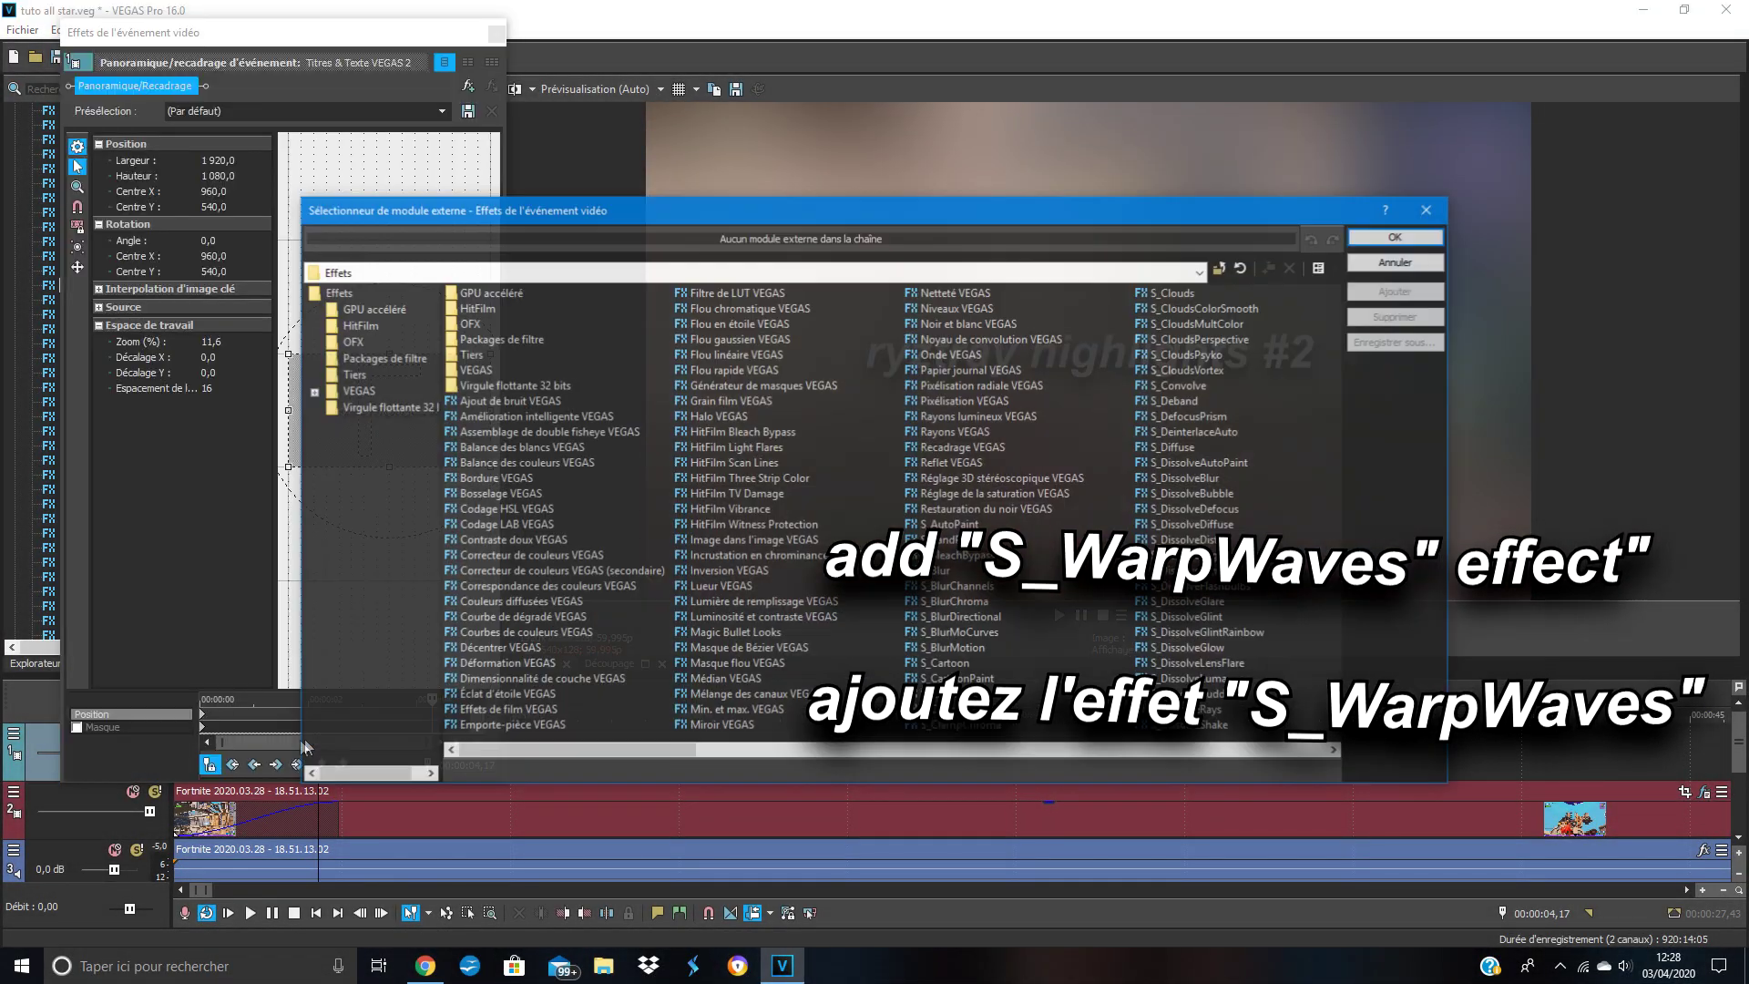
left_click_drag(462, 750, 1044, 749)
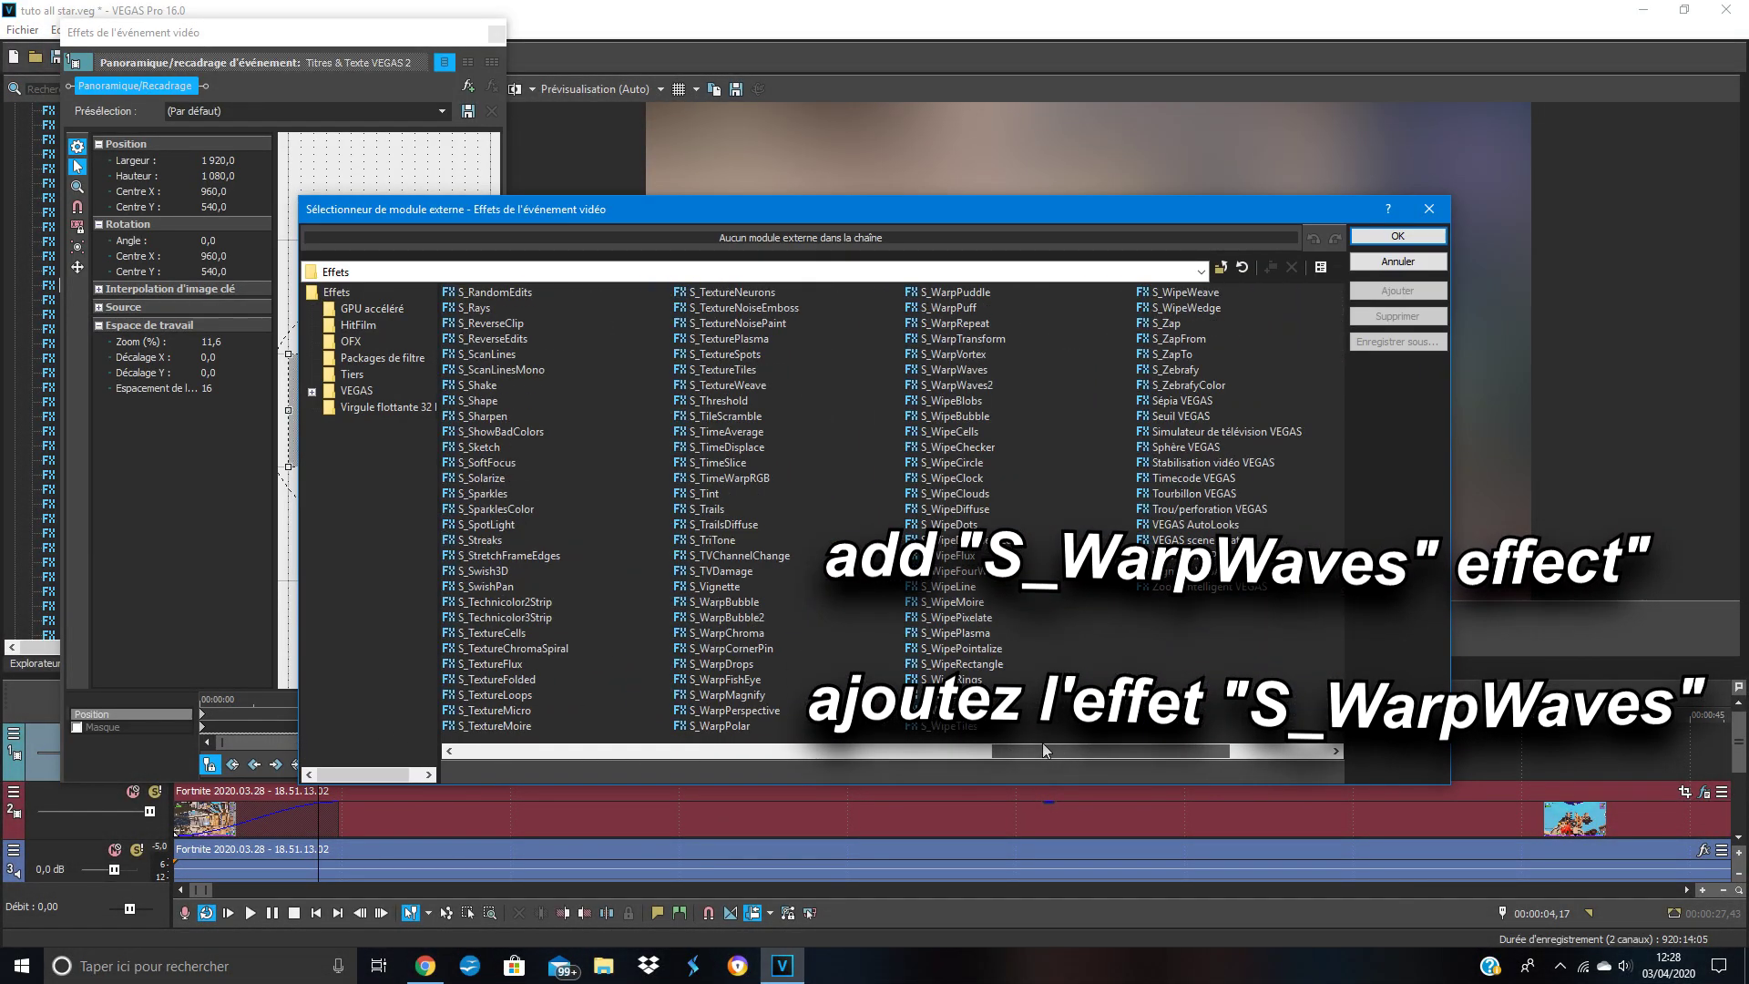
left_click(957, 370)
left_click(1397, 290)
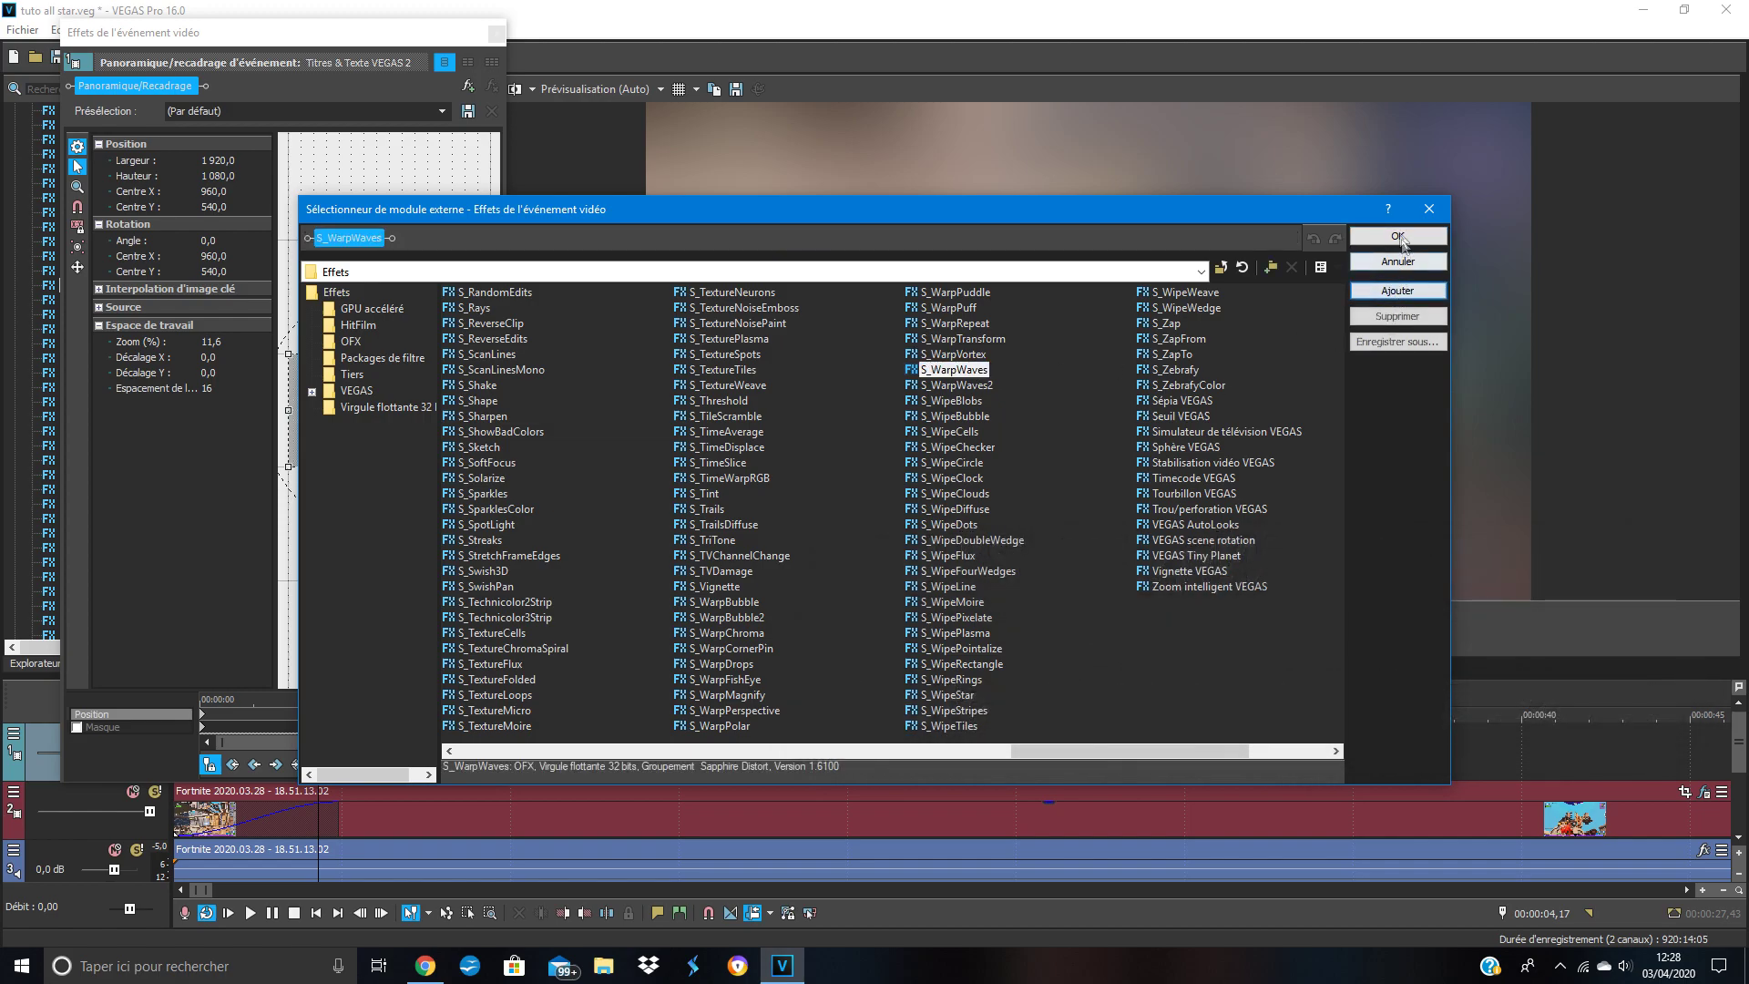
left_click(1397, 236)
left_click(443, 111)
left_click(387, 139)
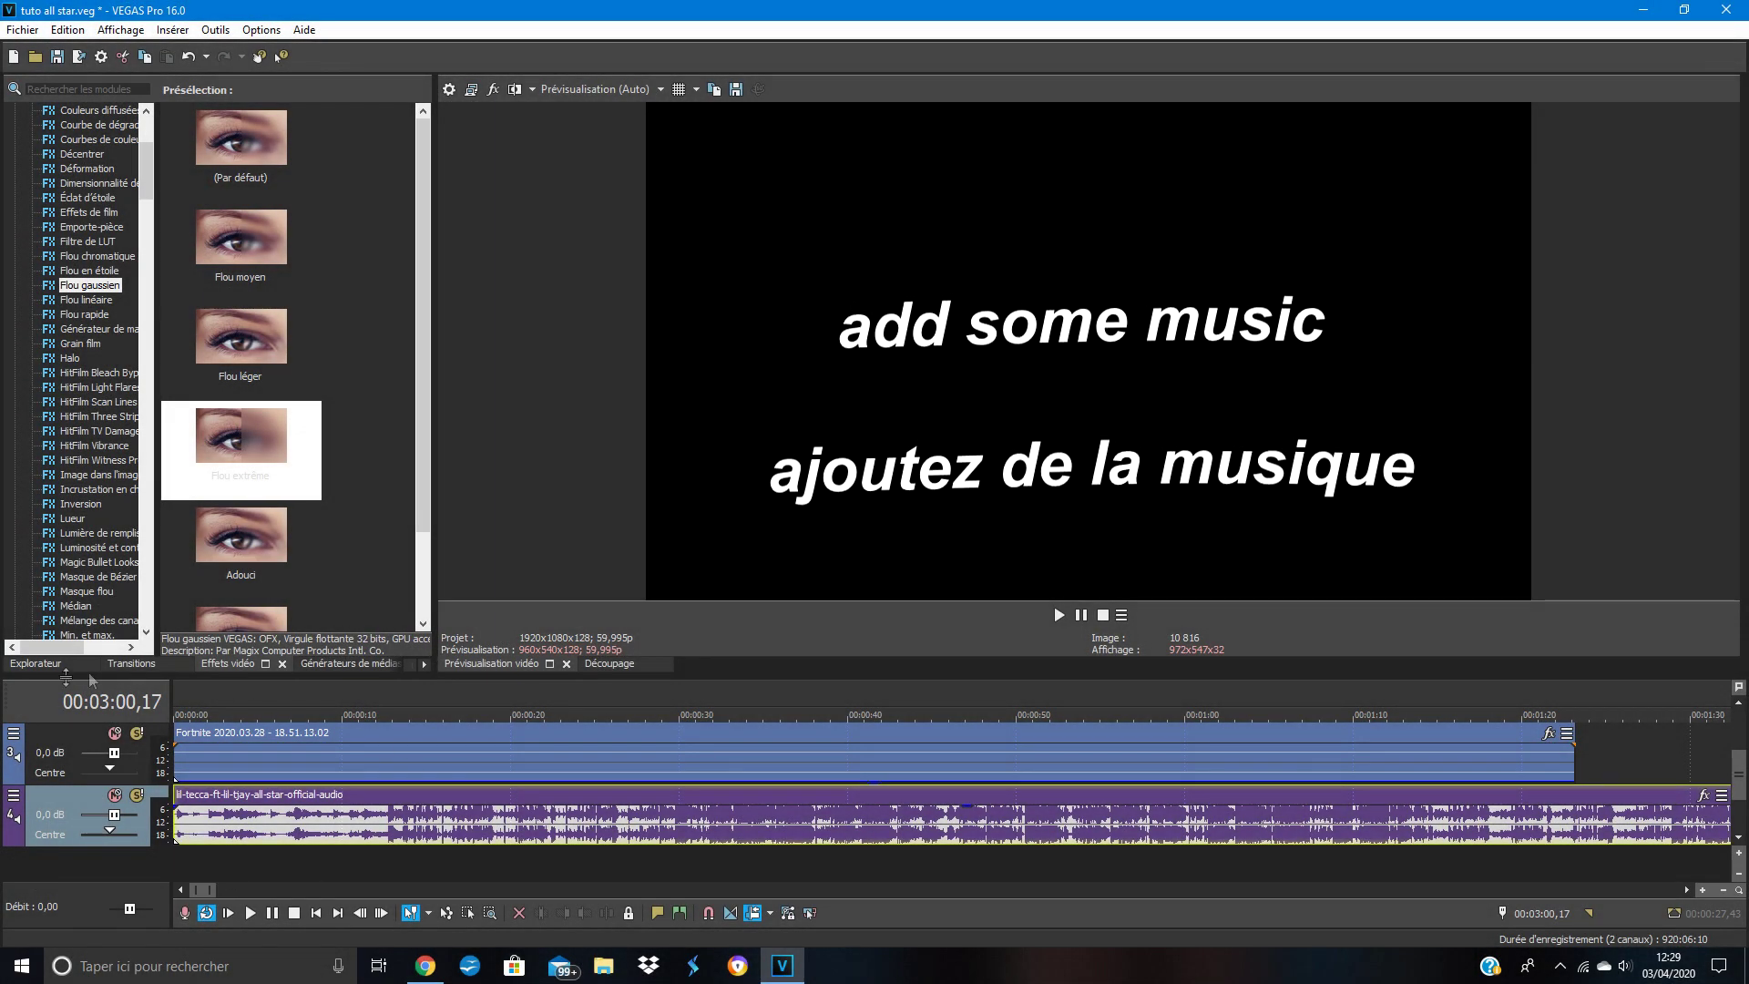
Step: Apply the preset "spé numby ^^ ryztray highlights" to the second text on the title track
scroll(1010, 790, "down", 2)
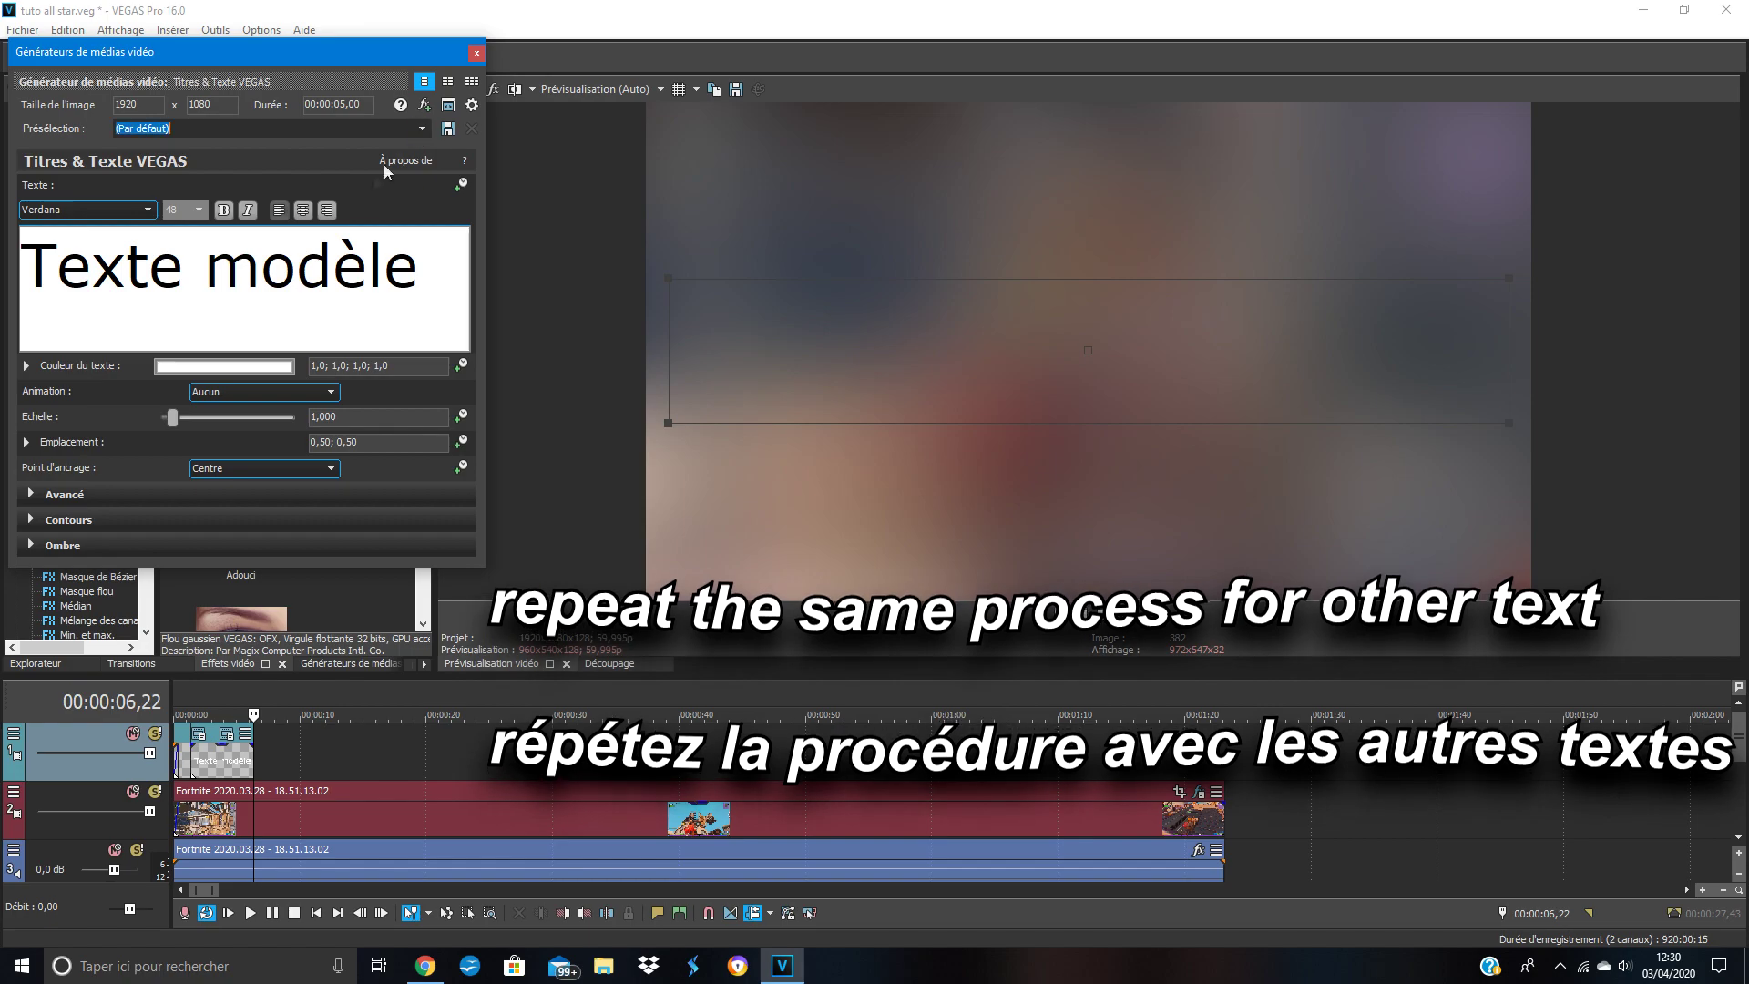
left_click(273, 128)
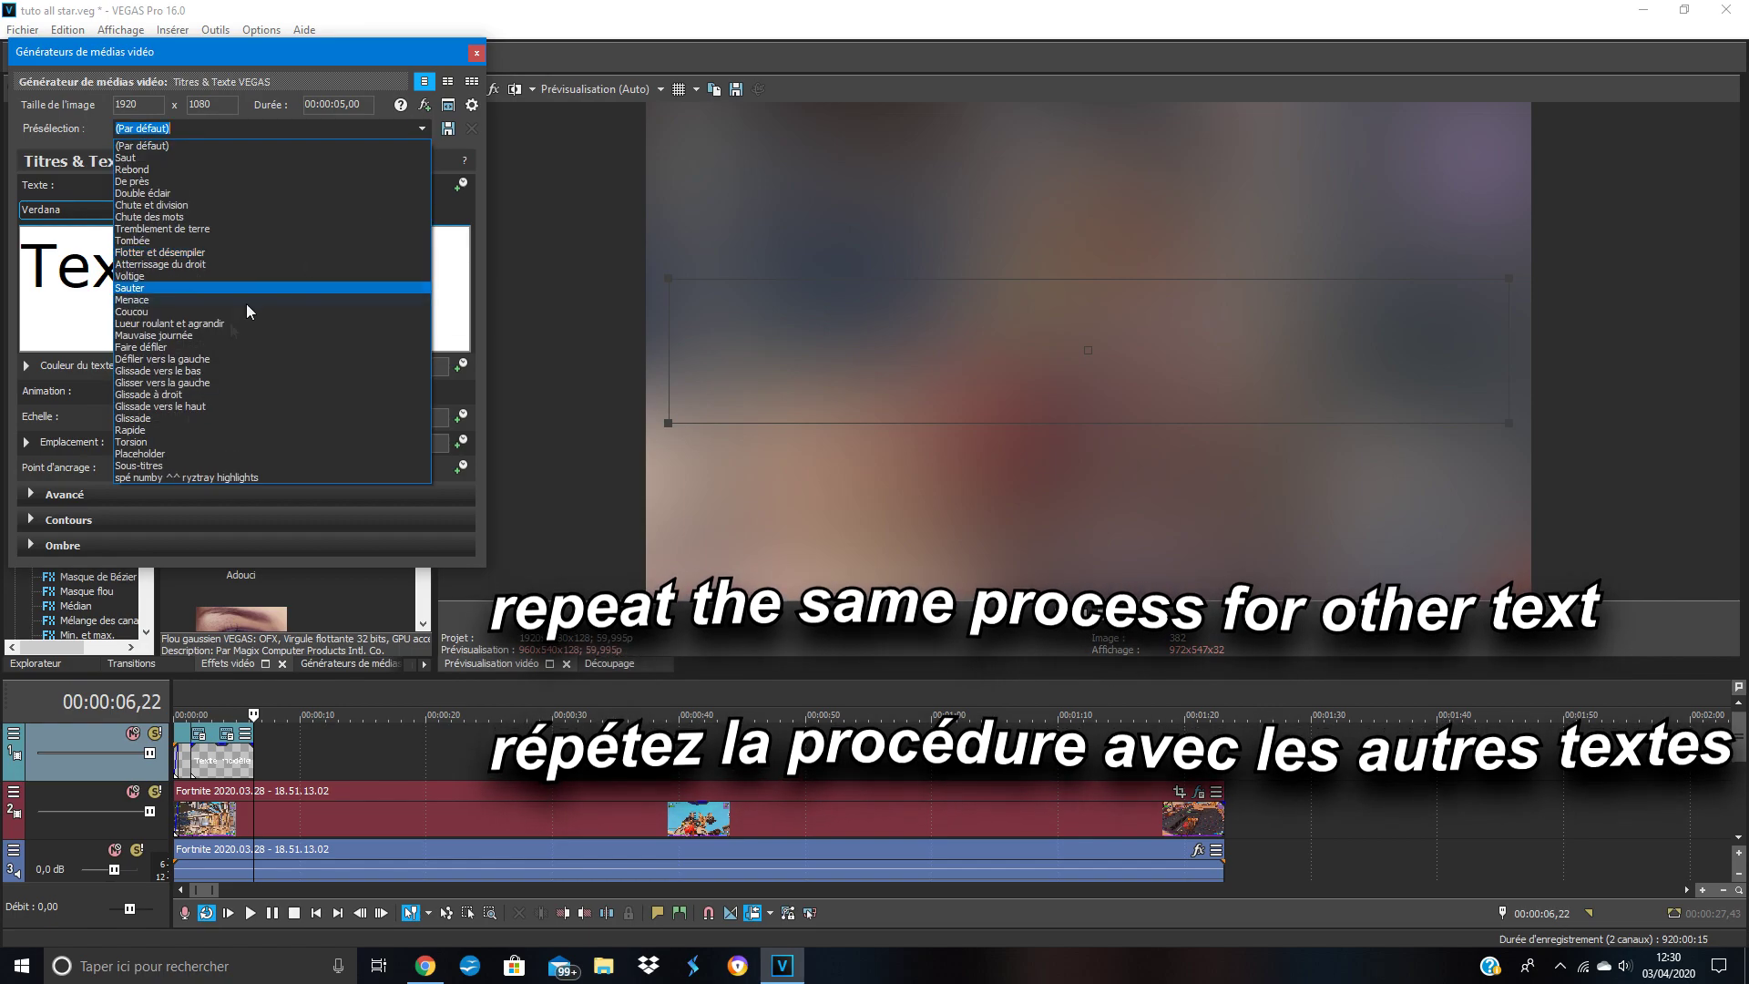
left_click(209, 476)
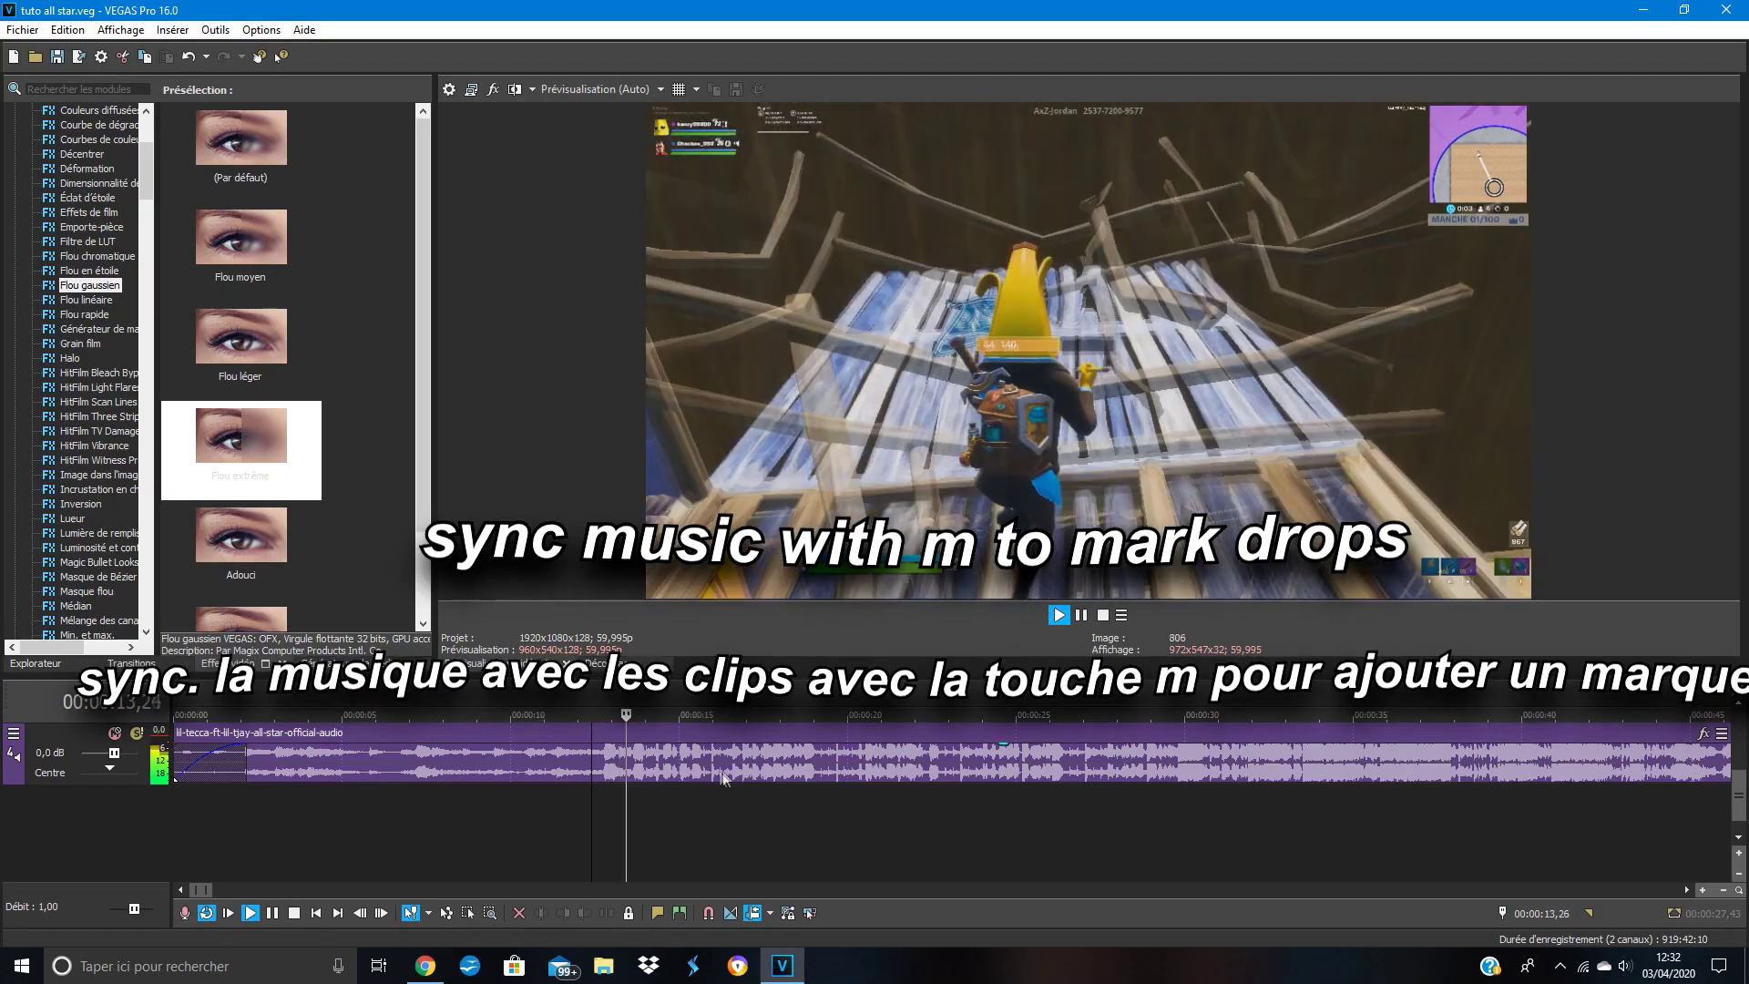
Step: Stop the music playback and shift the part of the gameplay clip after the cut further along the timeline
key("space")
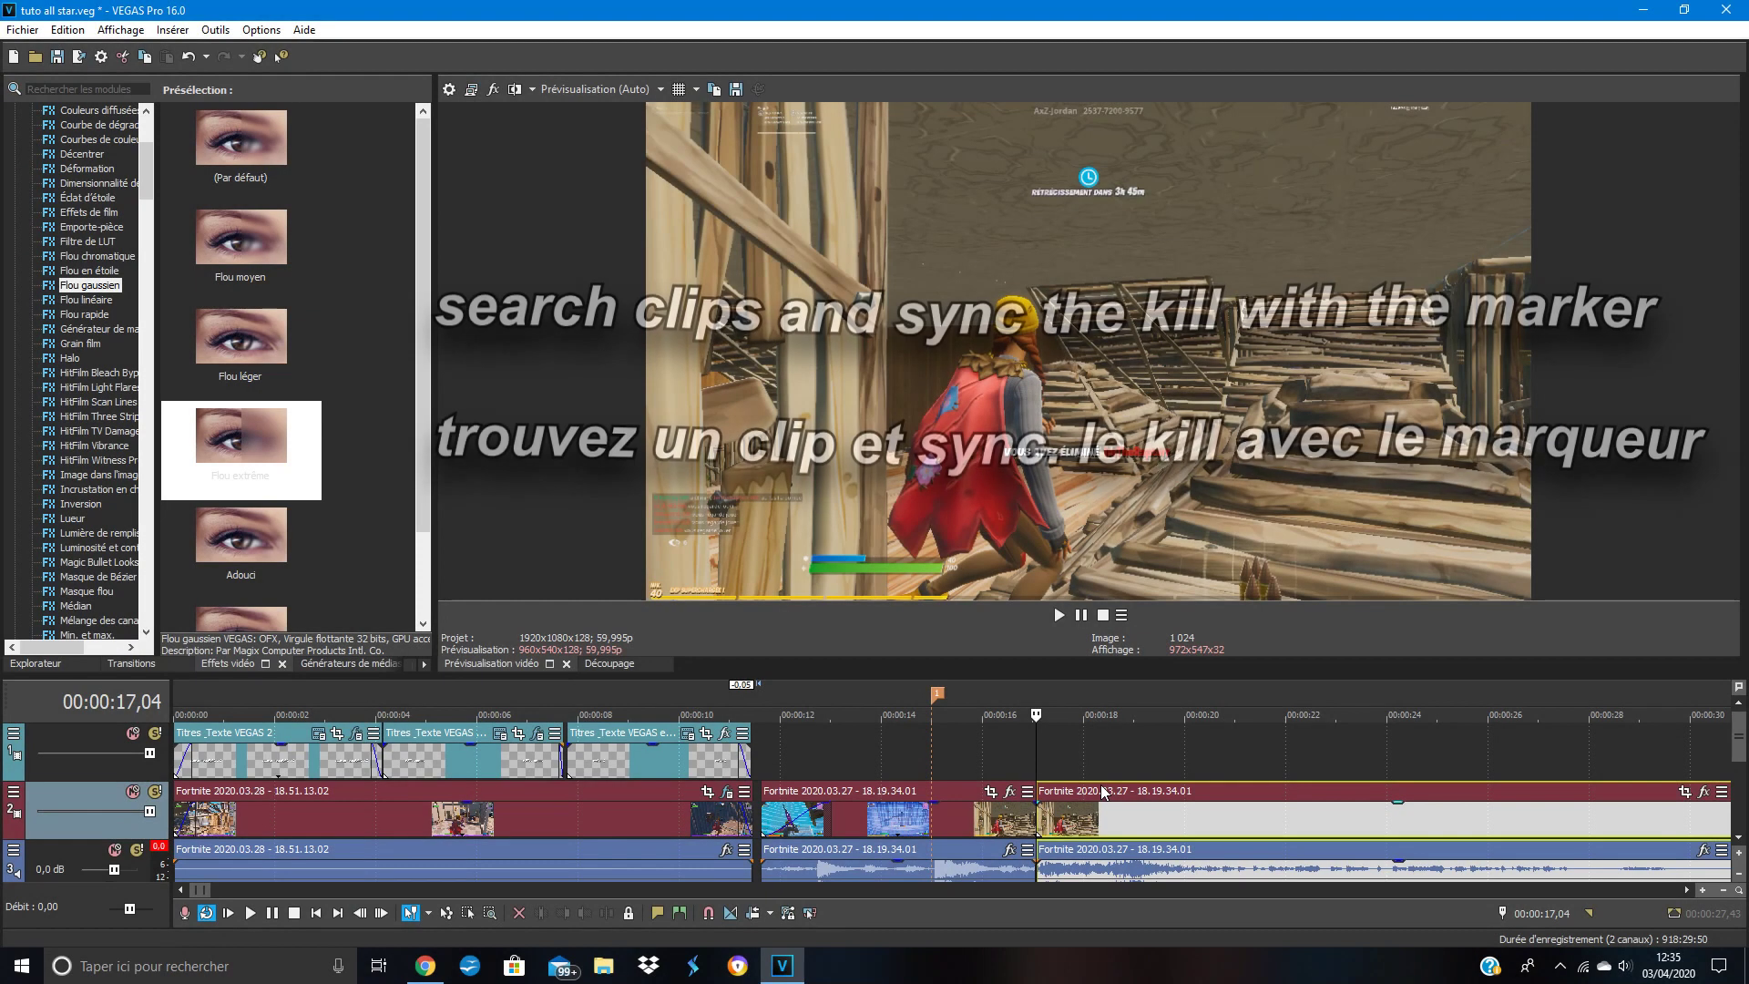
left_click_drag(1102, 792, 1334, 792)
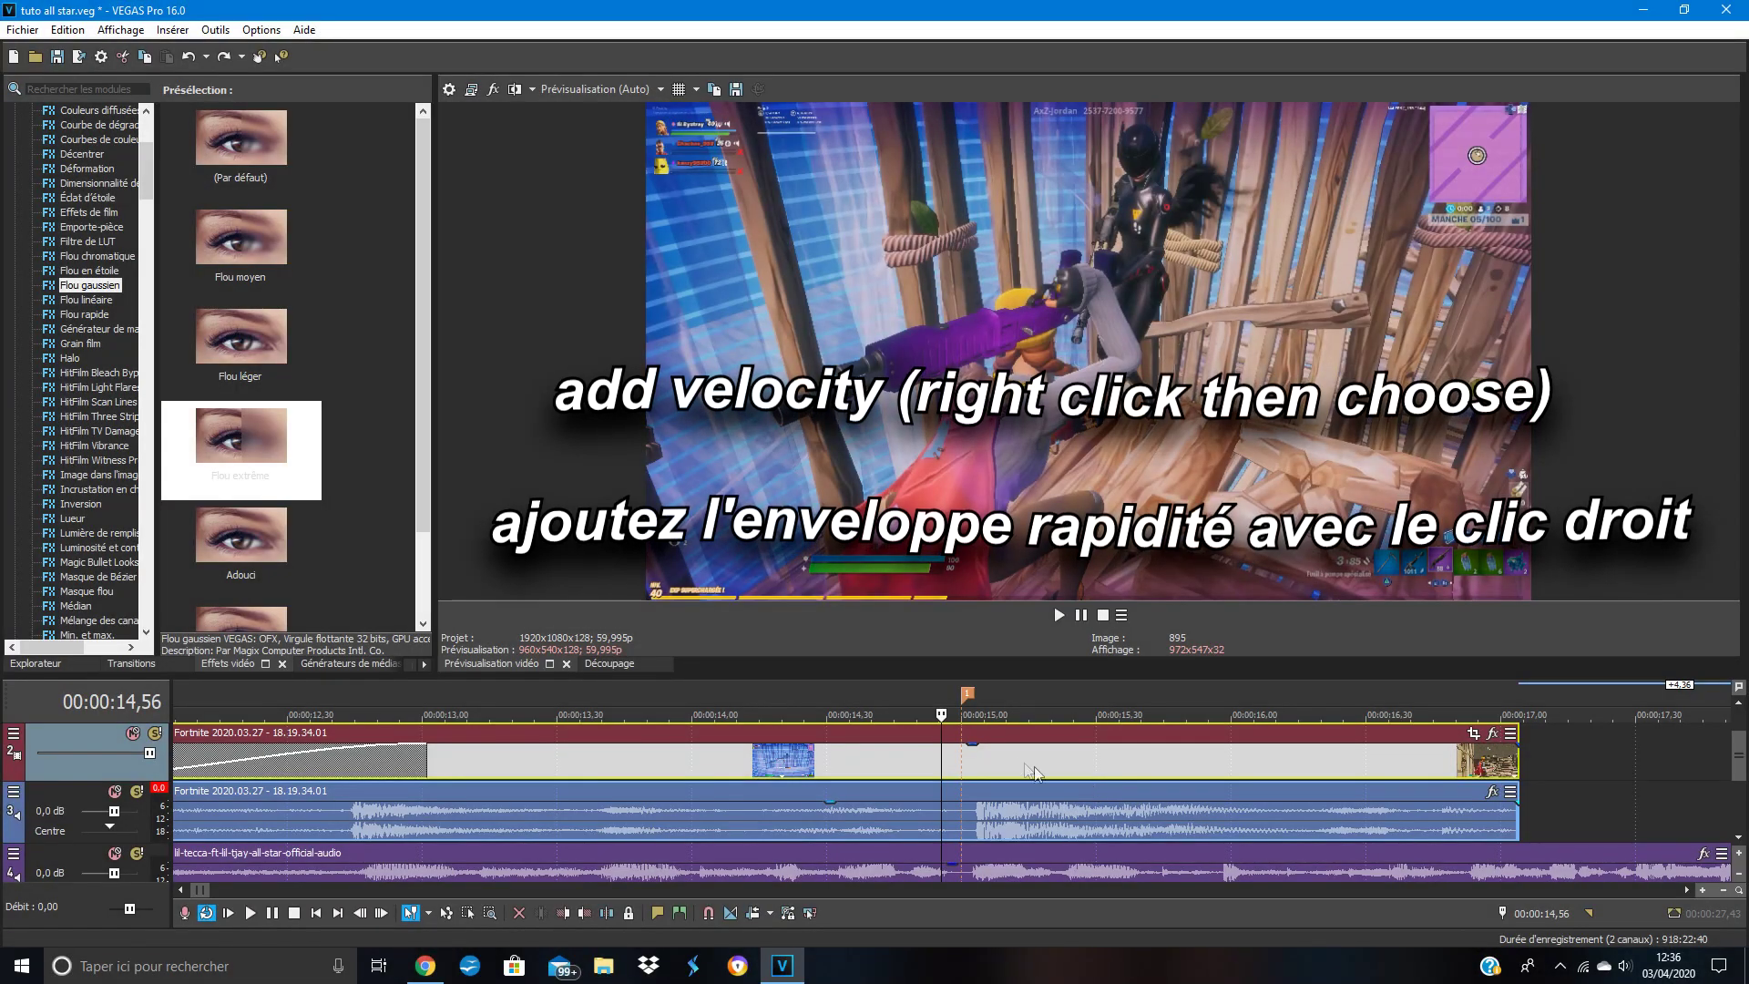
Step: Insert a velocity envelope on the gameplay clip around the music marker at 00:00:15,00
scroll(1020, 783, "up", 2)
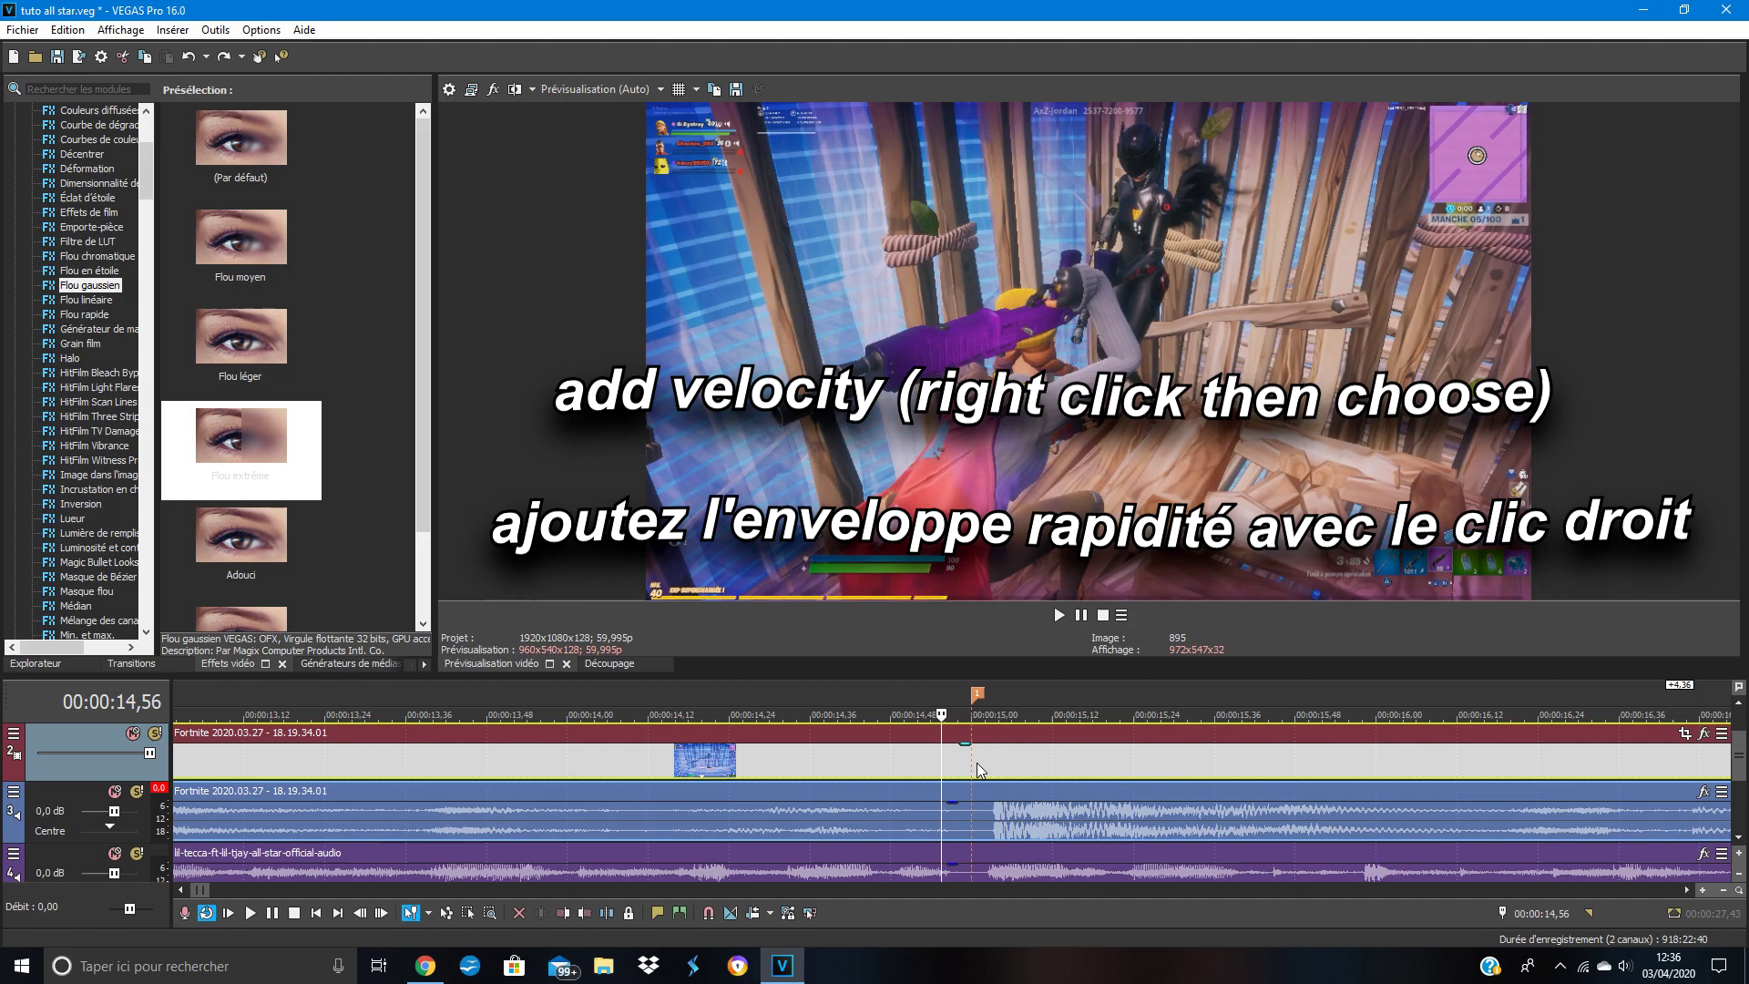
scroll(979, 776, "up", 1)
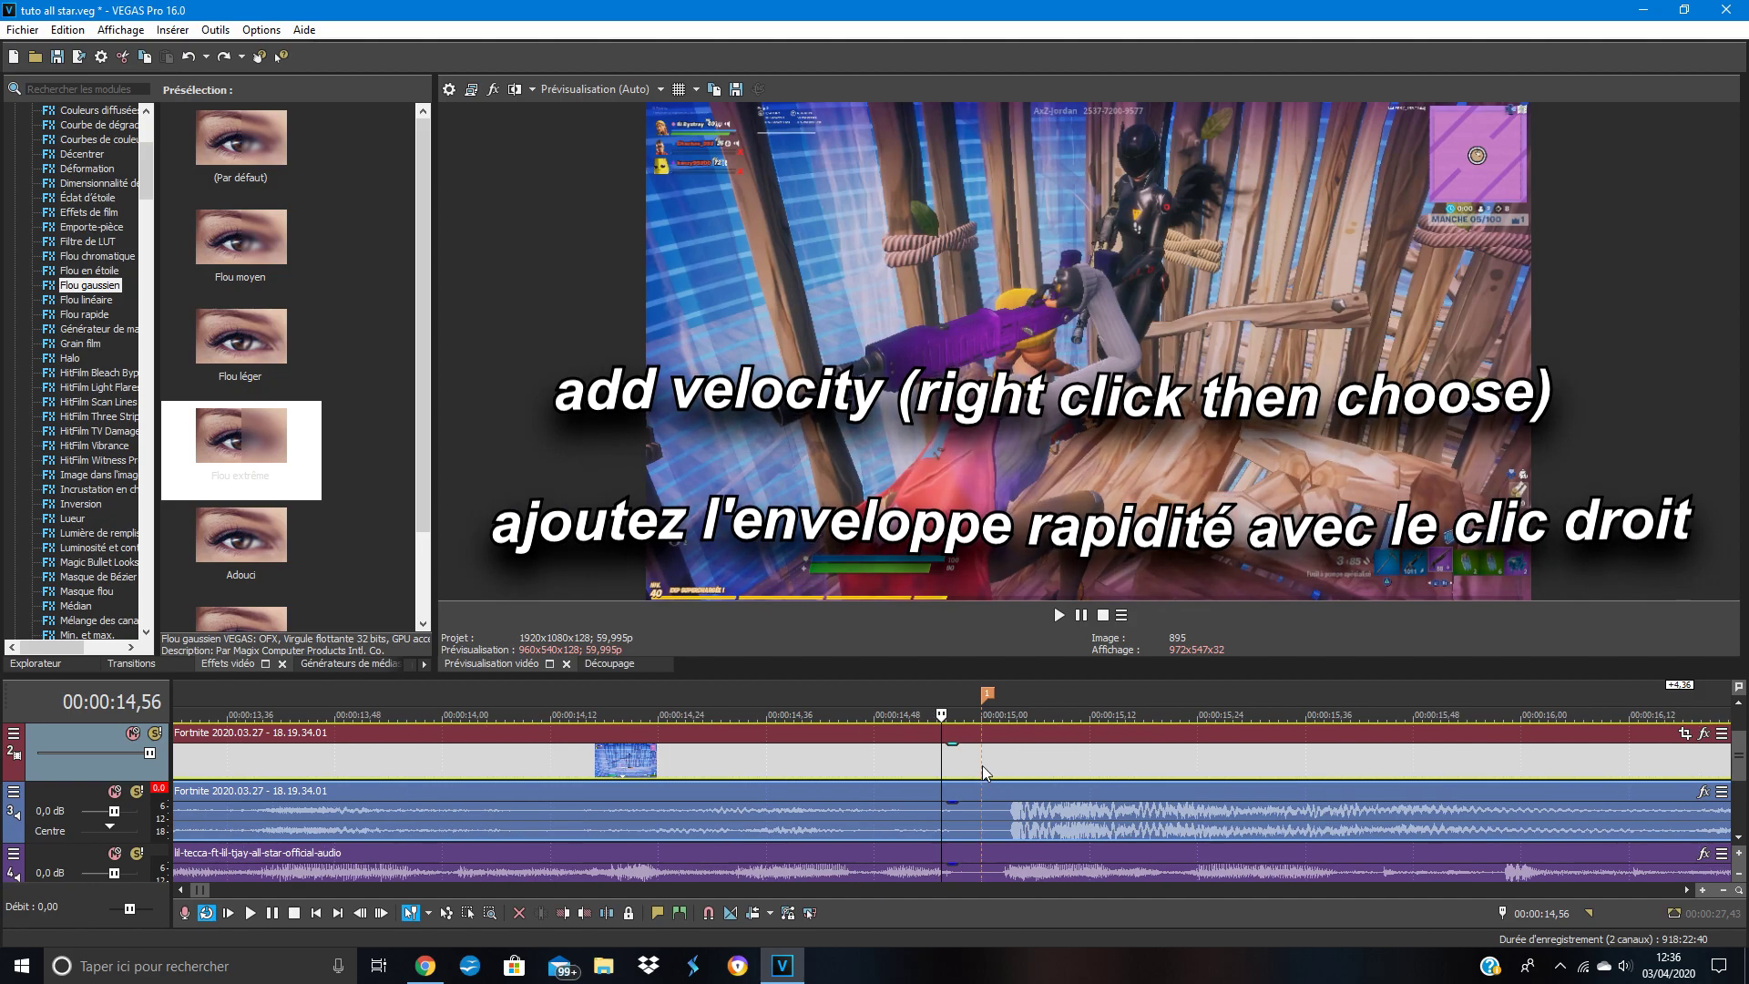
left_click(983, 774)
right_click(983, 772)
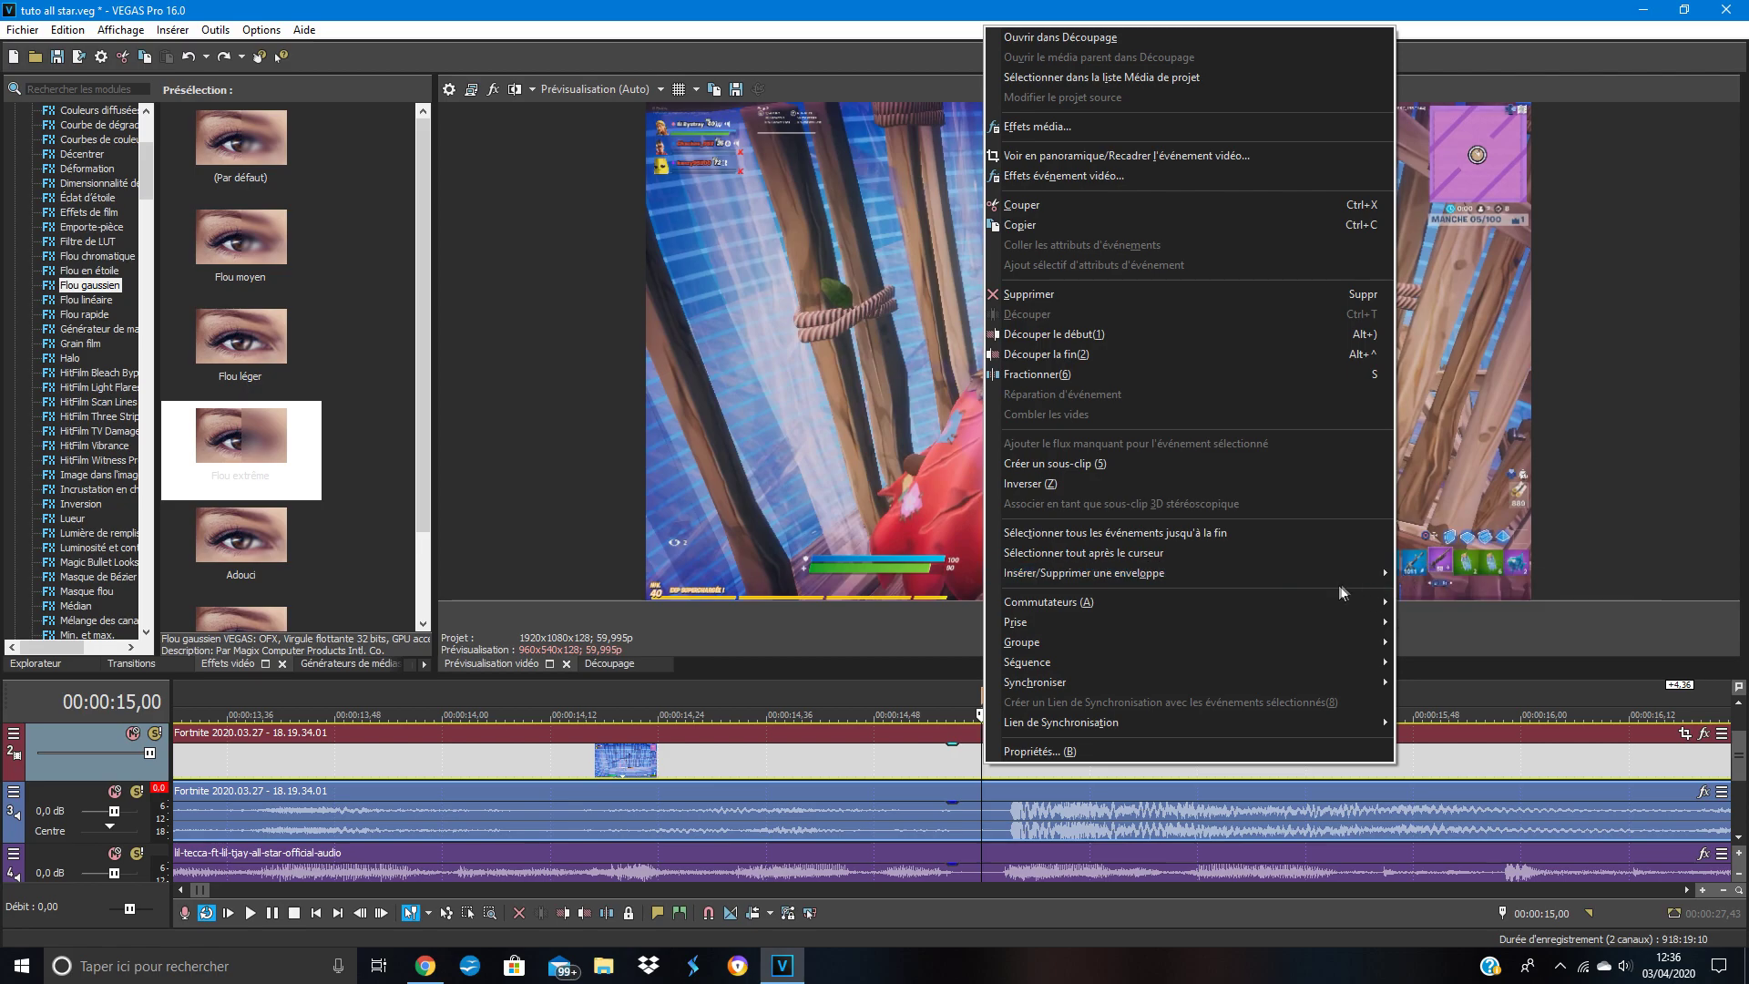
left_click(1413, 573)
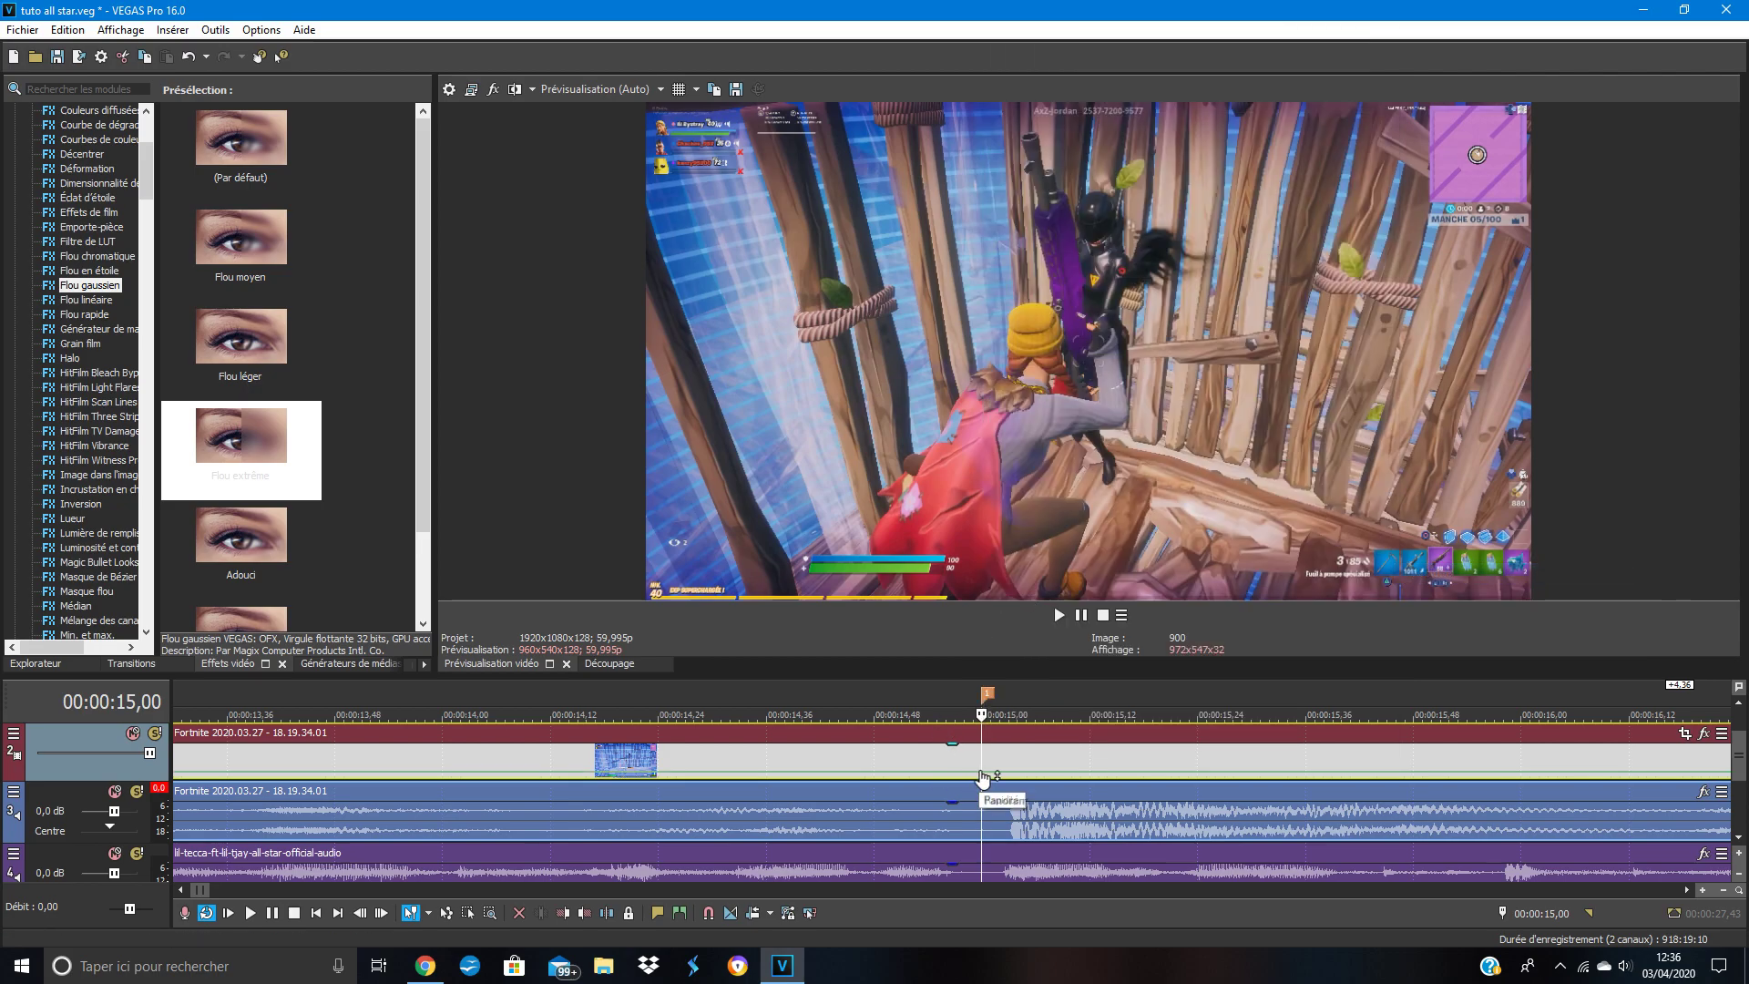
Step: Add a velocity envelope point on the marker and set it to 200 % forward velocity
left_click(1043, 557)
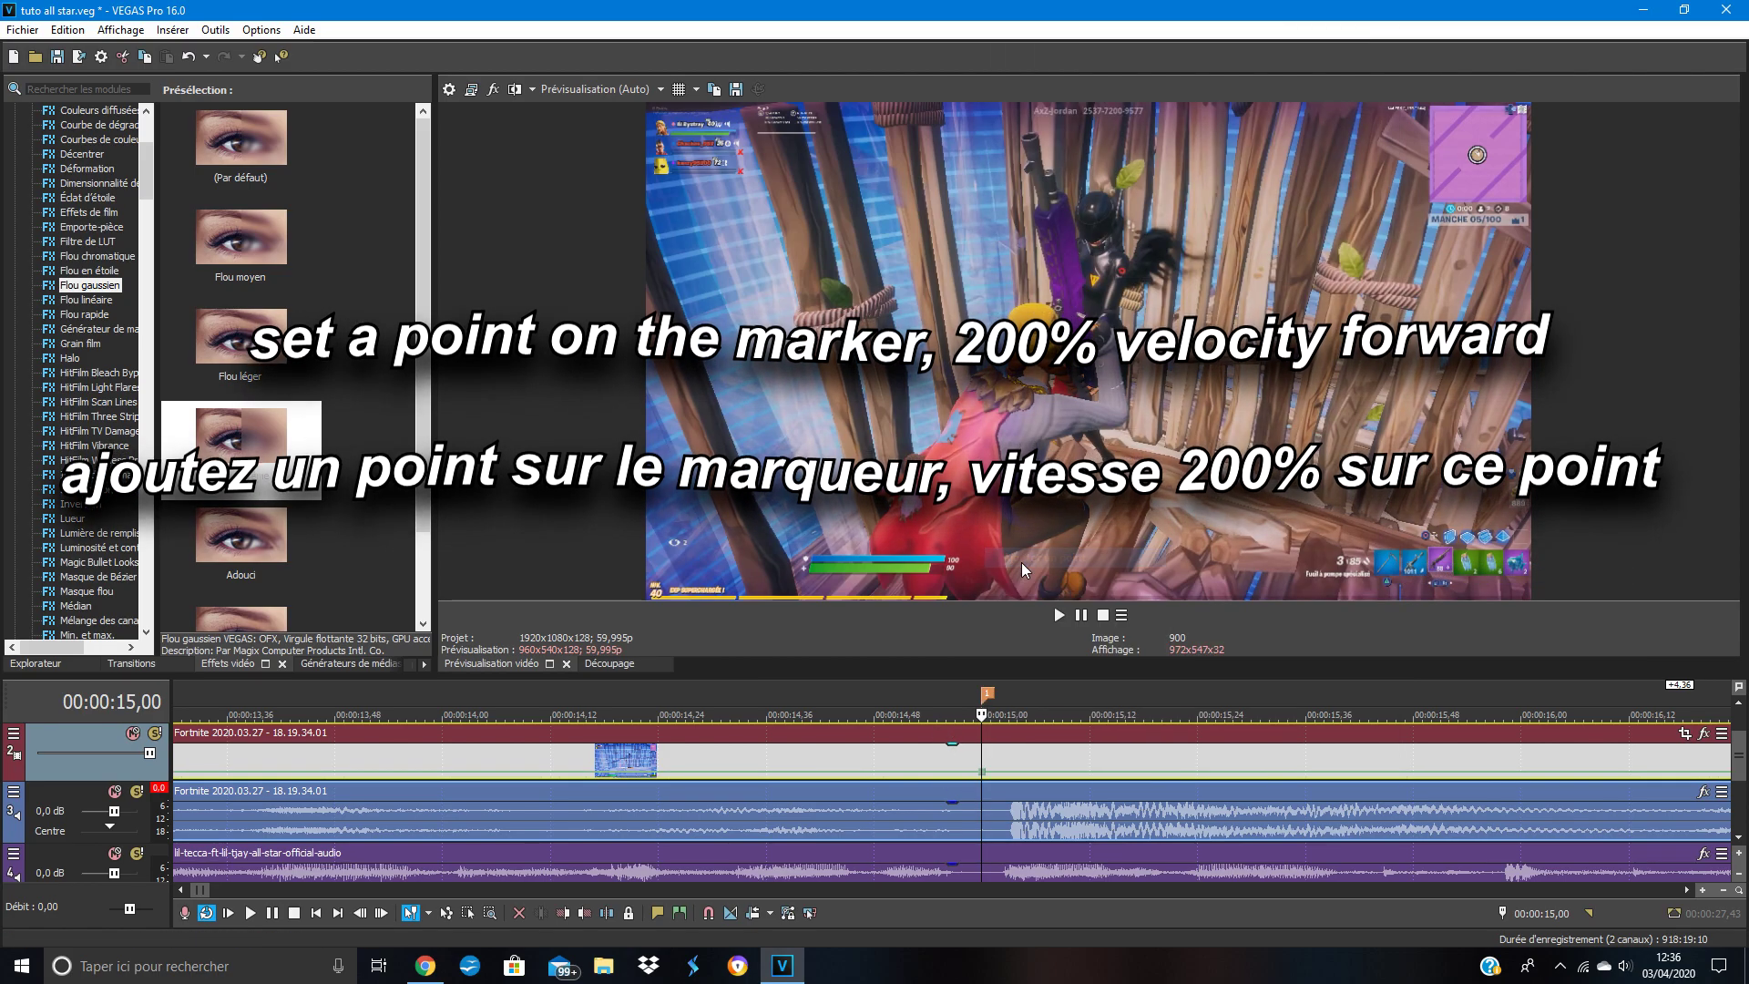
right_click(981, 771)
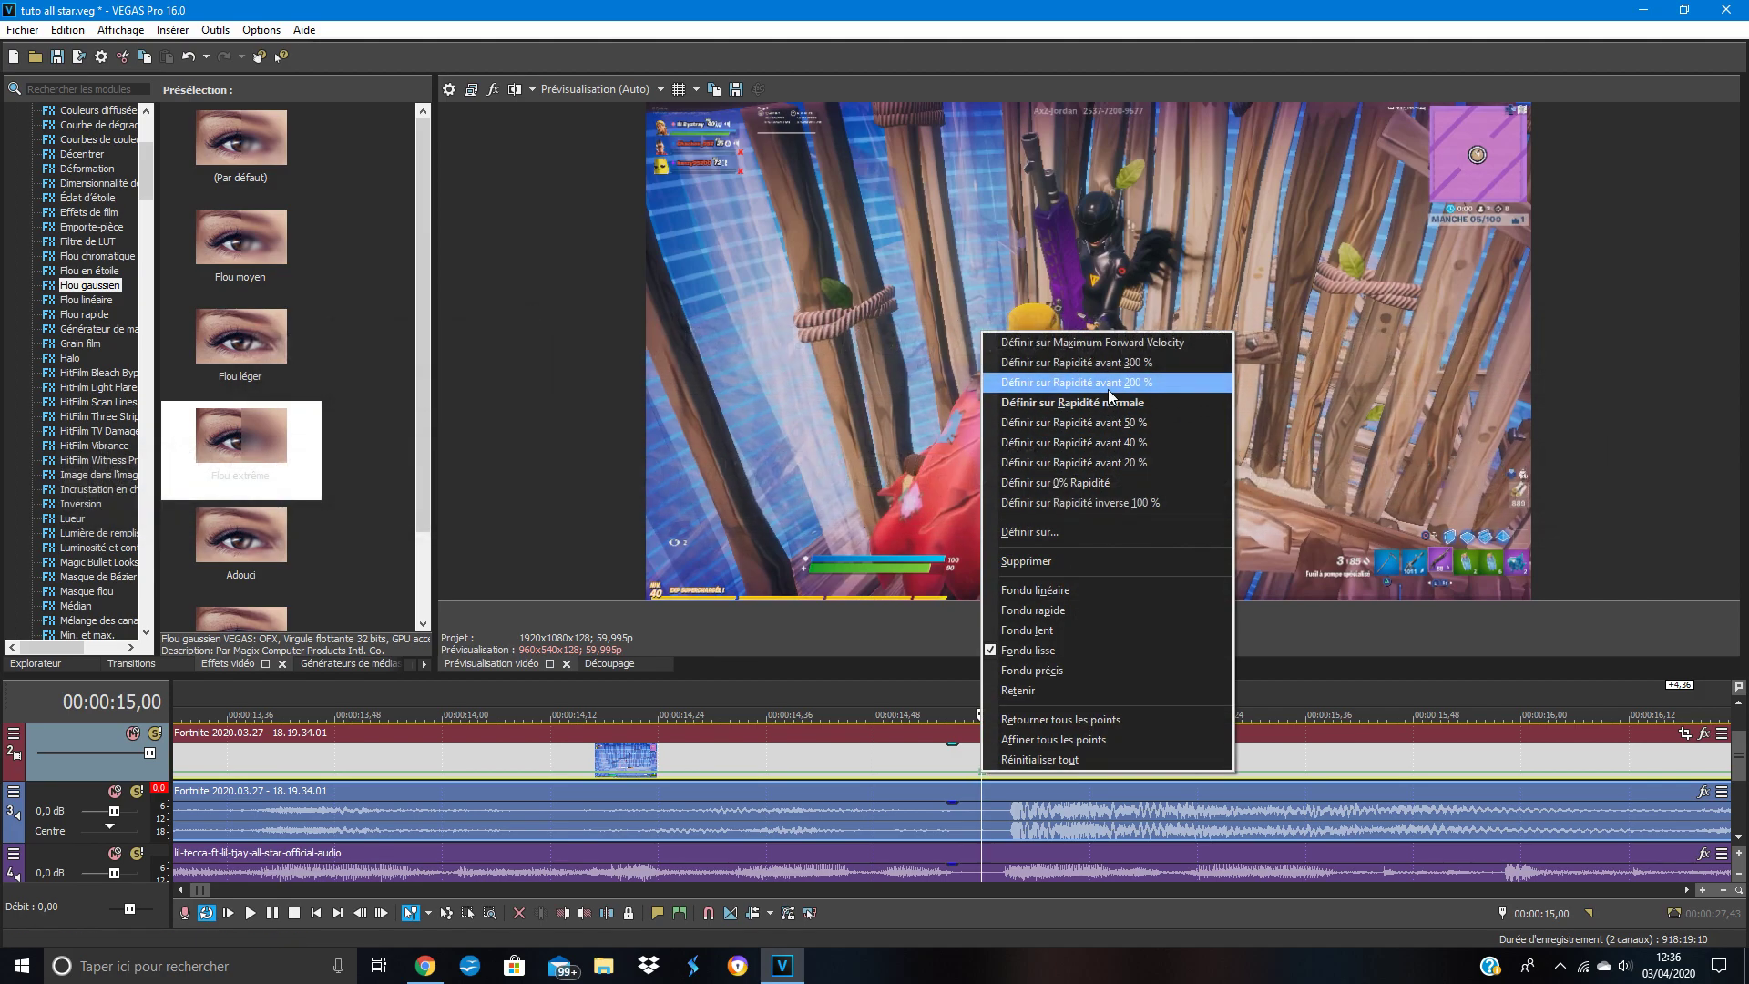
left_click(1108, 390)
Step: Add a velocity point three frames before the marker, at 00:00:14,57, and set it to normal velocity
key("Left")
key("Left")
key("Left")
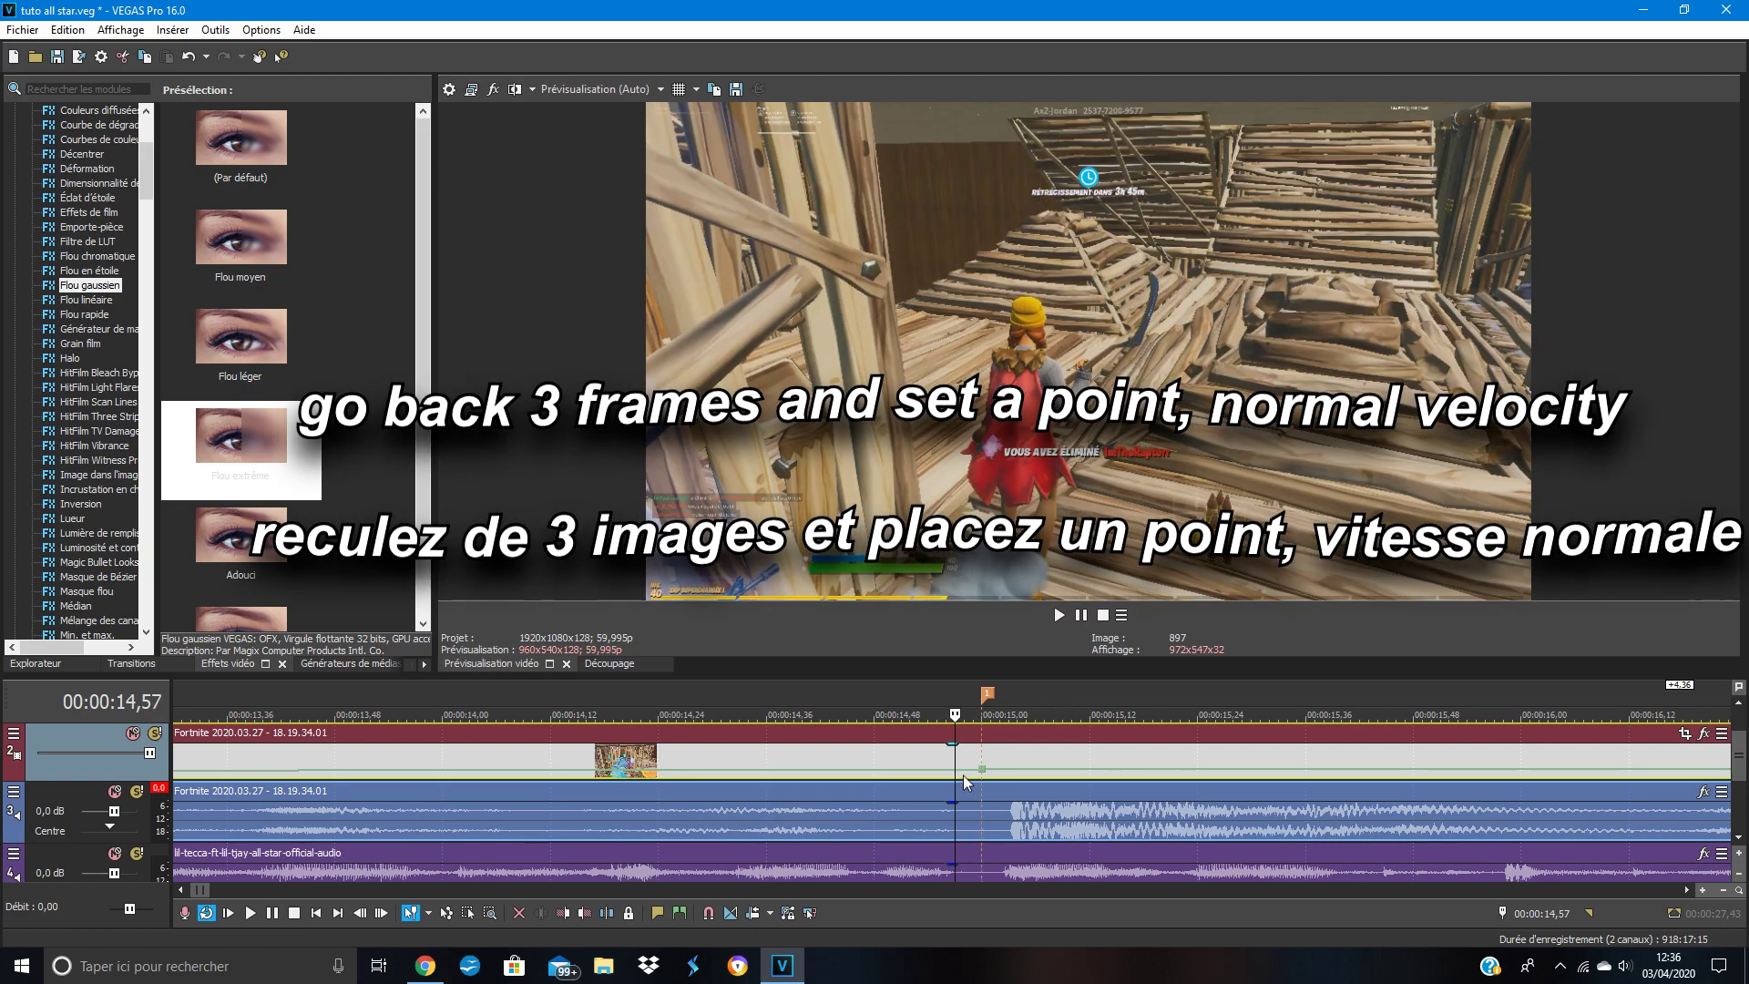
right_click(954, 771)
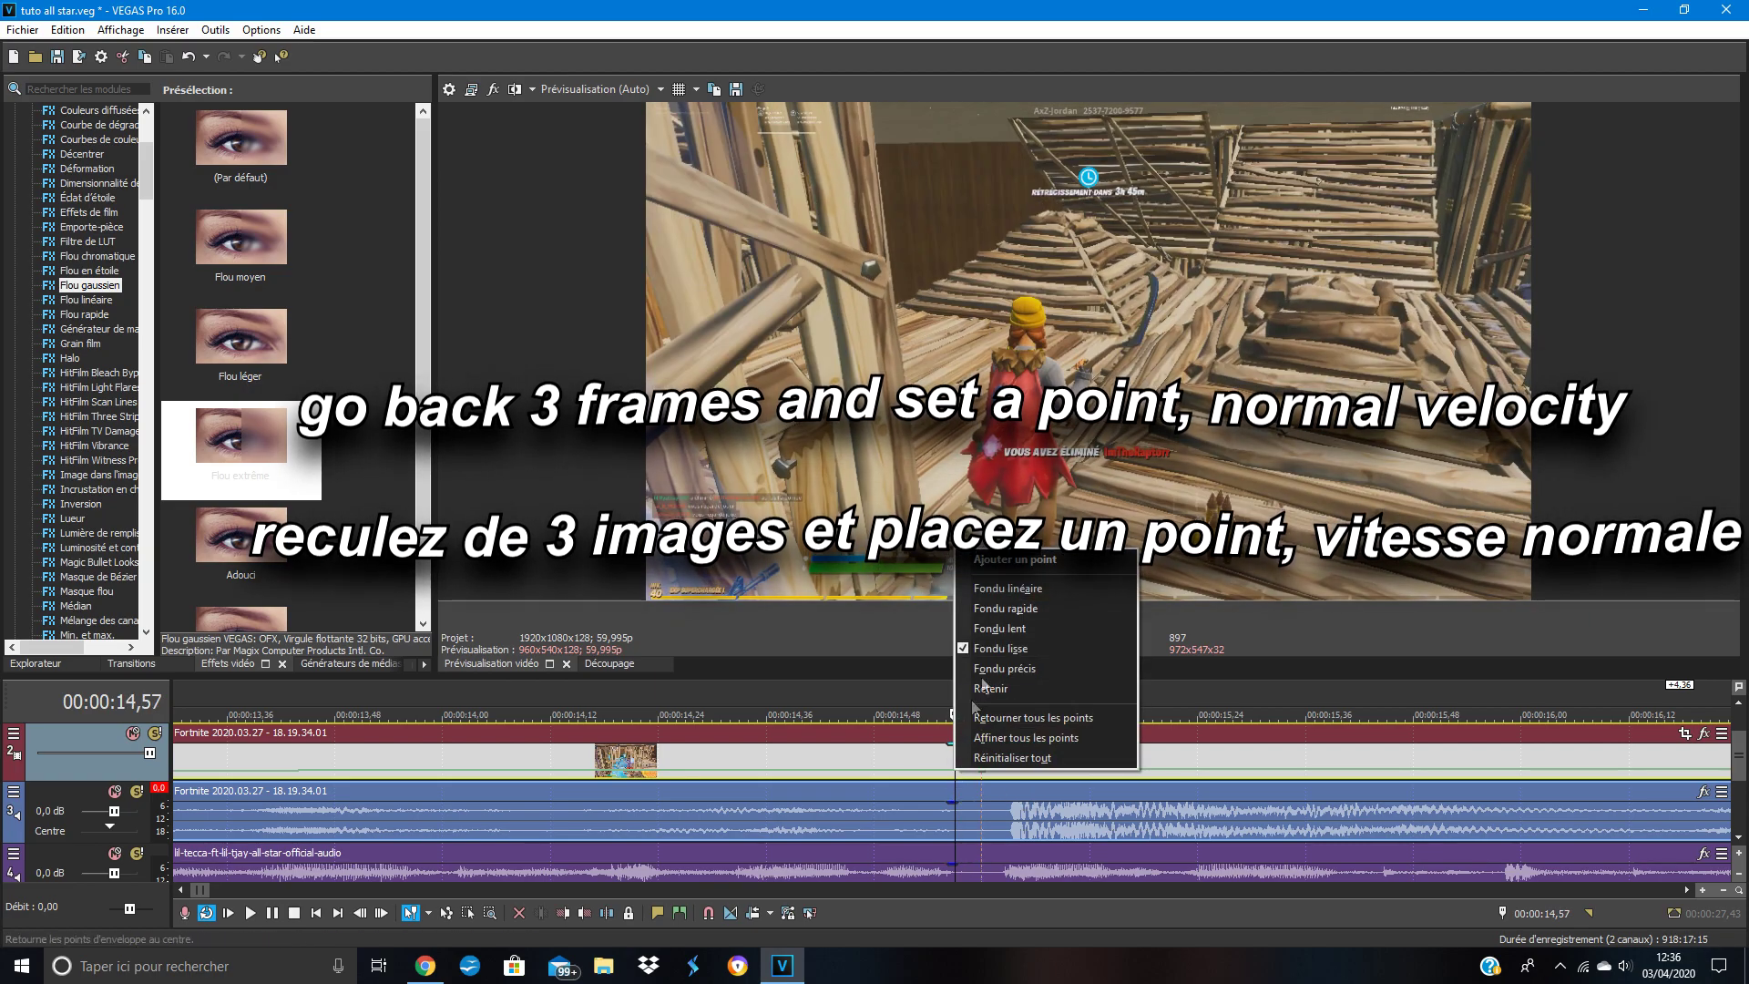
left_click(1014, 560)
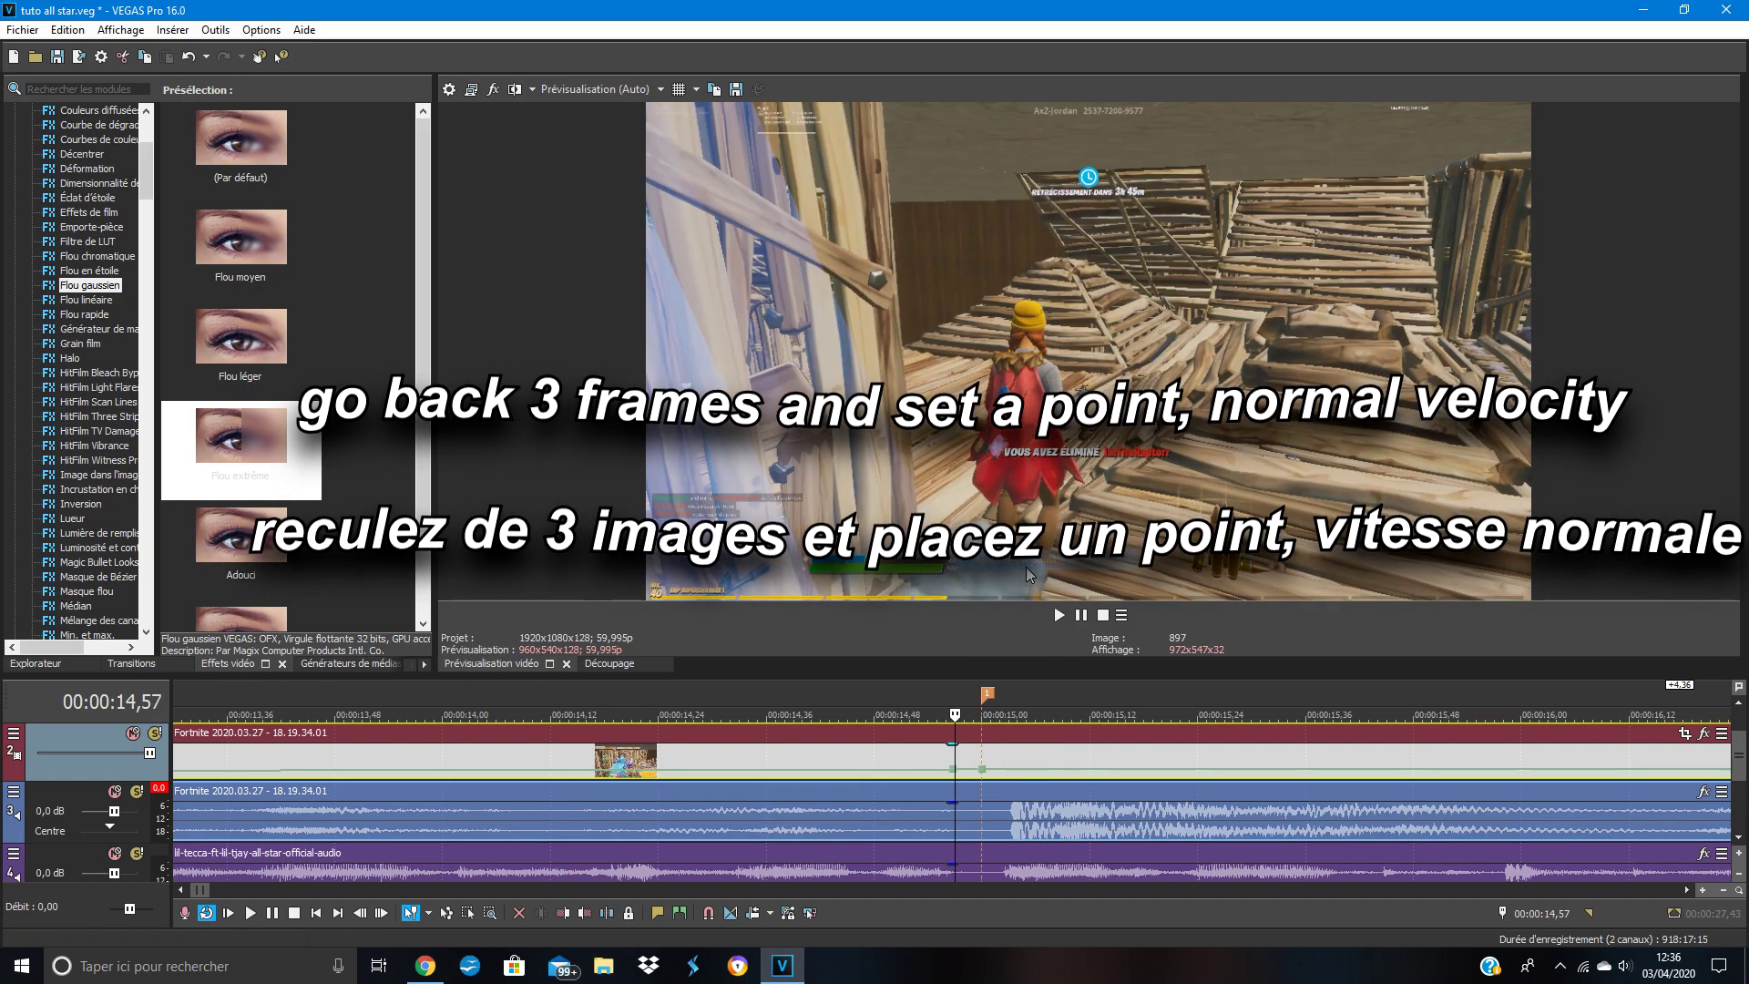
right_click(955, 770)
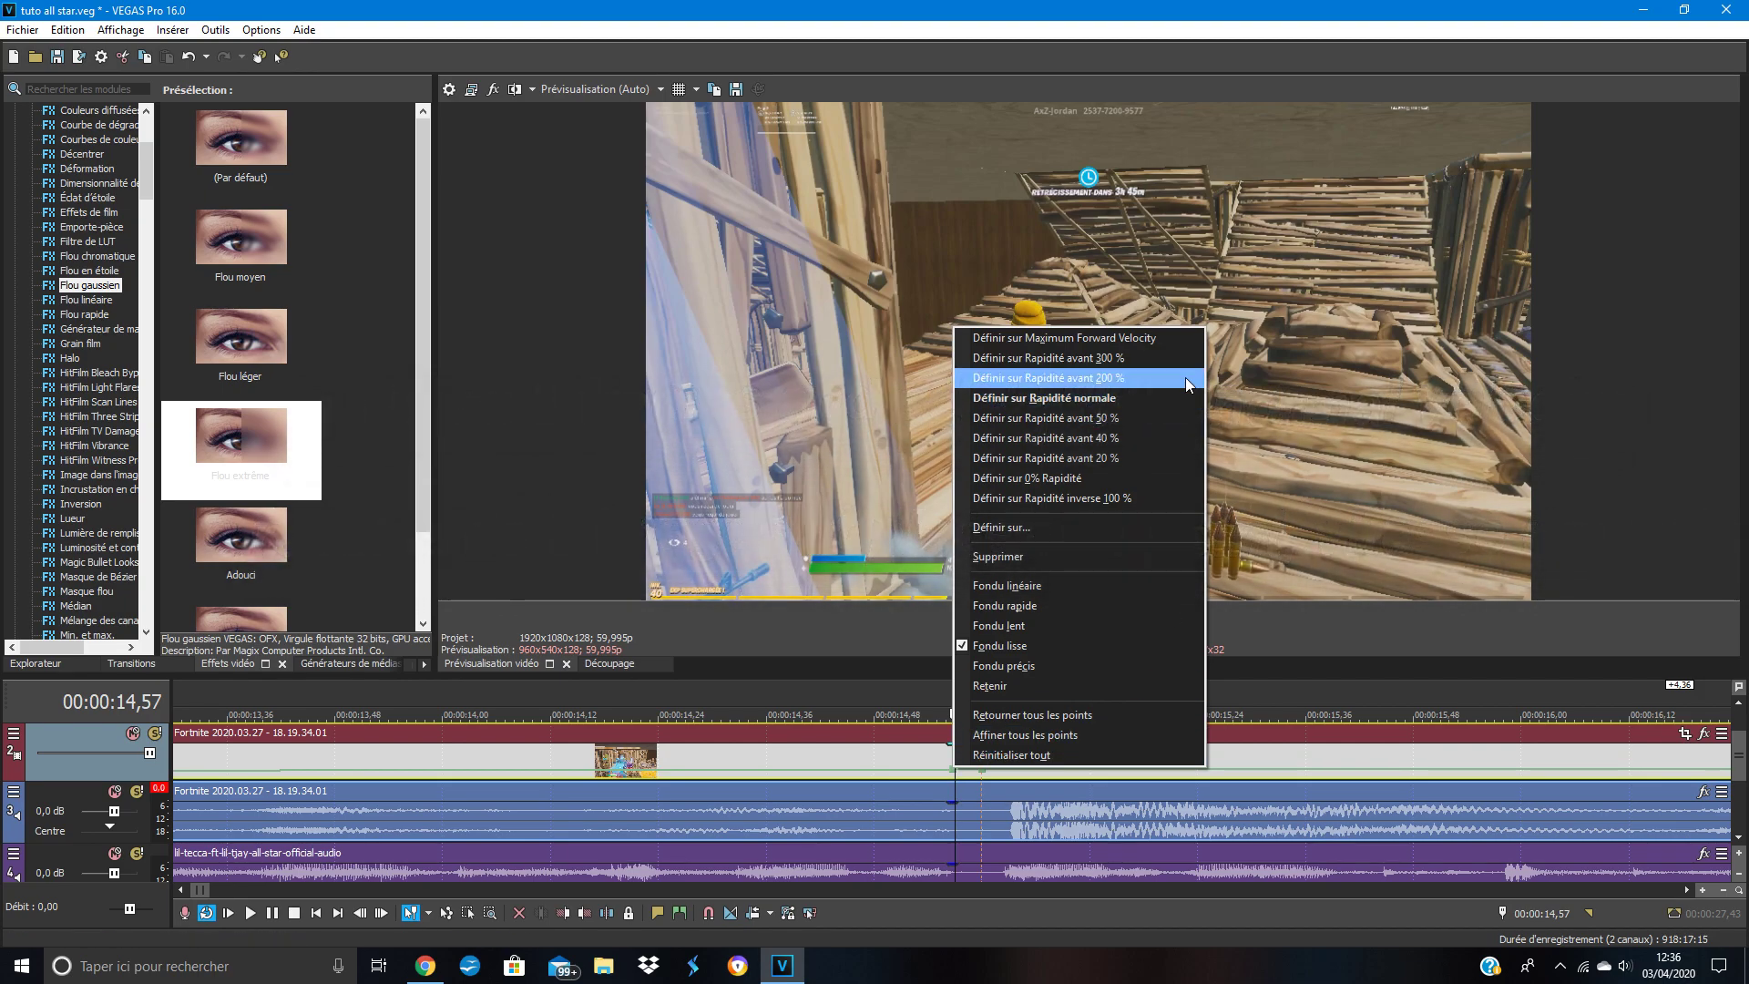
left_click(1173, 397)
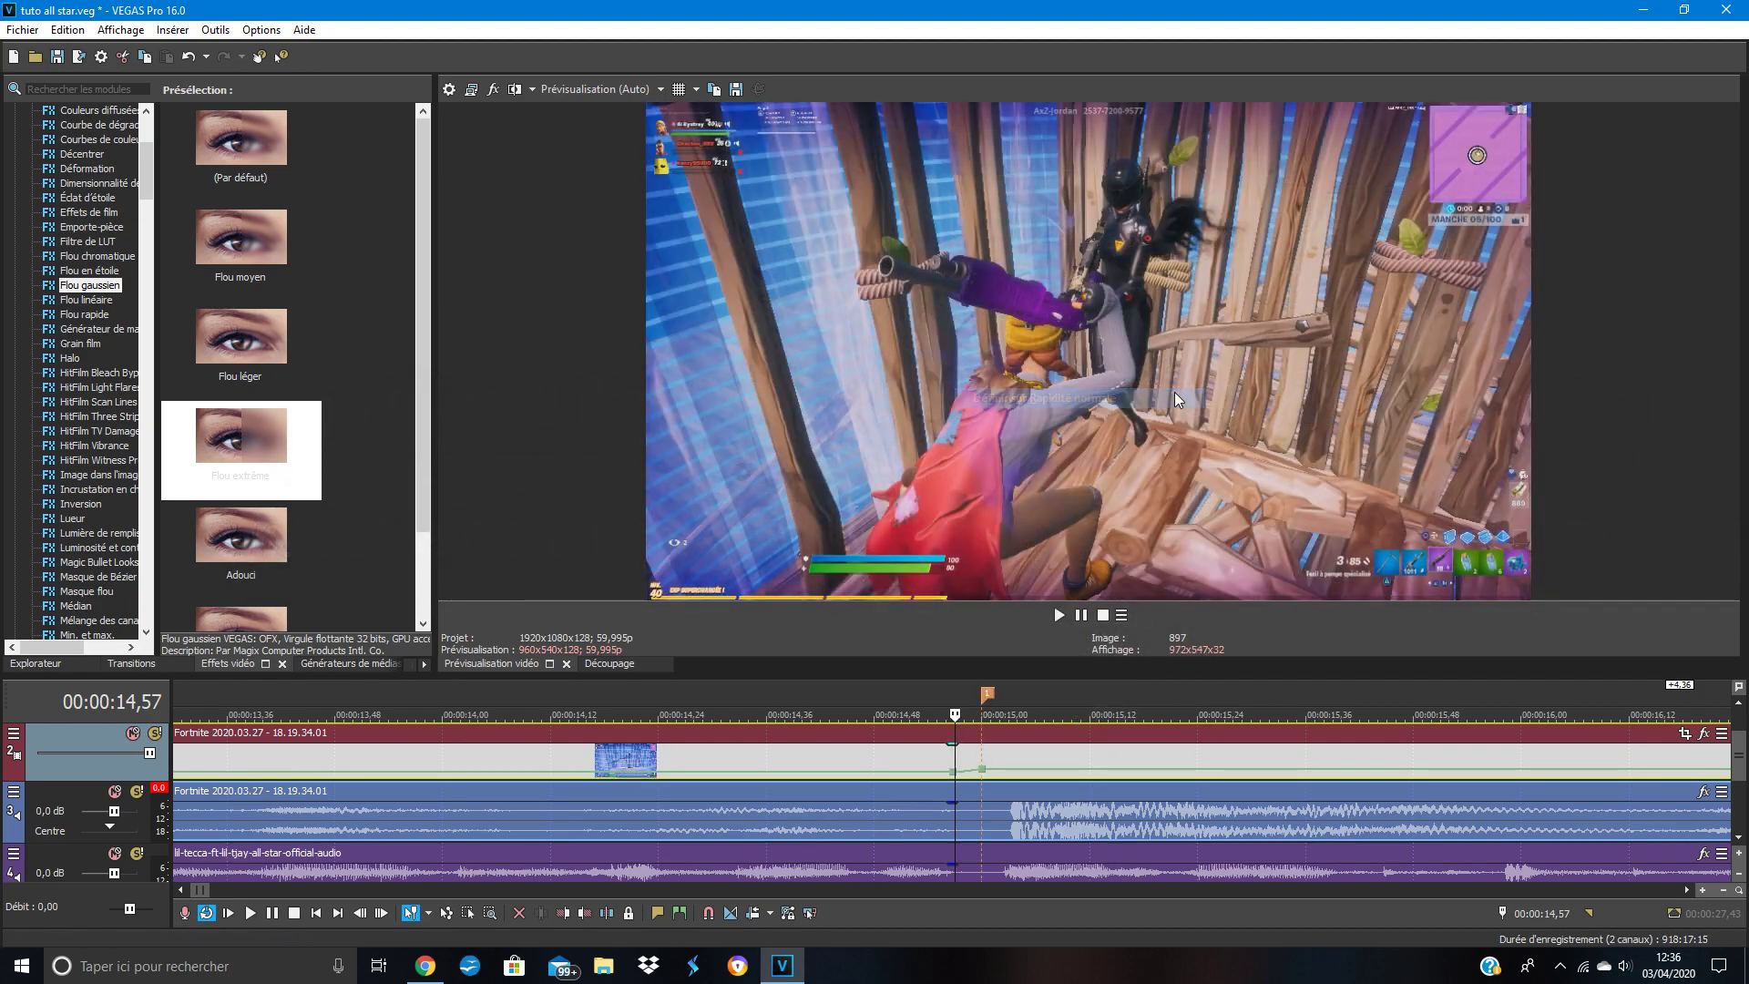
Step: Add a velocity envelope point after the marker, at 00:00:15,07, and set it to 50 % forward velocity
key("Right")
key("Right")
key("Right")
key("Right")
key("Right")
key("Right")
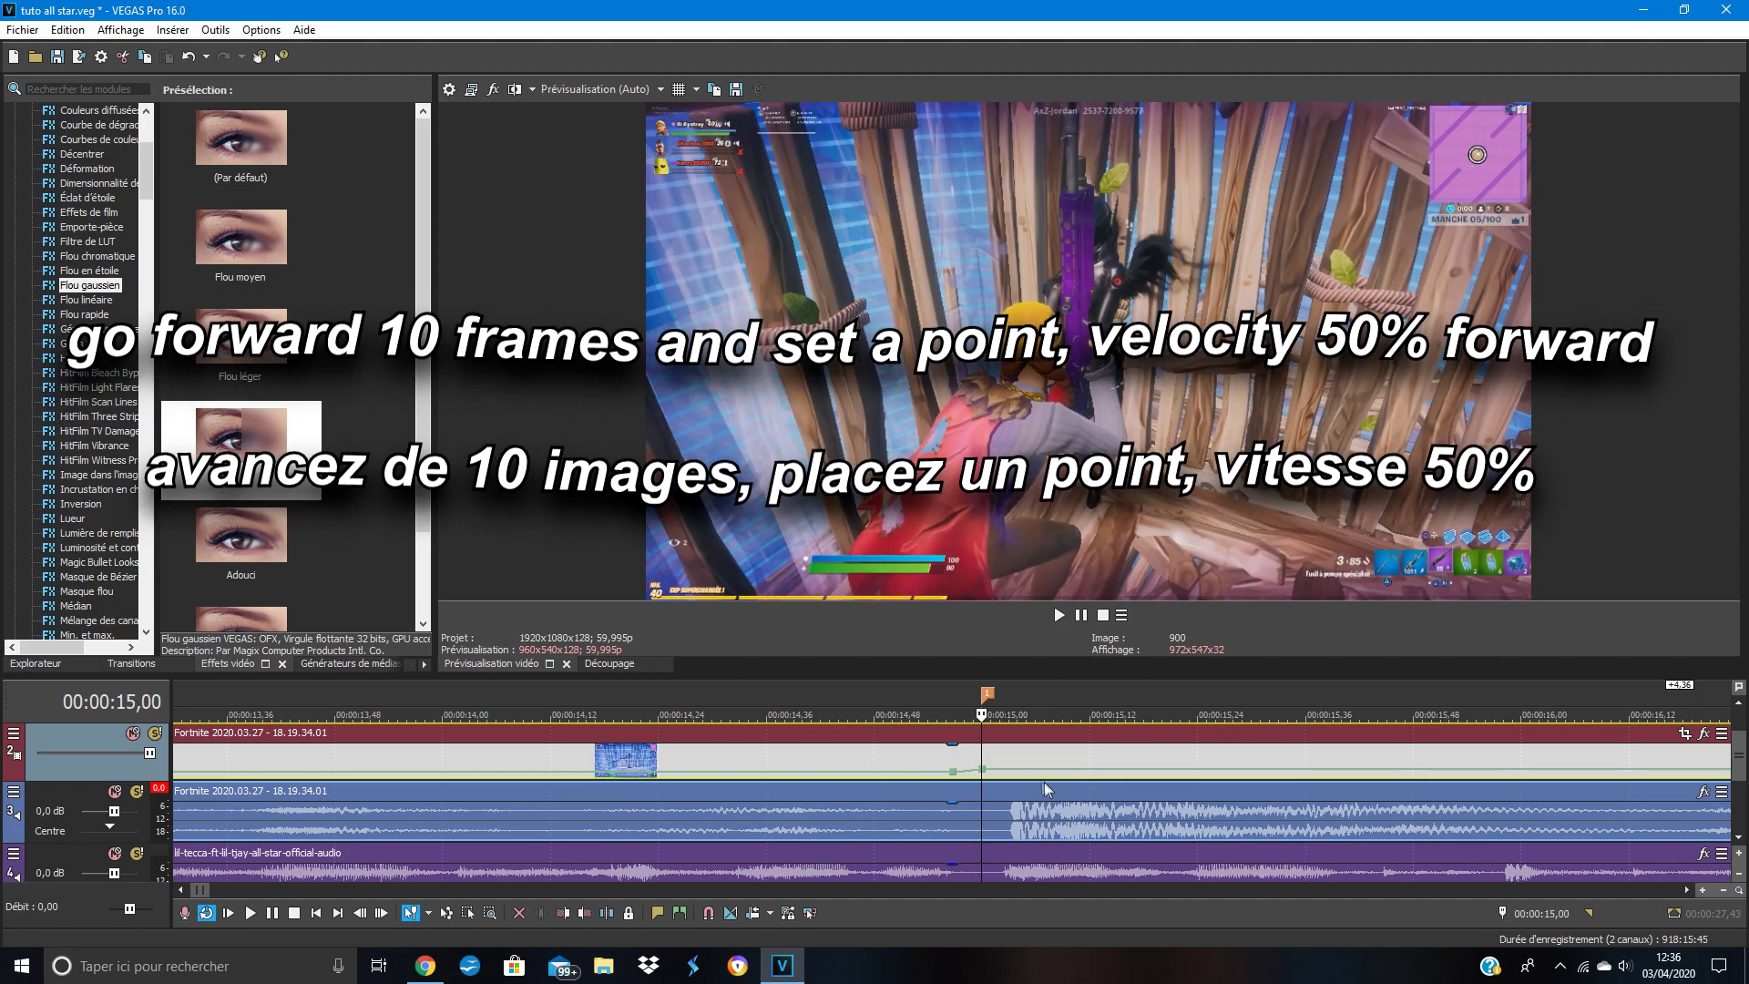
key("Right")
key("Right")
key("Right")
key("Right")
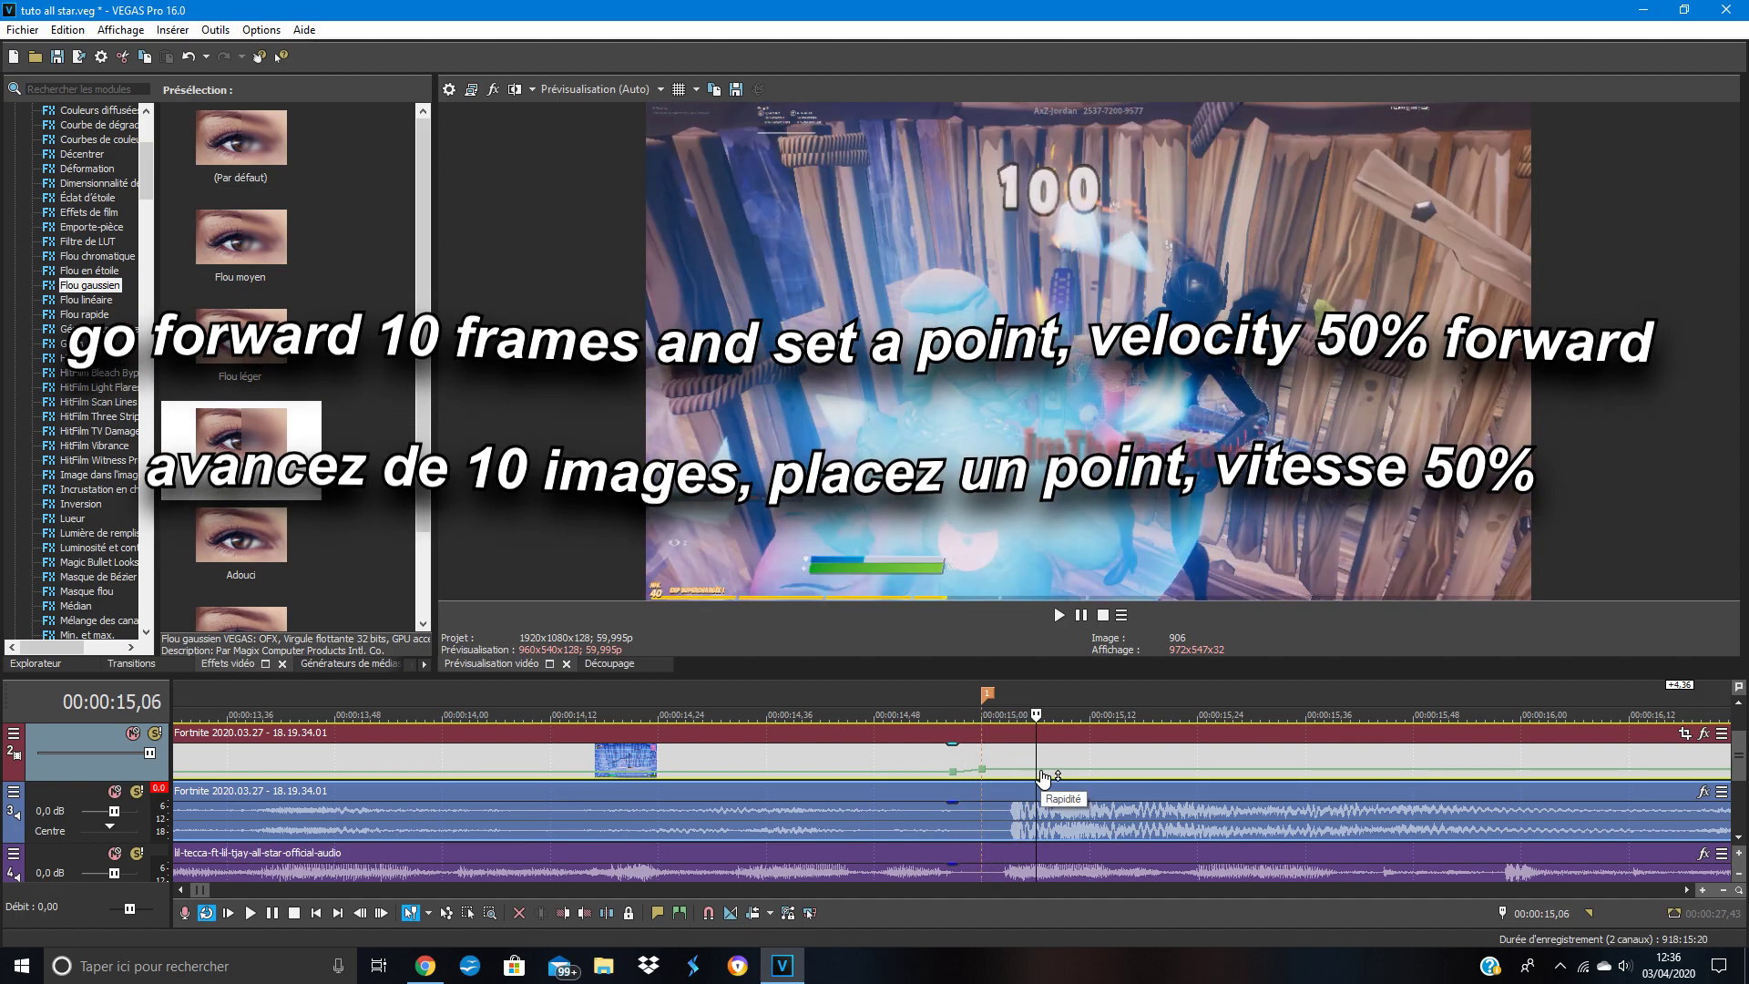
right_click(1051, 775)
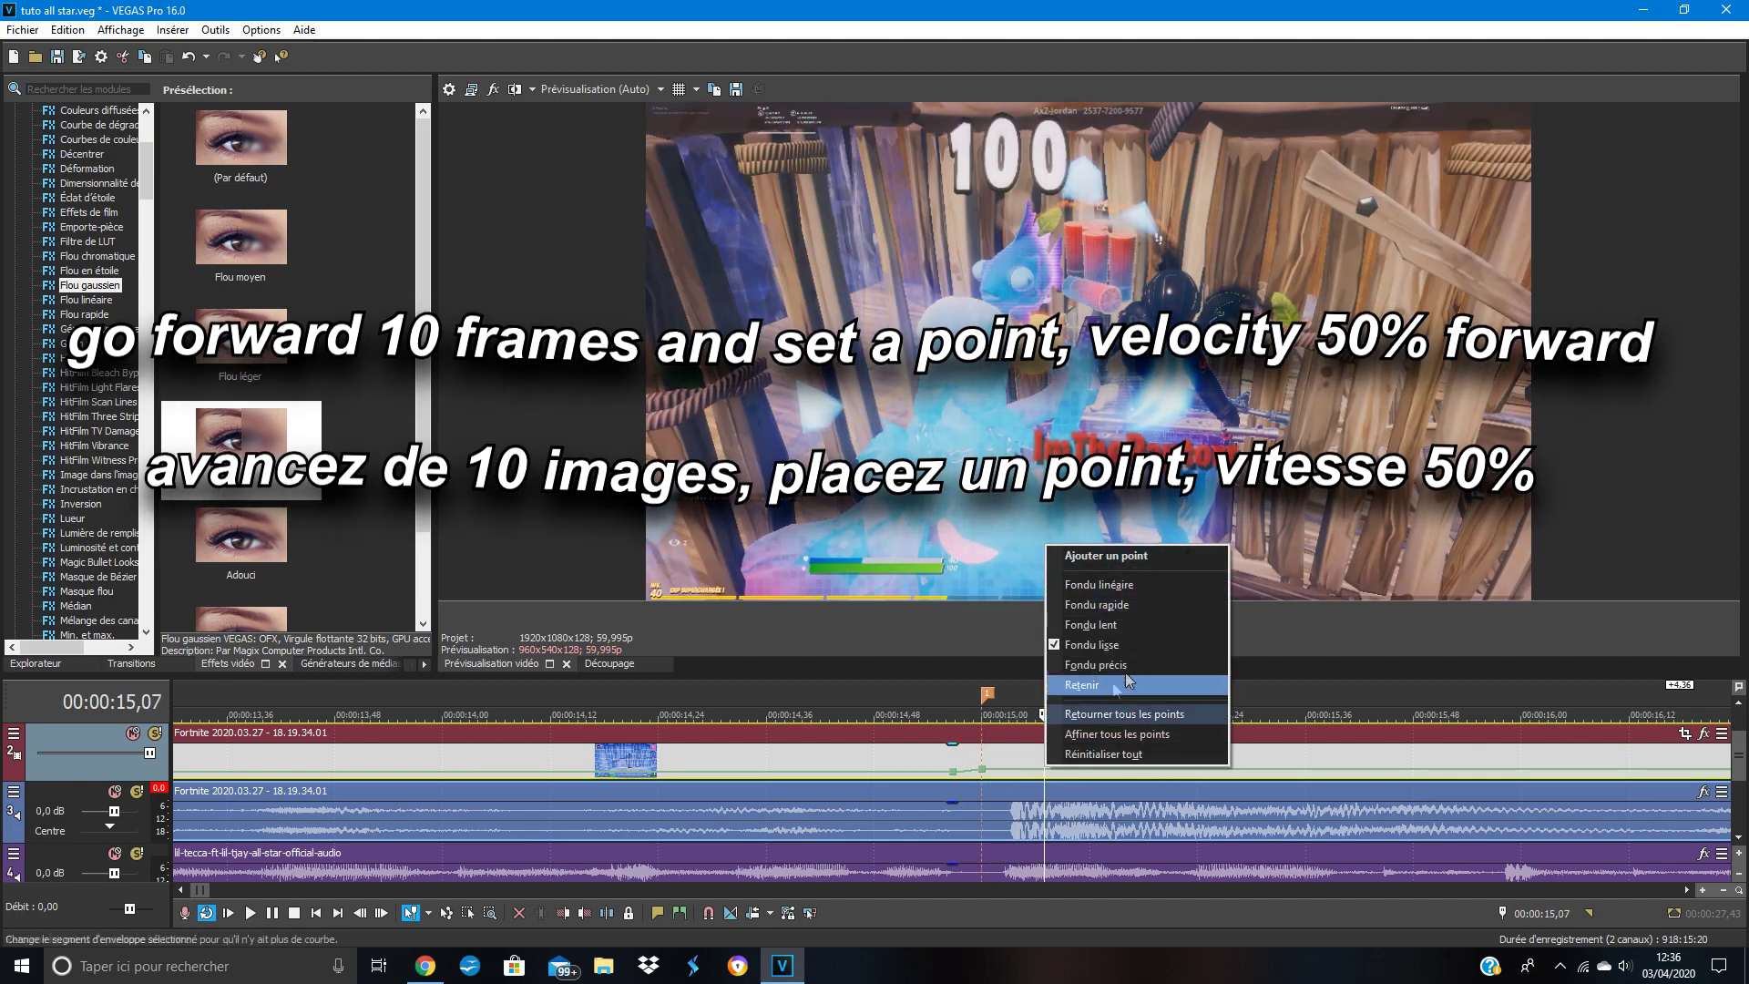
left_click(1135, 554)
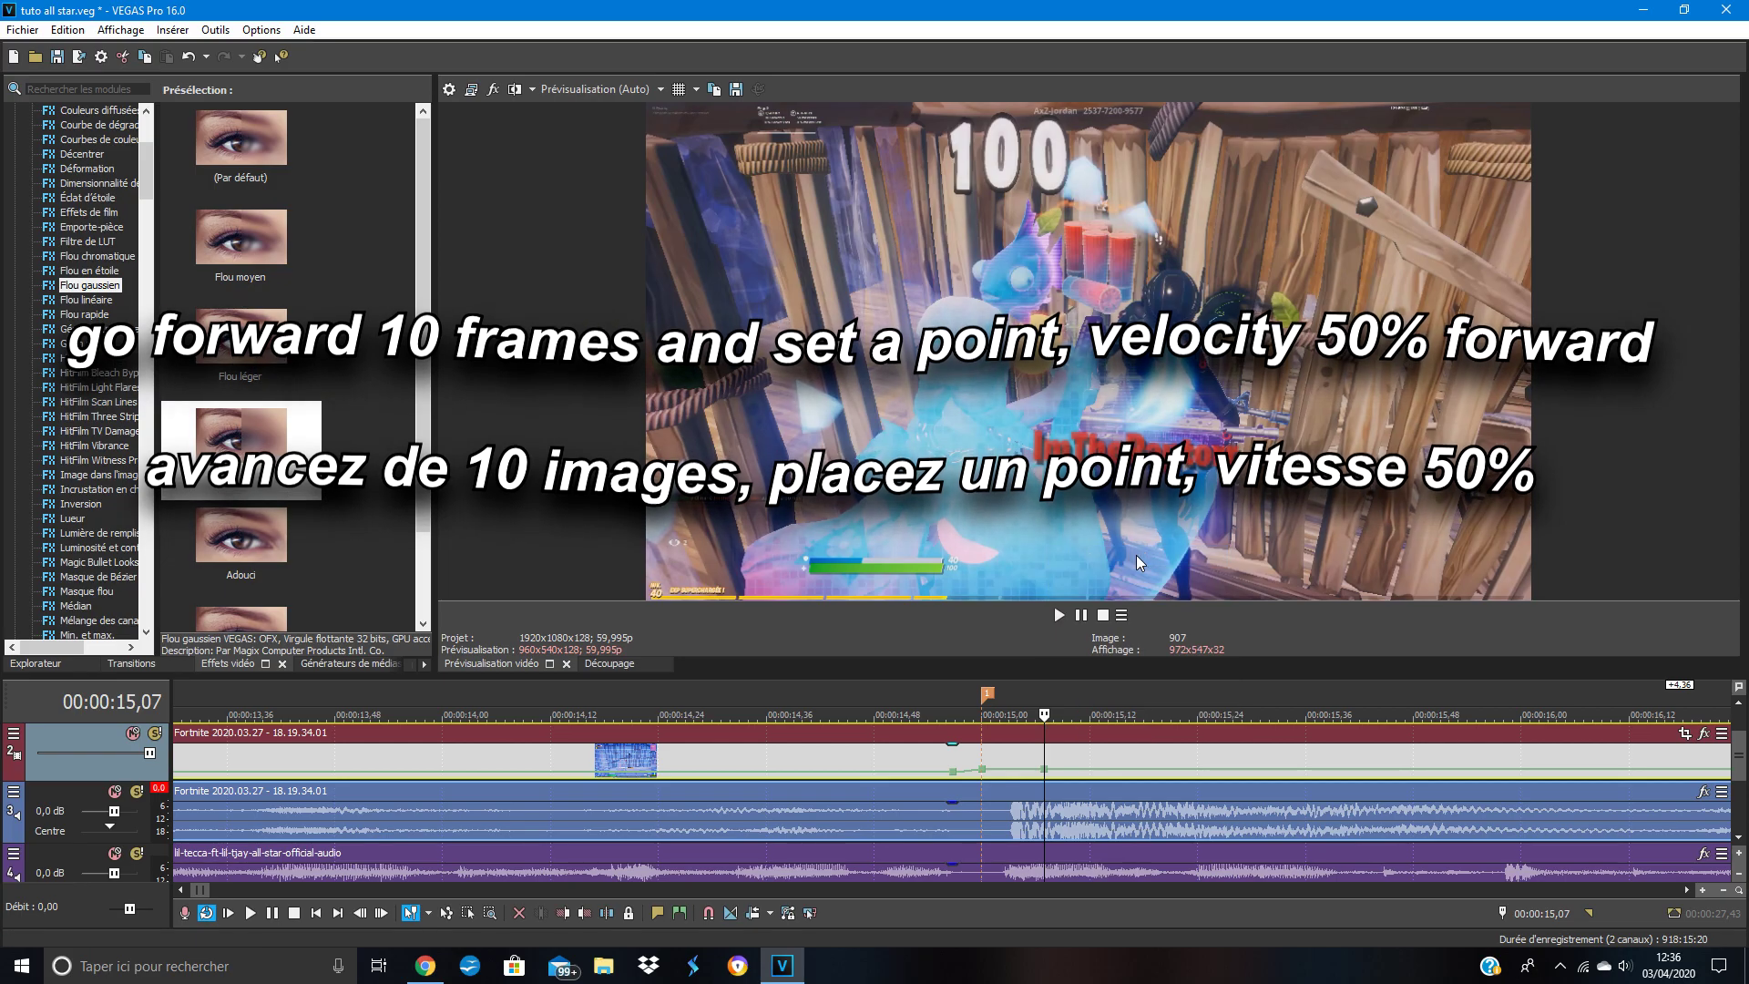
right_click(1046, 769)
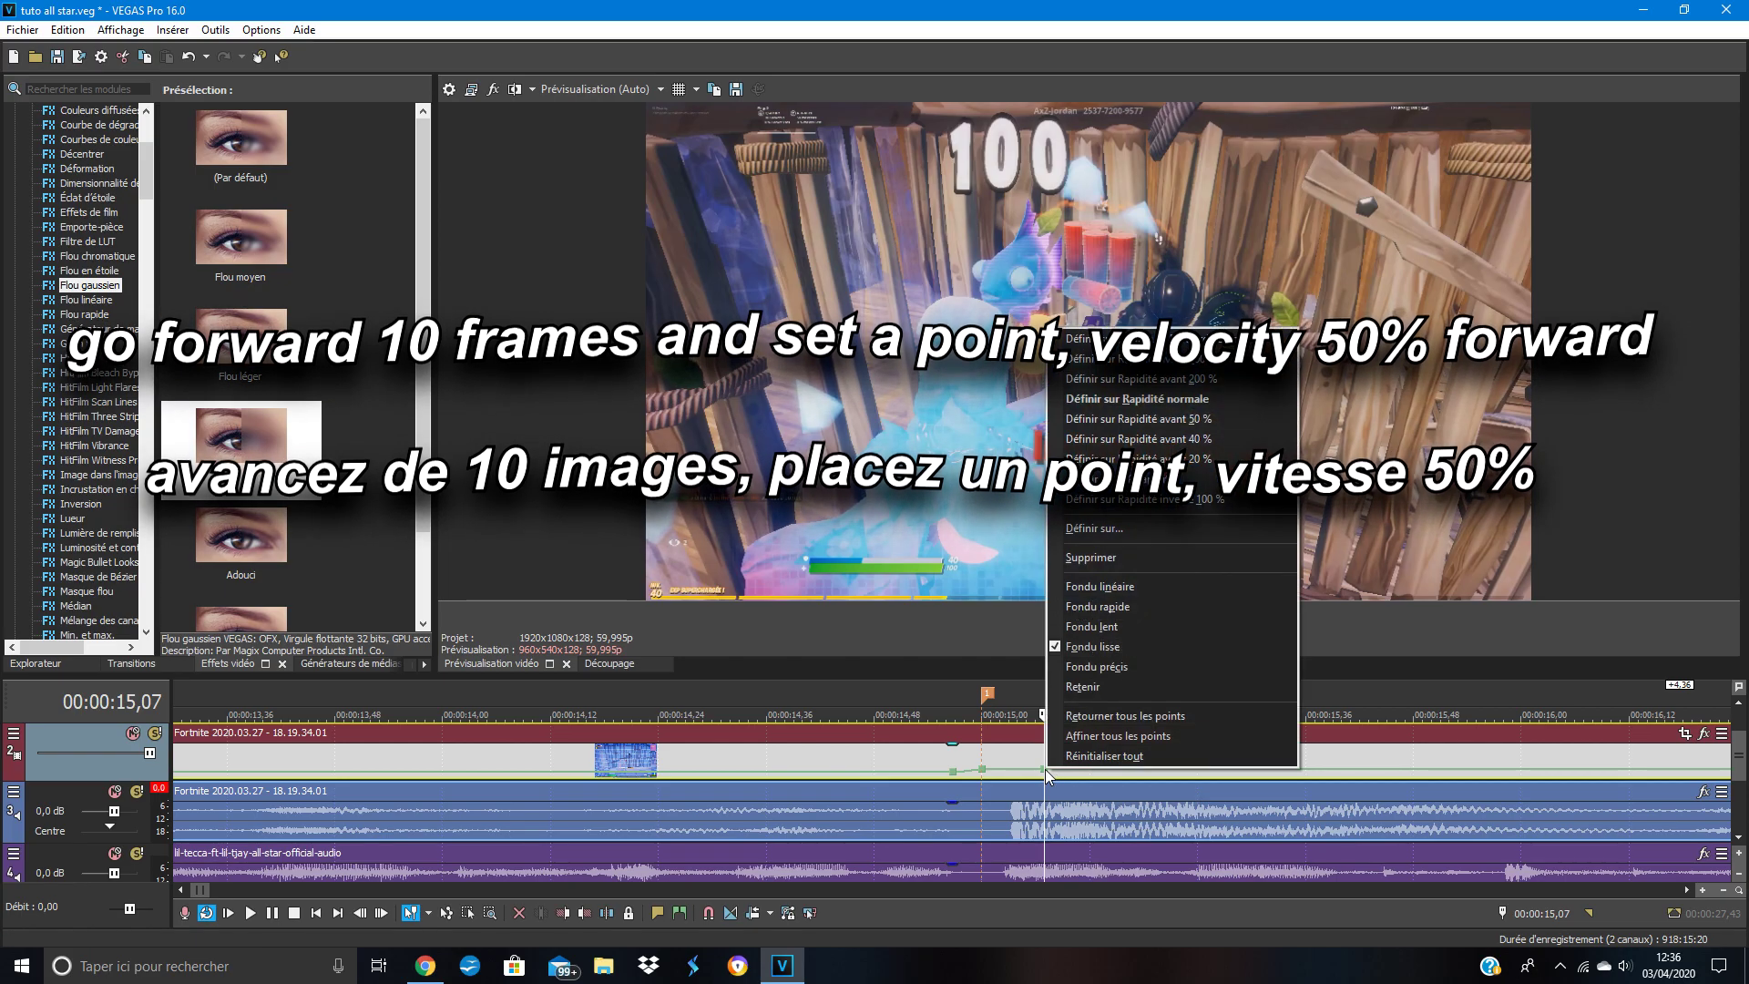
left_click(1264, 424)
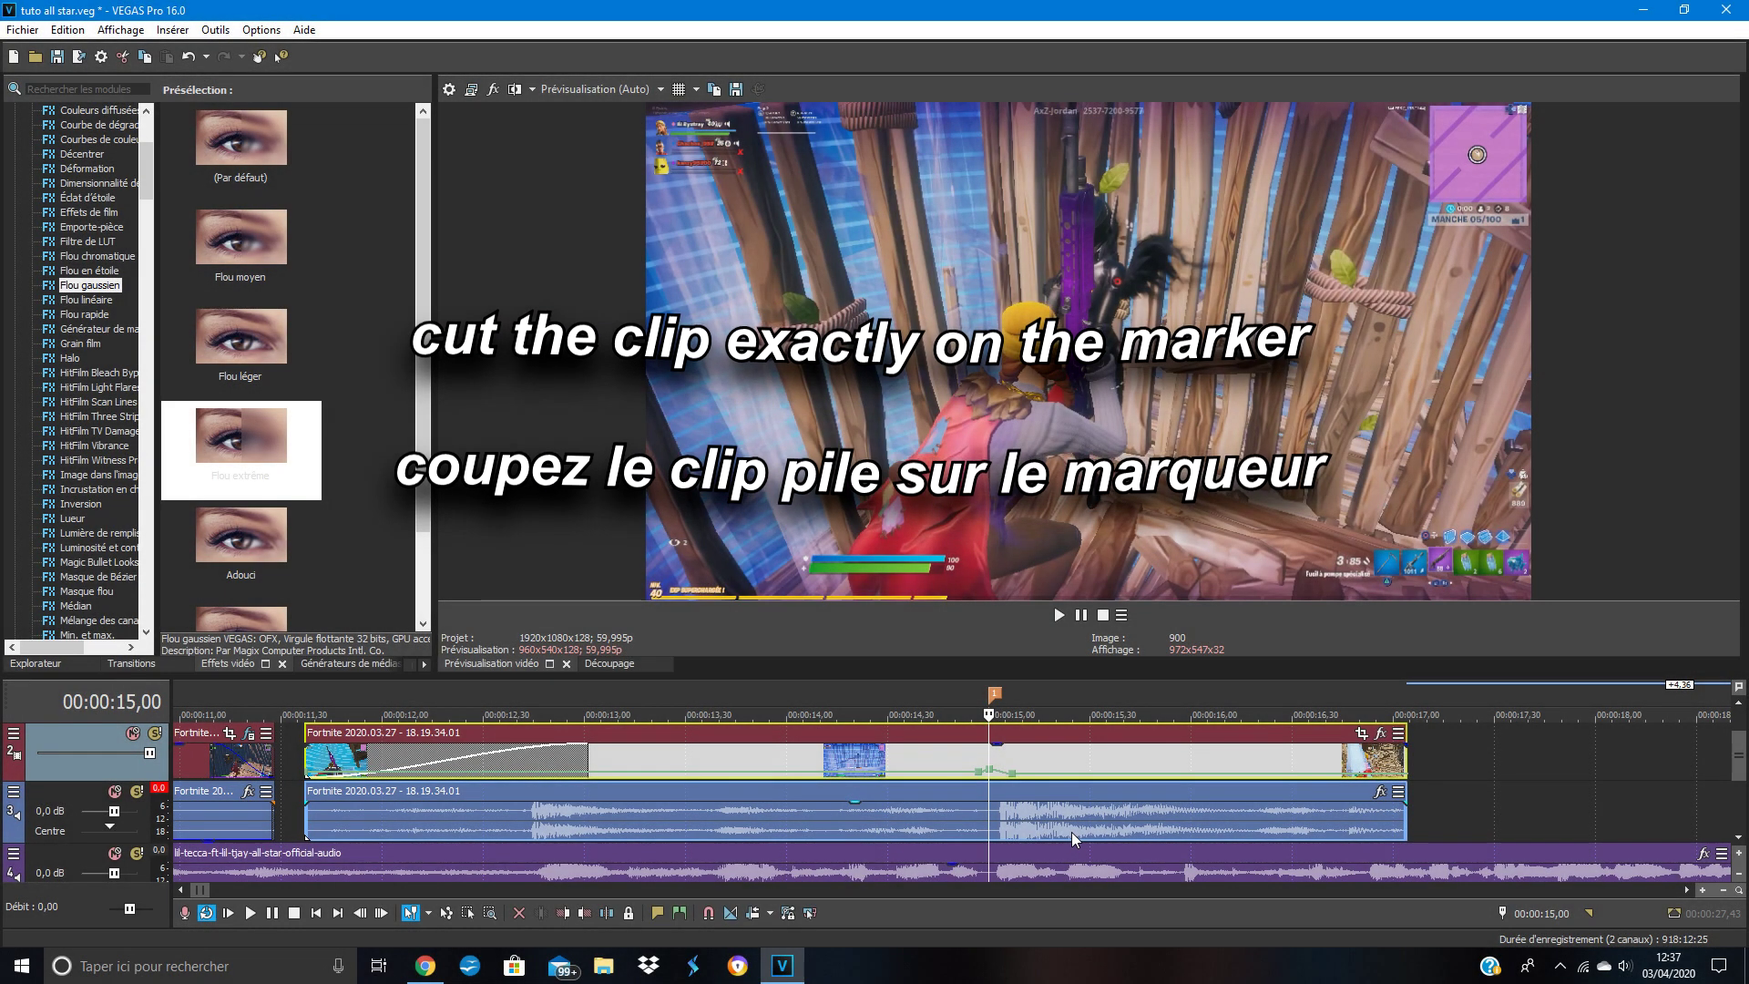
Step: Split the gameplay clip on the marker at 00:00:15,00 and add the Adouci Gaussian blur to its second part with both ranges animated
key("s")
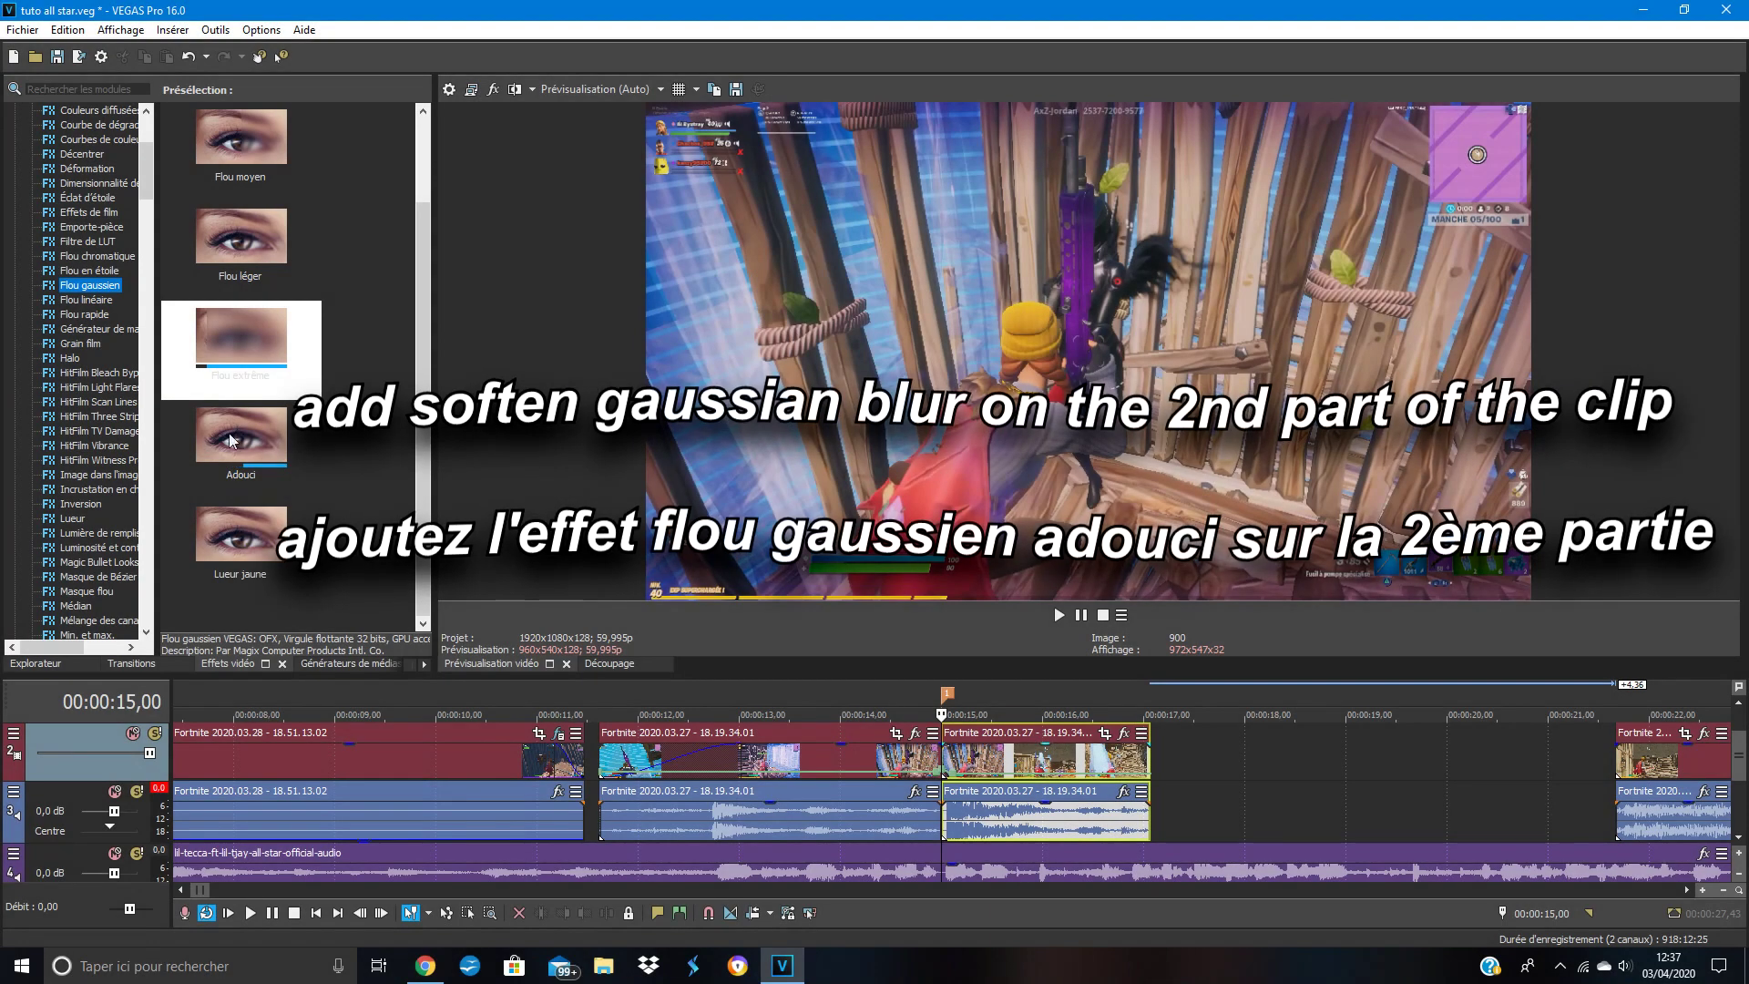
left_click_drag(255, 450, 1044, 745)
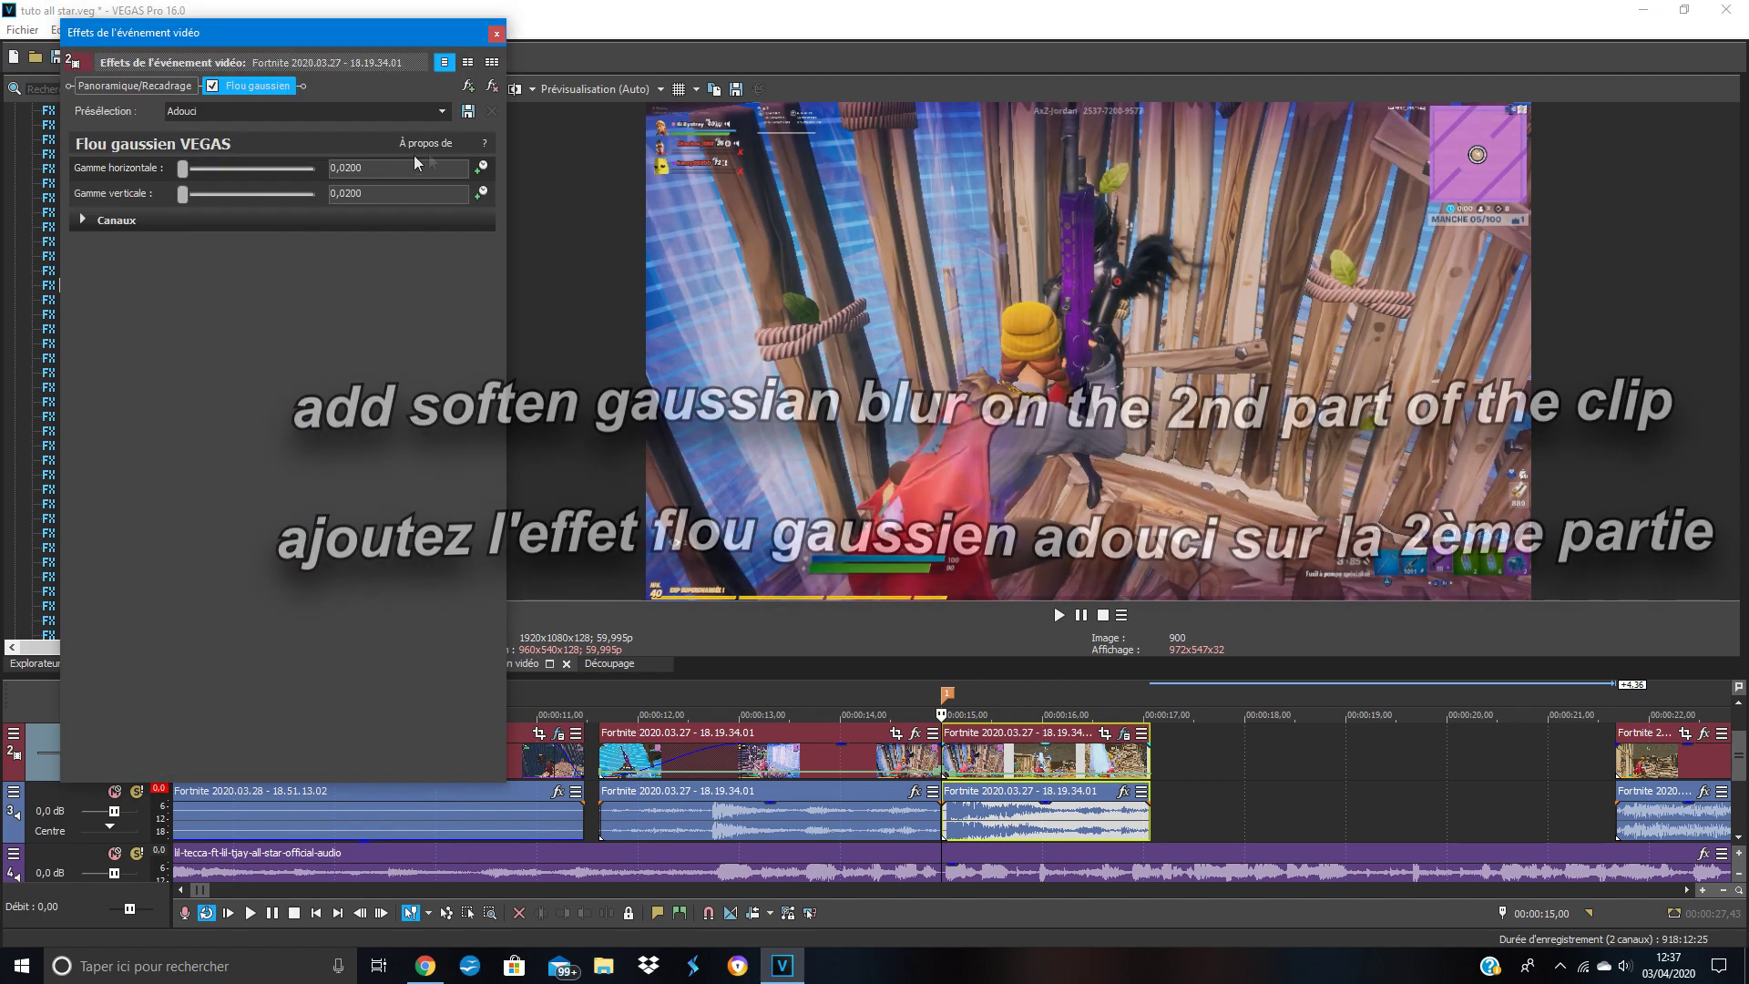
left_click(482, 169)
left_click(482, 193)
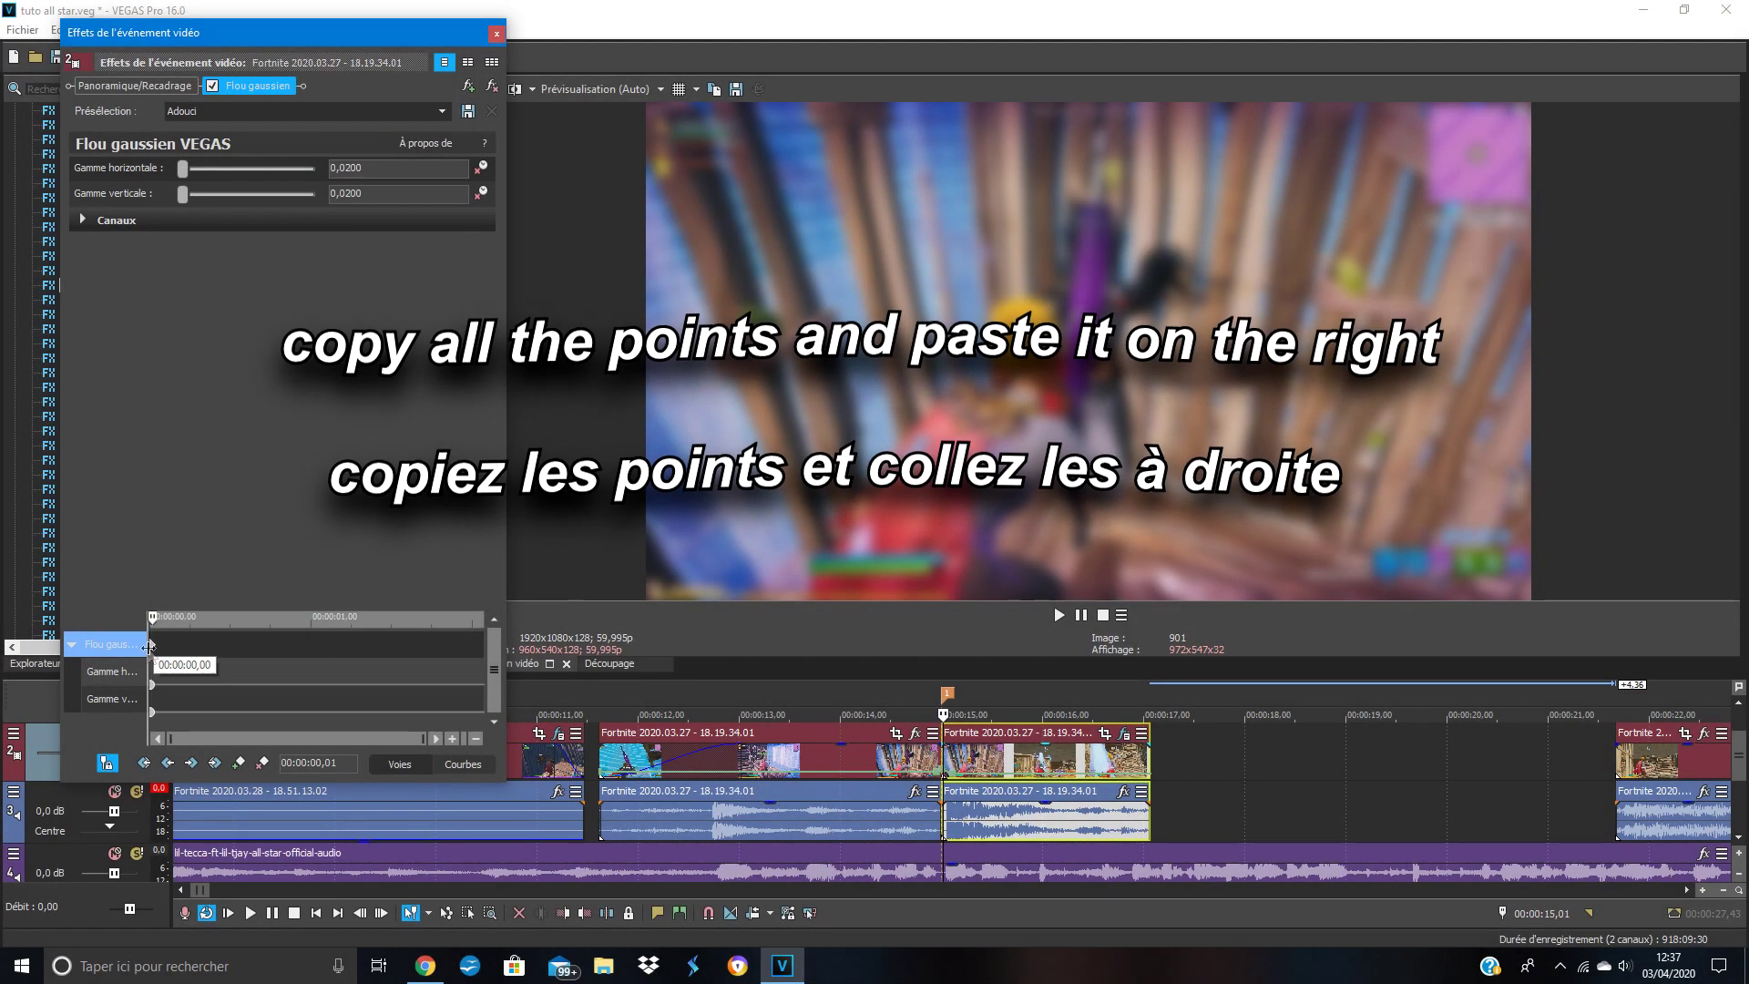
Step: Copy the blur's starting keyframes to 00:00:00,51, set both blur ranges there to 0, and play back the cut
right_click(149, 645)
left_click(195, 702)
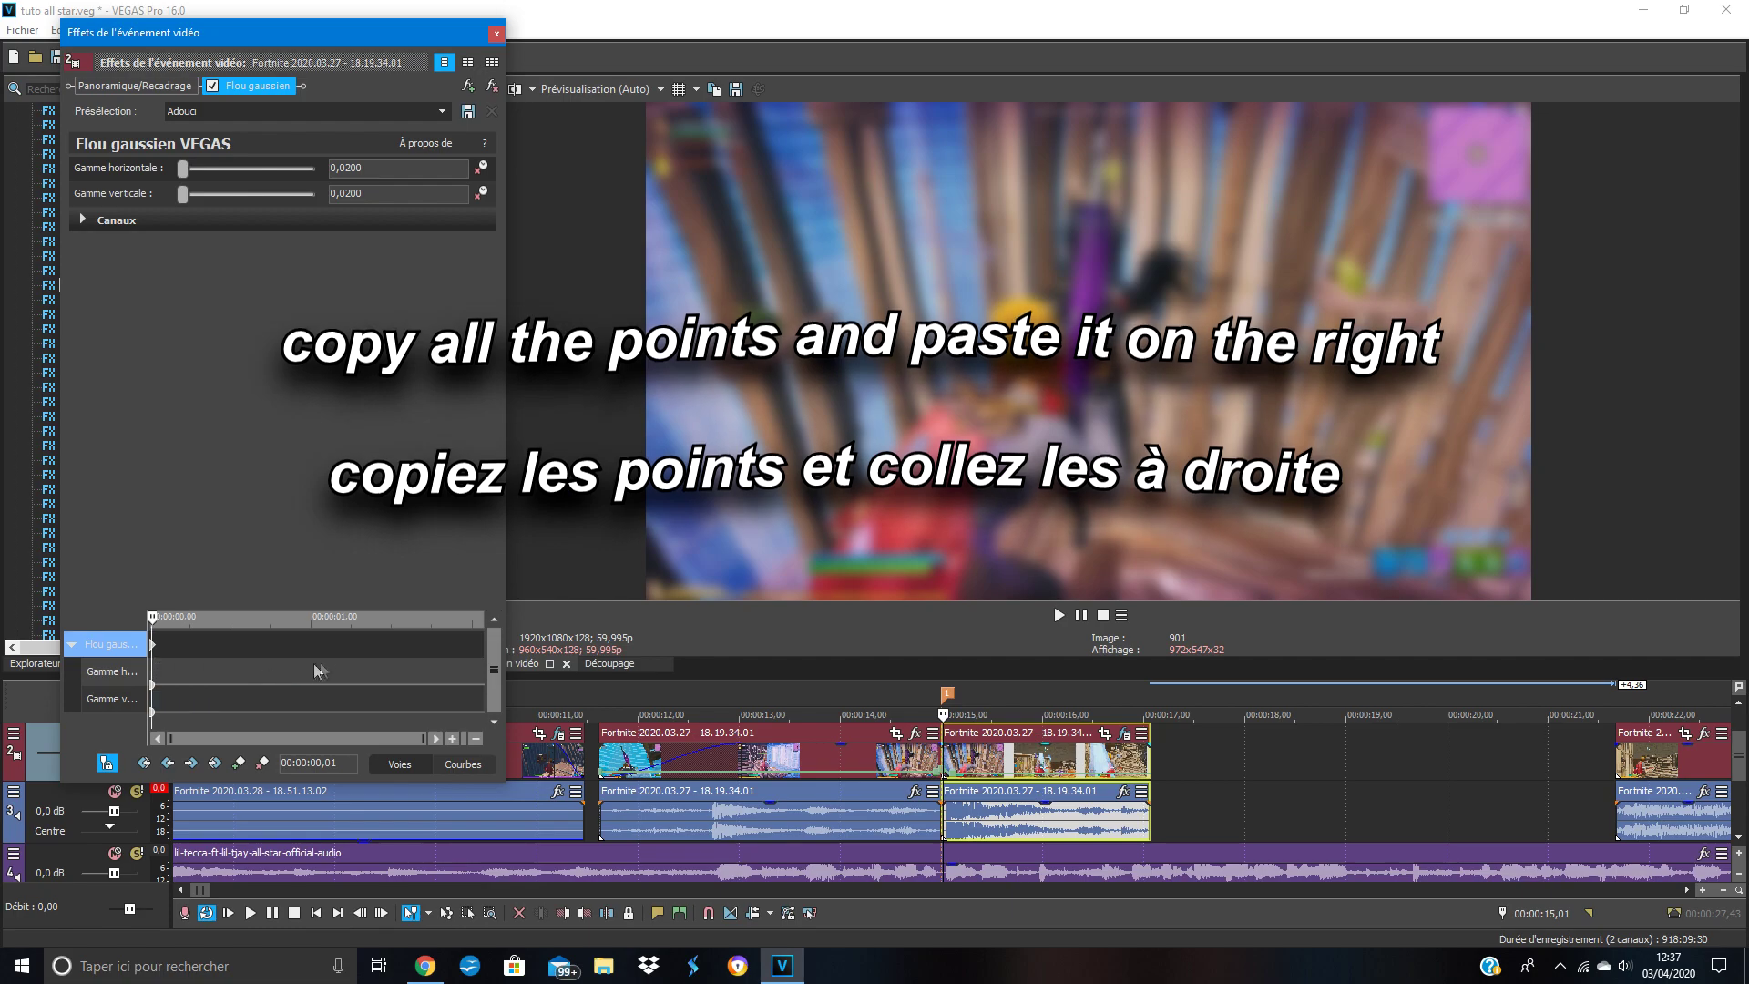
right_click(314, 652)
left_click(359, 723)
left_click(303, 648)
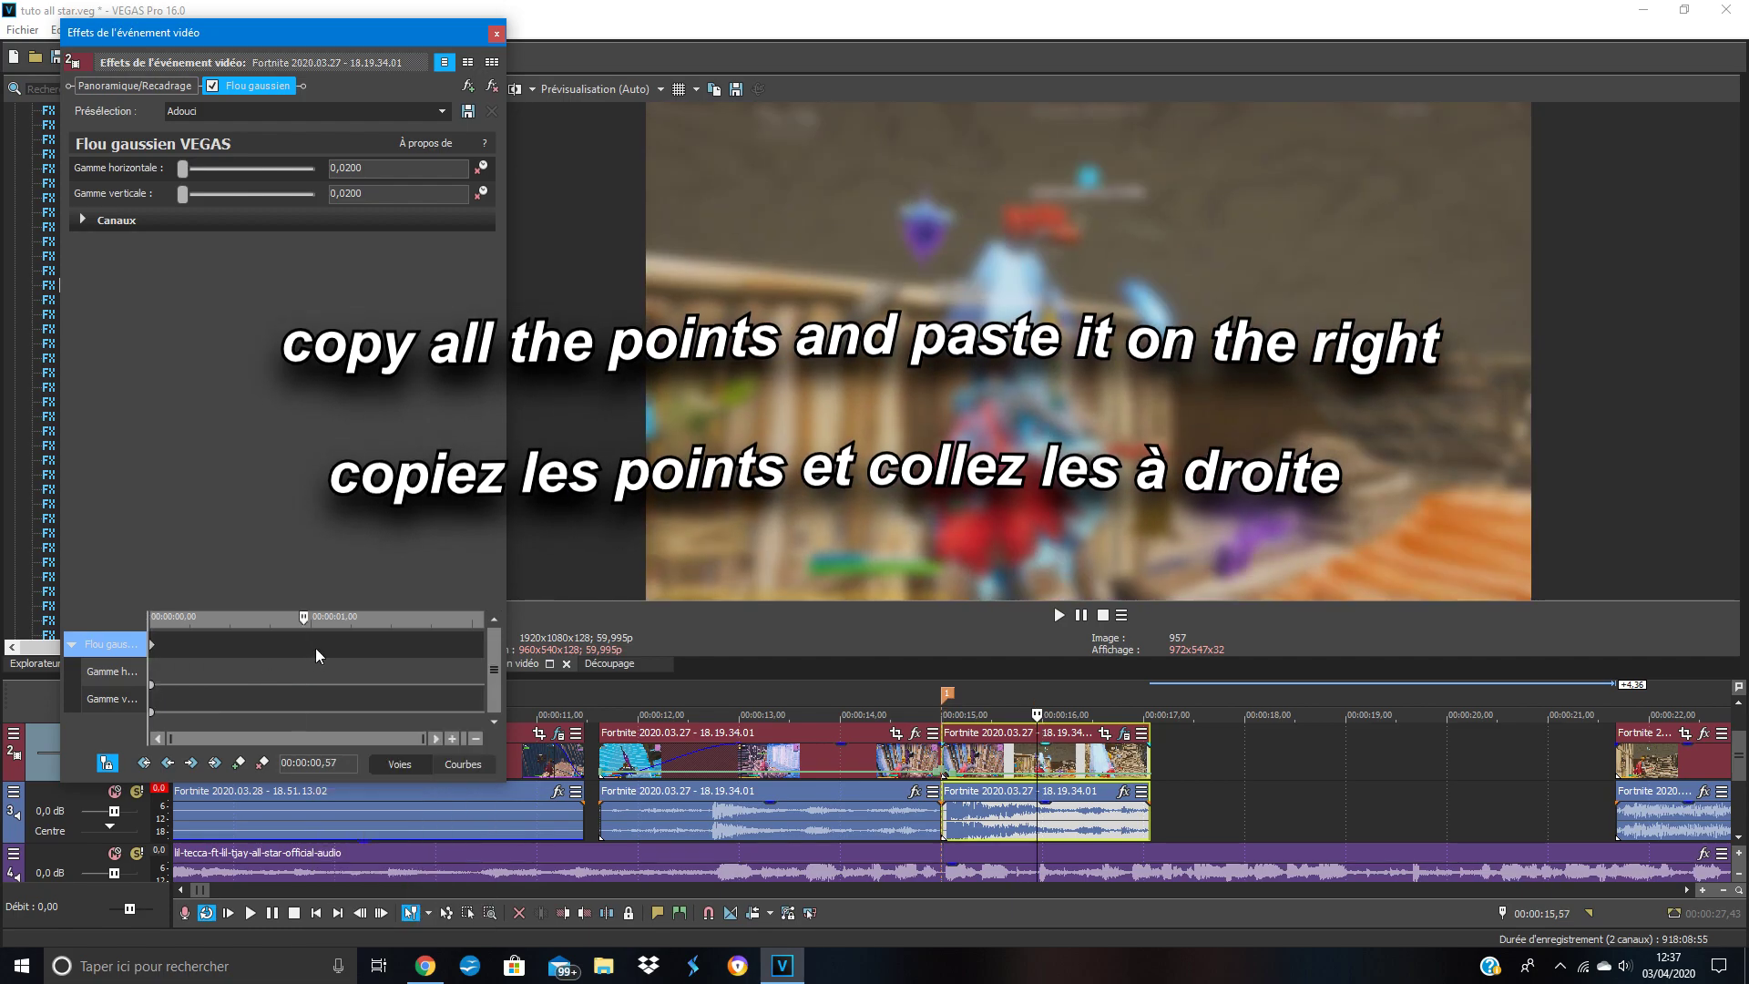
left_click(286, 645)
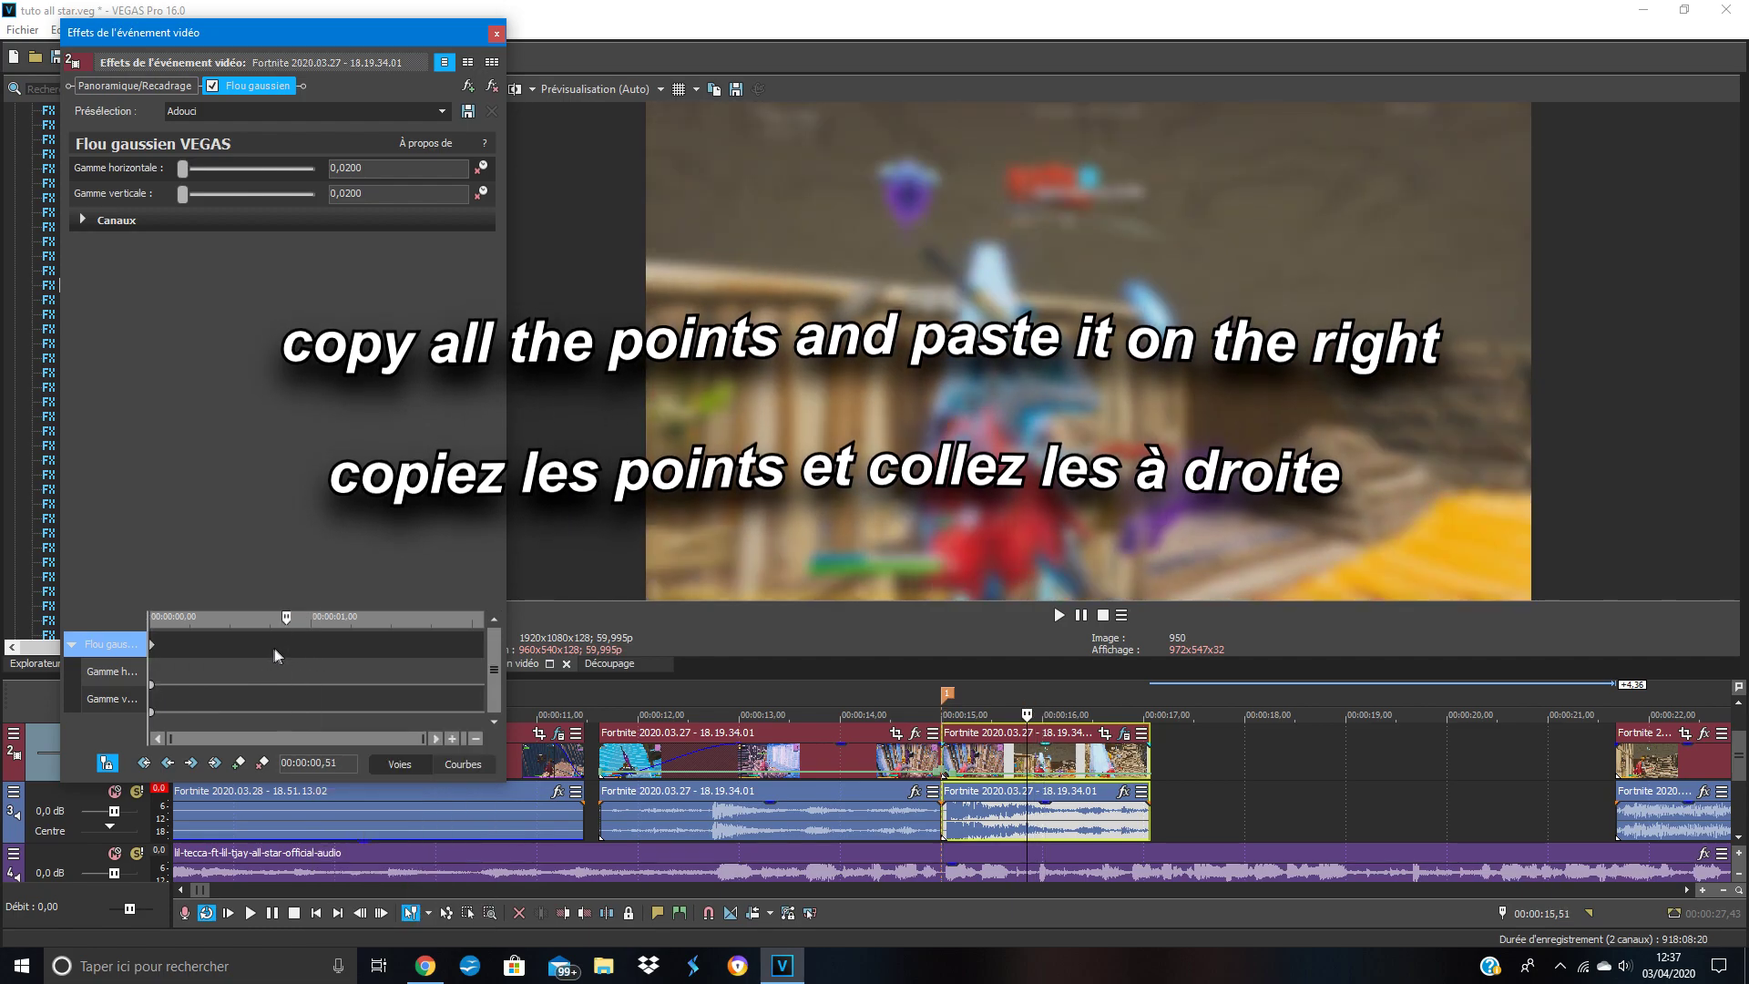
key("ctrl+v")
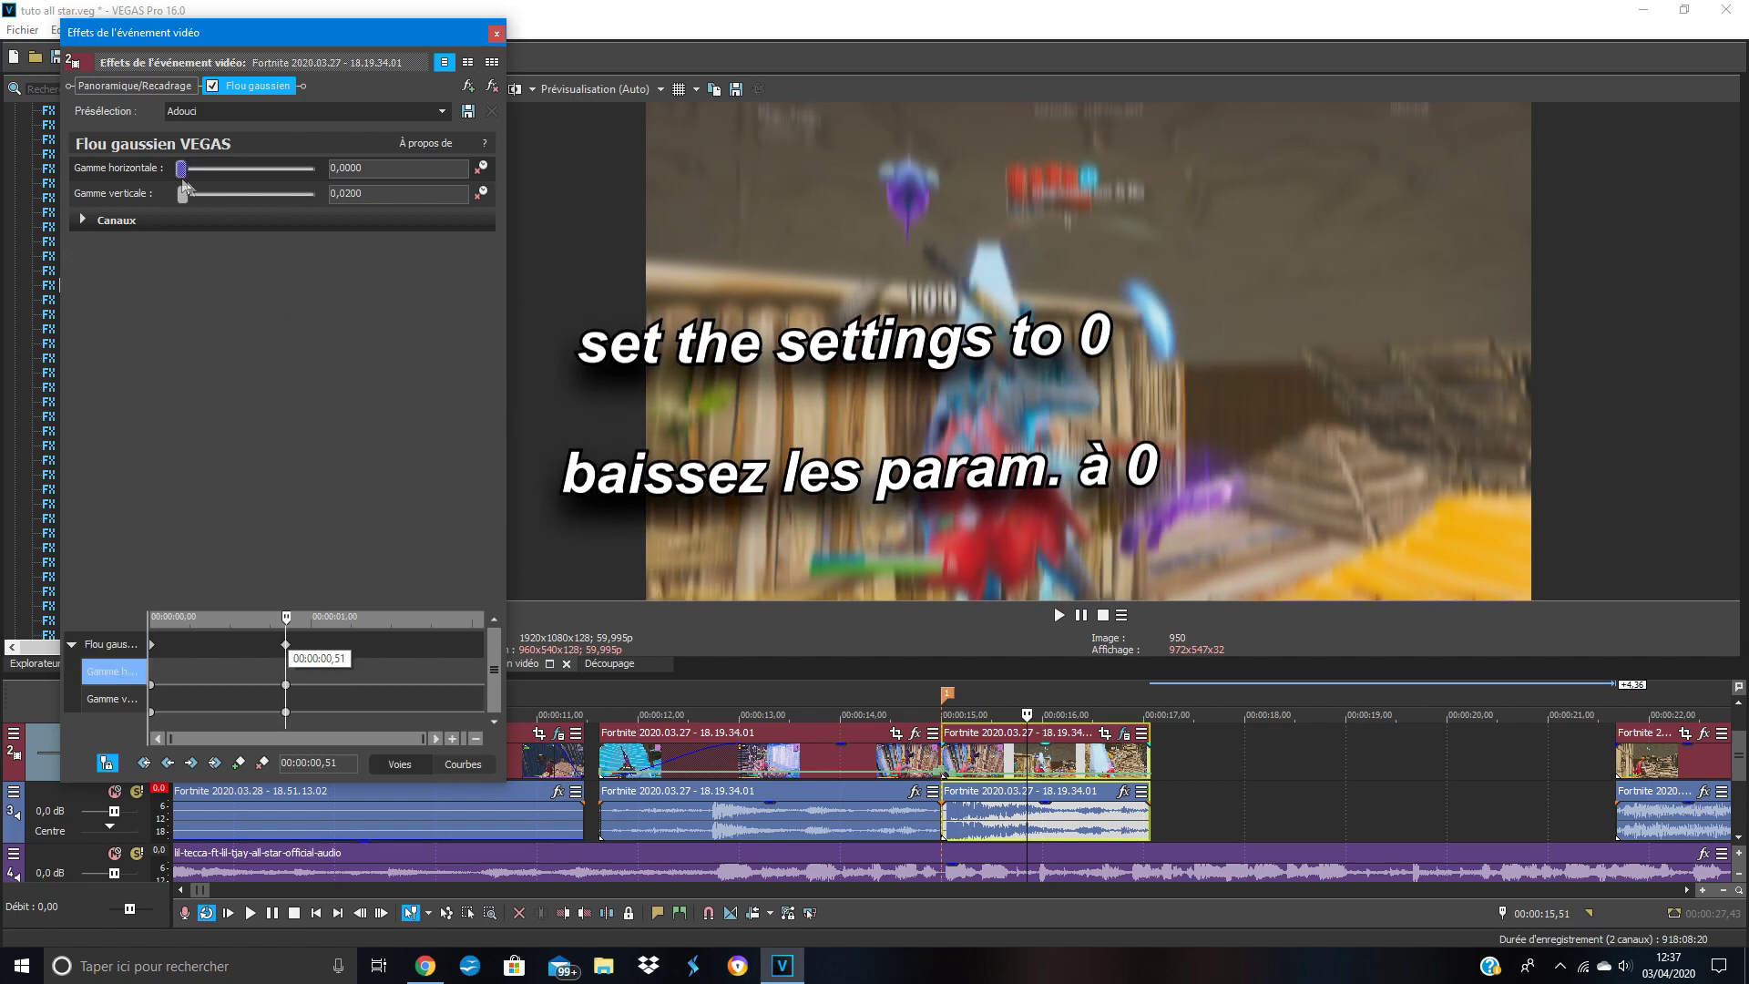
left_click(494, 35)
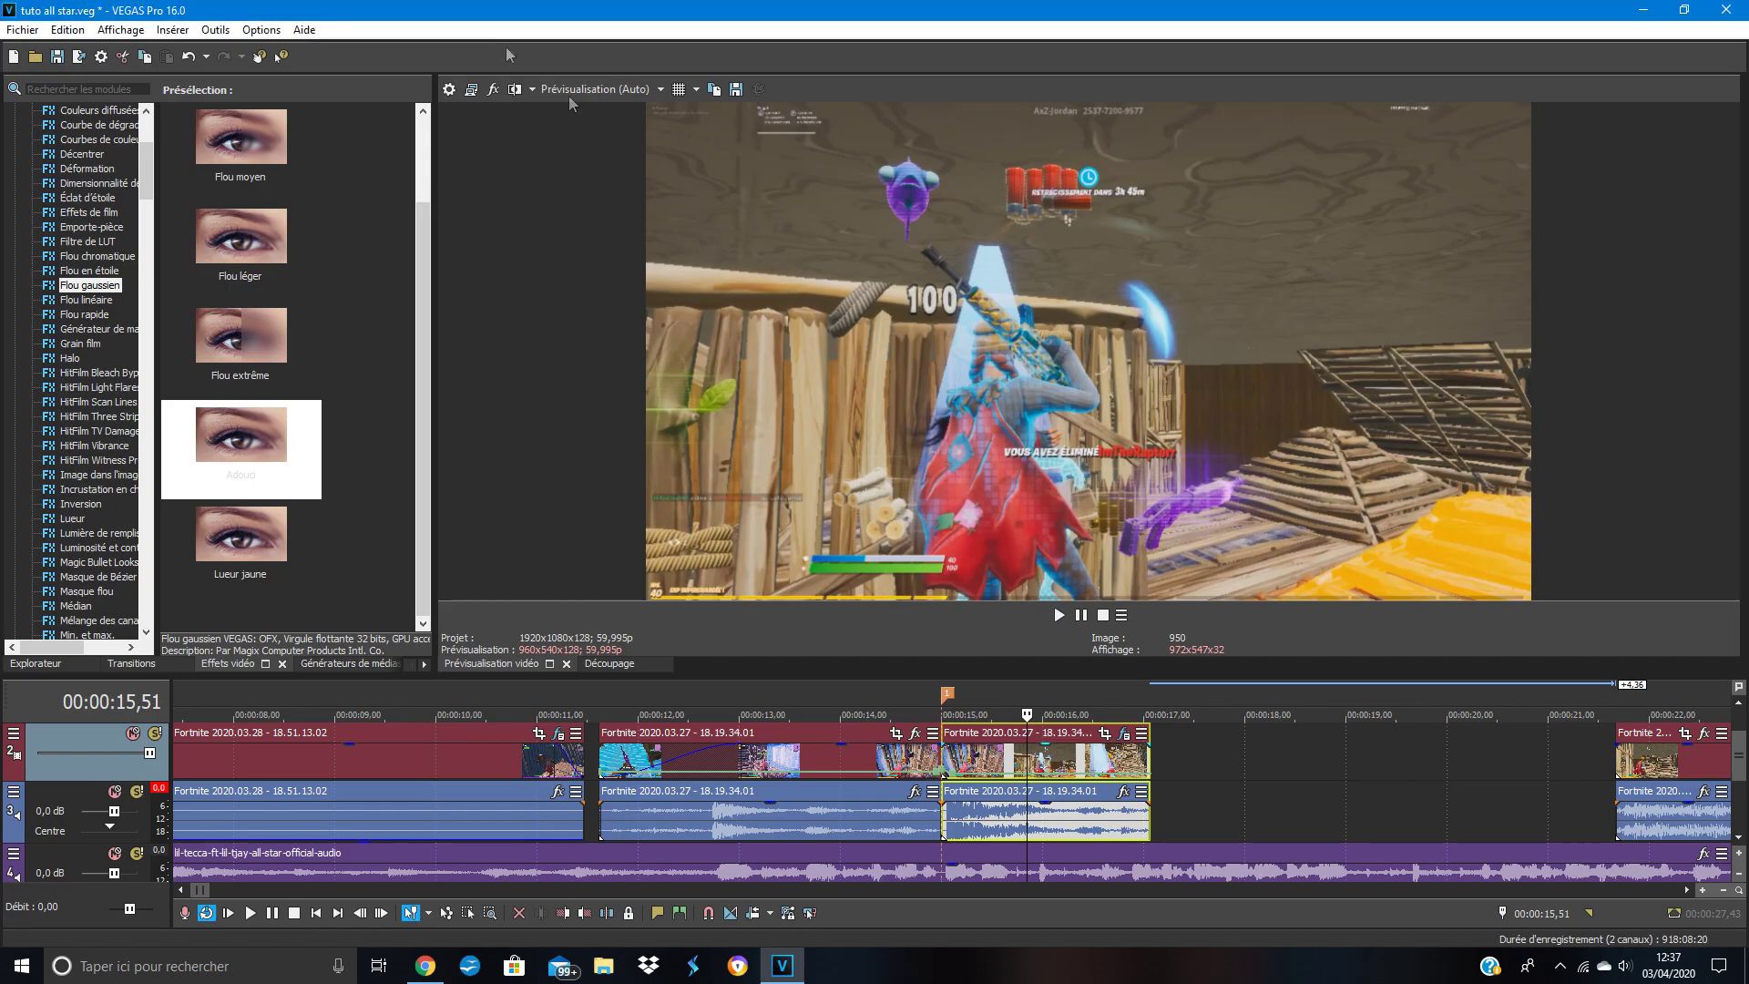
left_click(869, 692)
key("space")
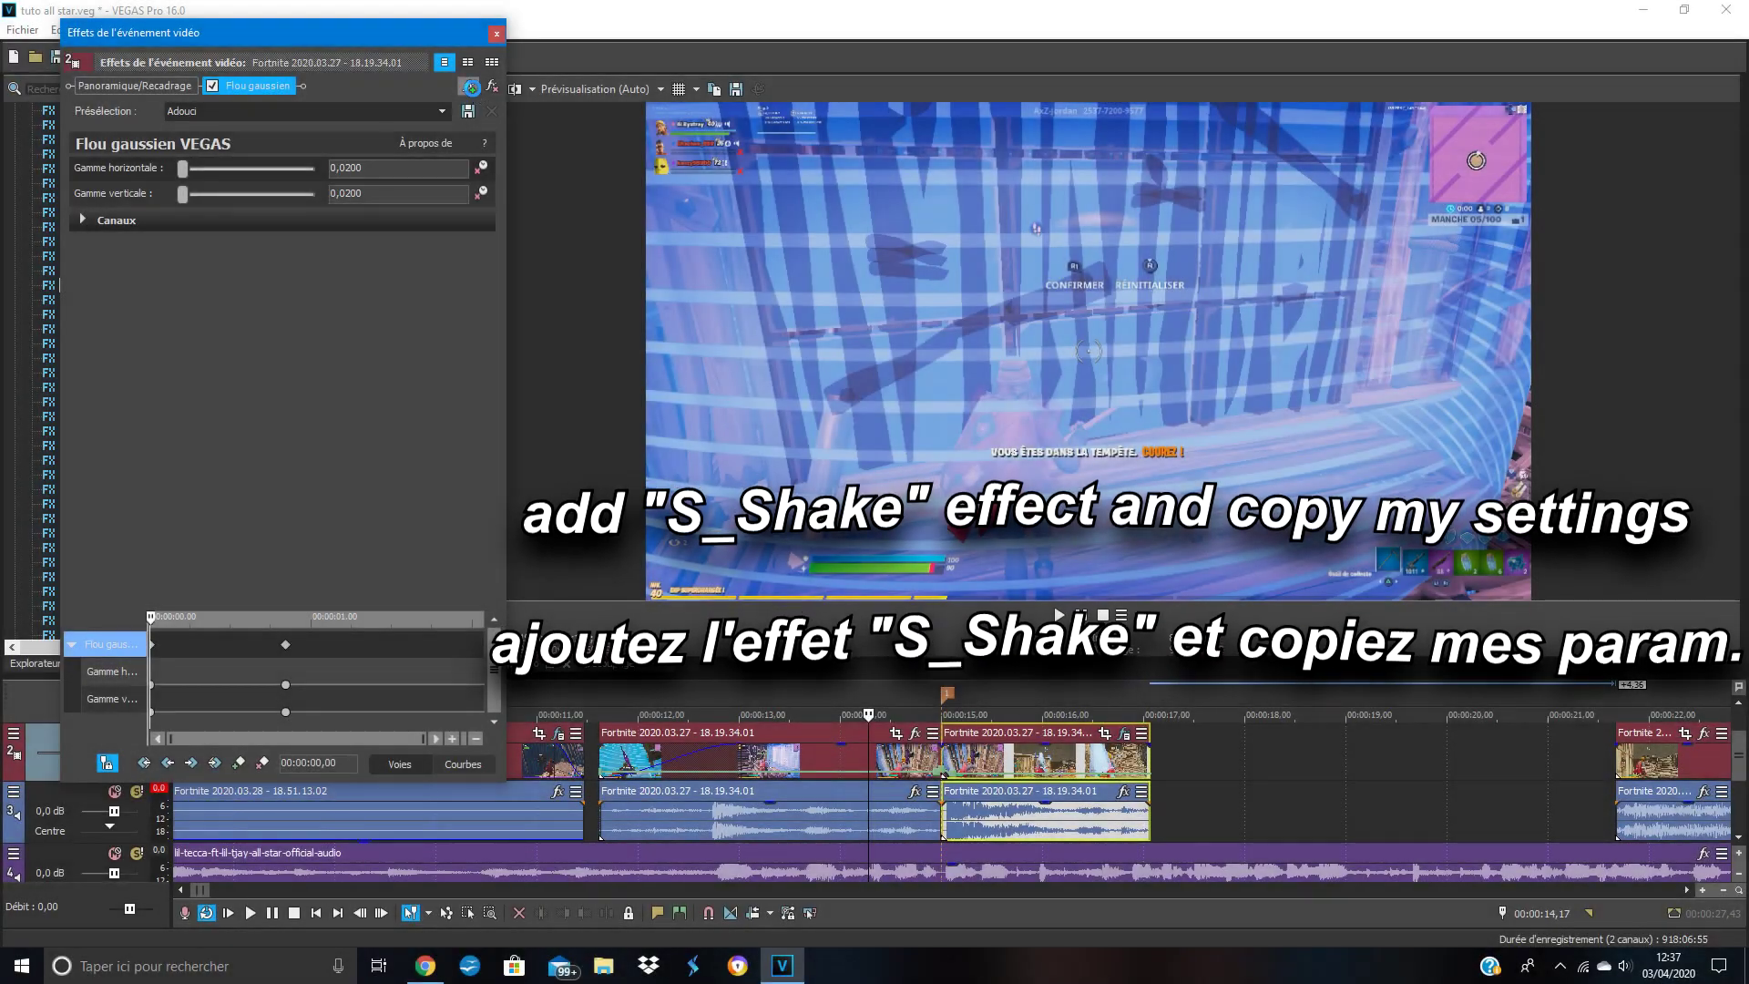
Step: Add the S_Shake effect to the second part of the clip and apply the preset "like numby :)"
left_click(468, 86)
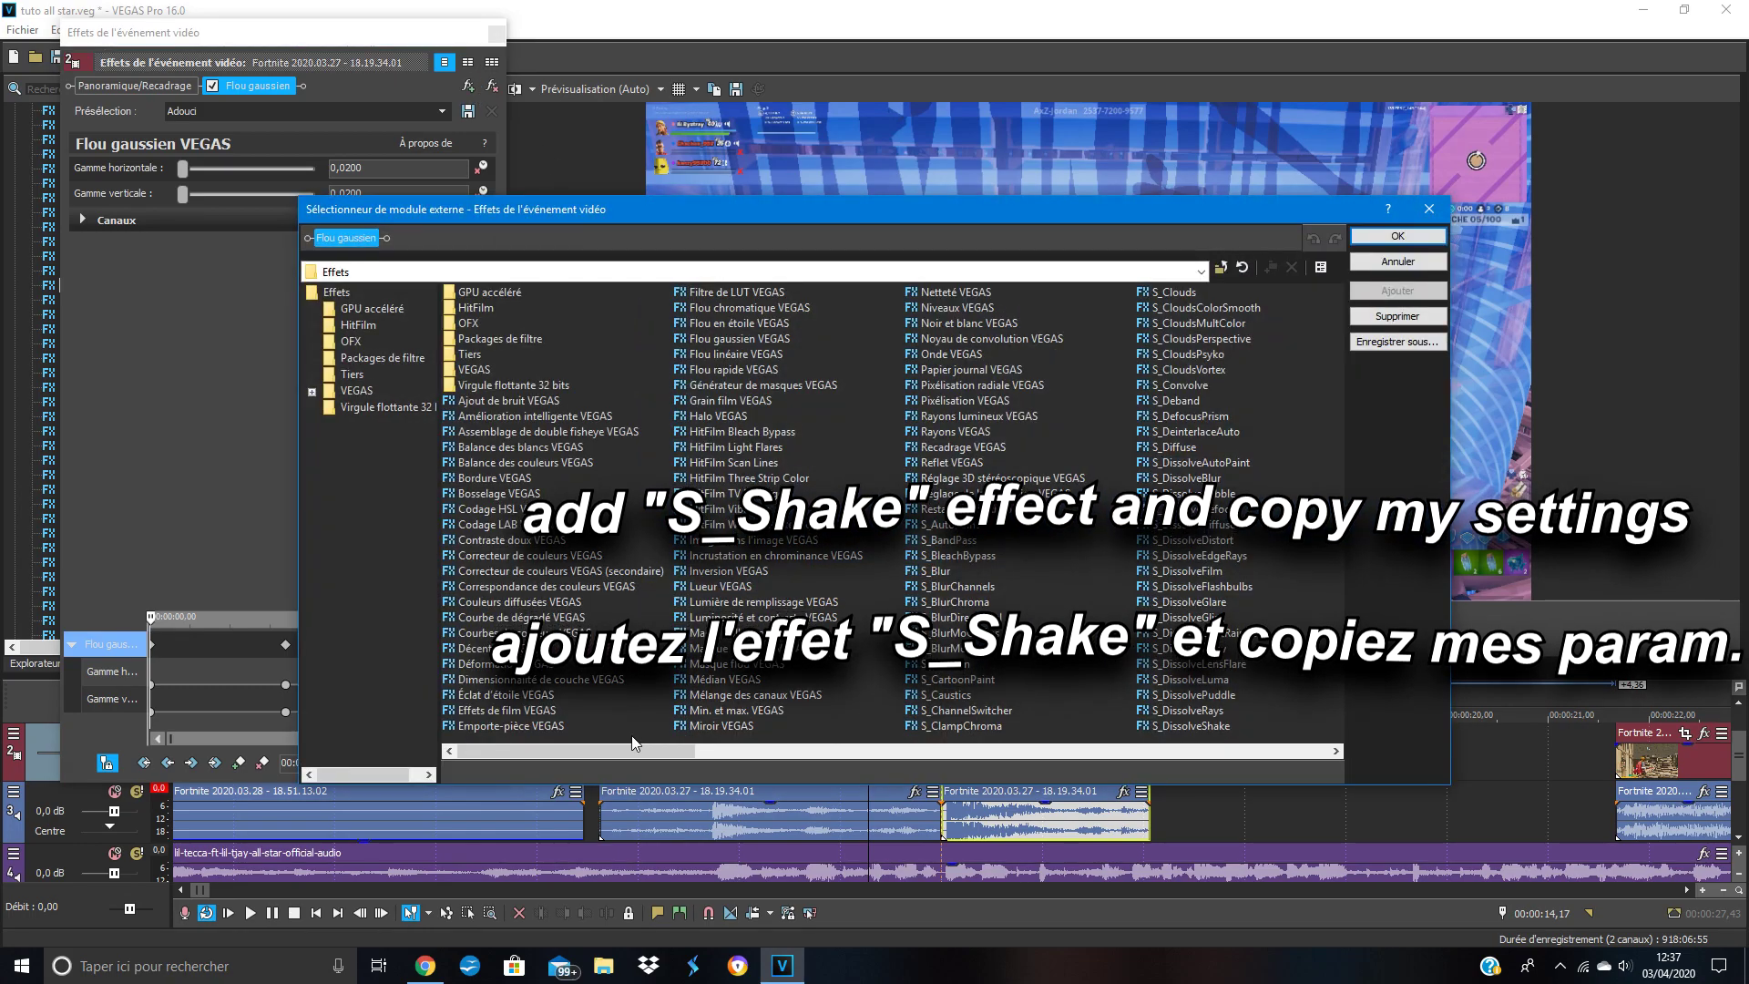
left_click_drag(623, 751, 991, 763)
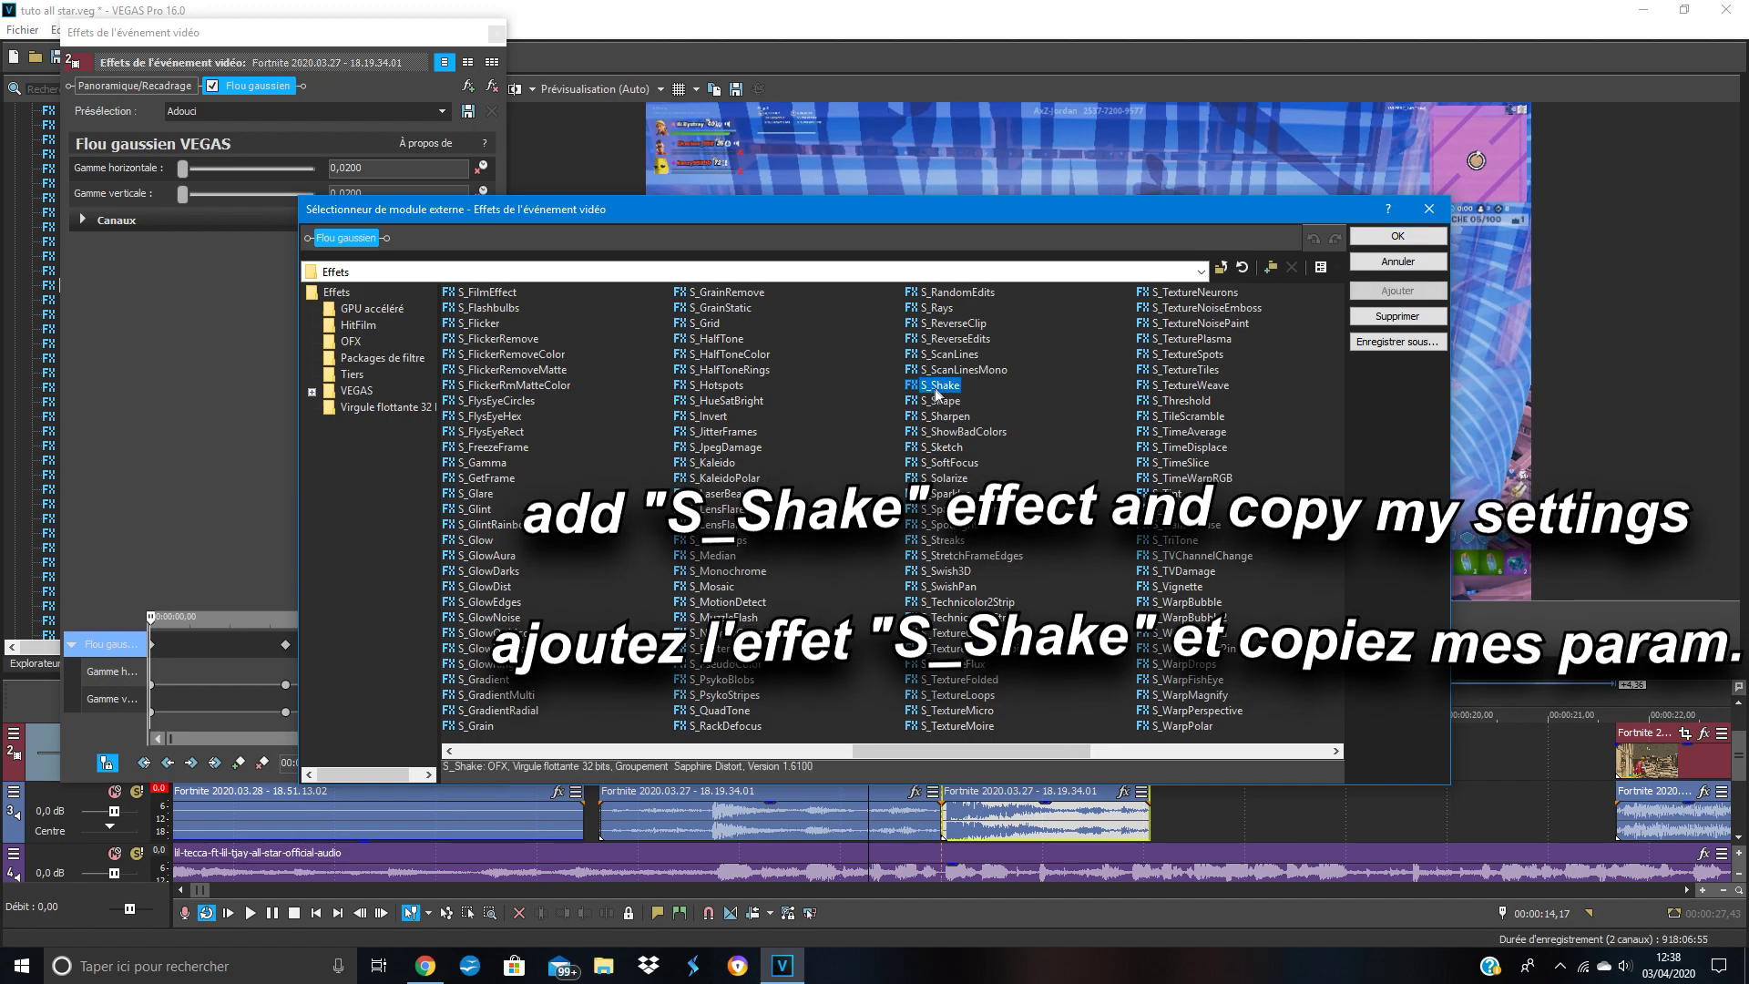
left_click(1398, 238)
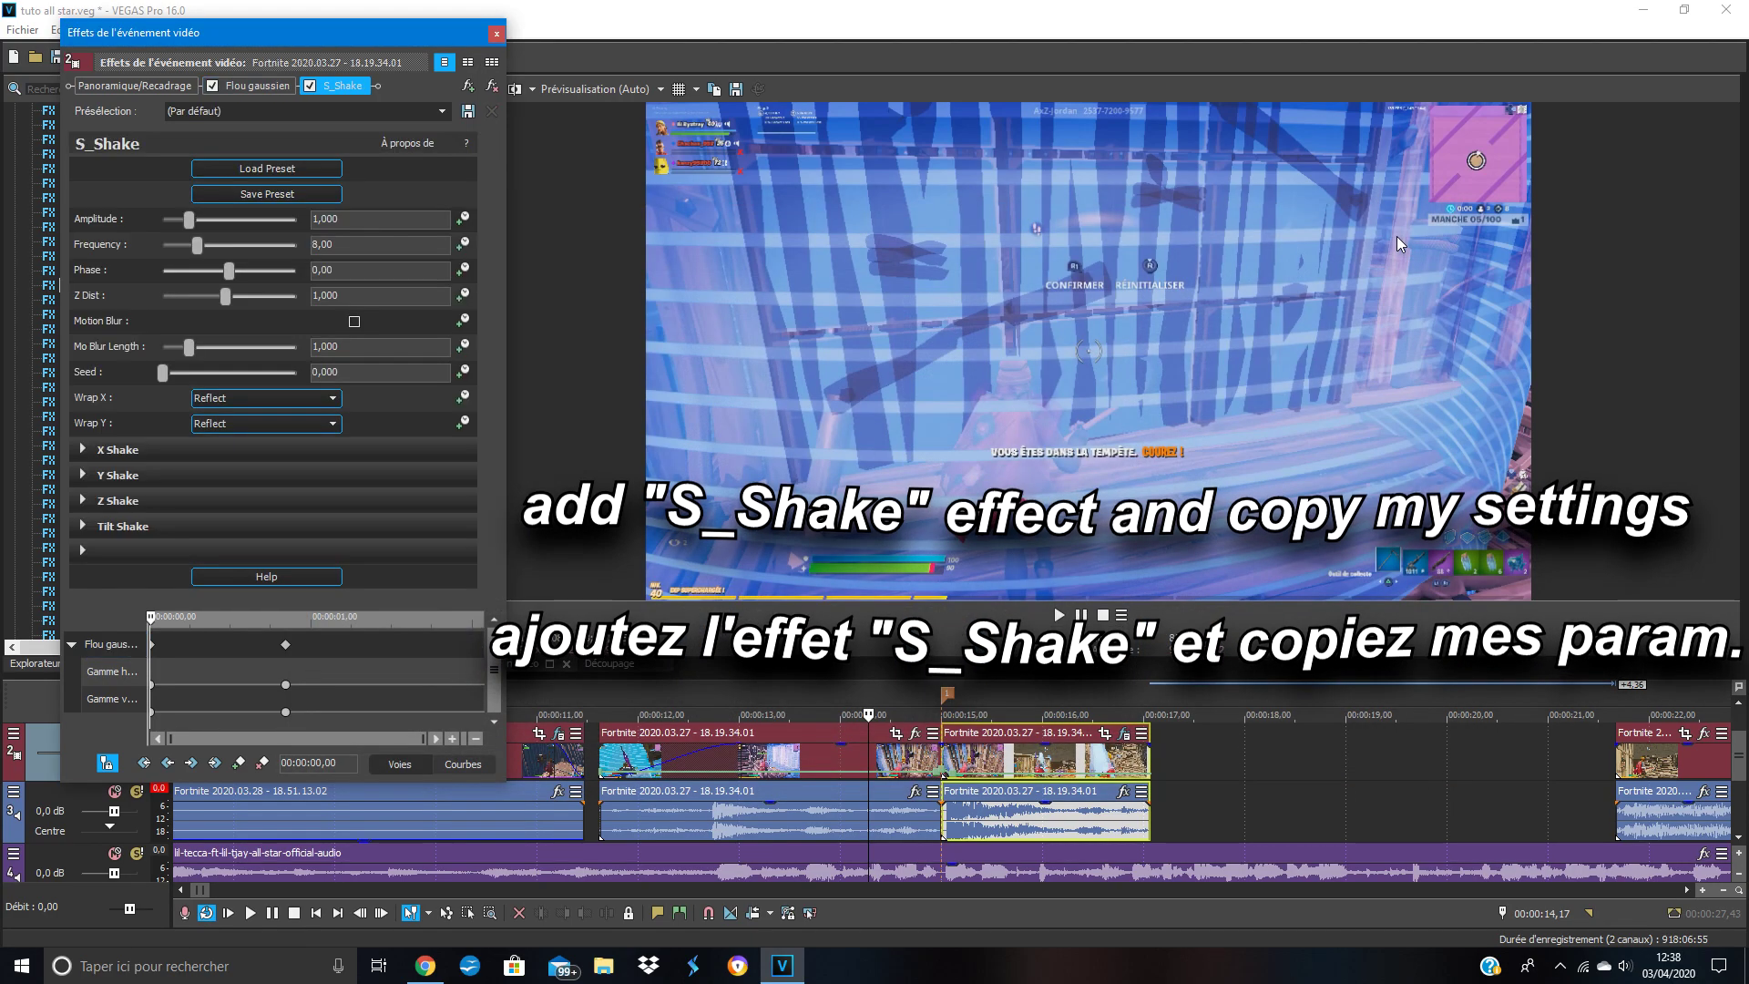
left_click(443, 112)
left_click(353, 165)
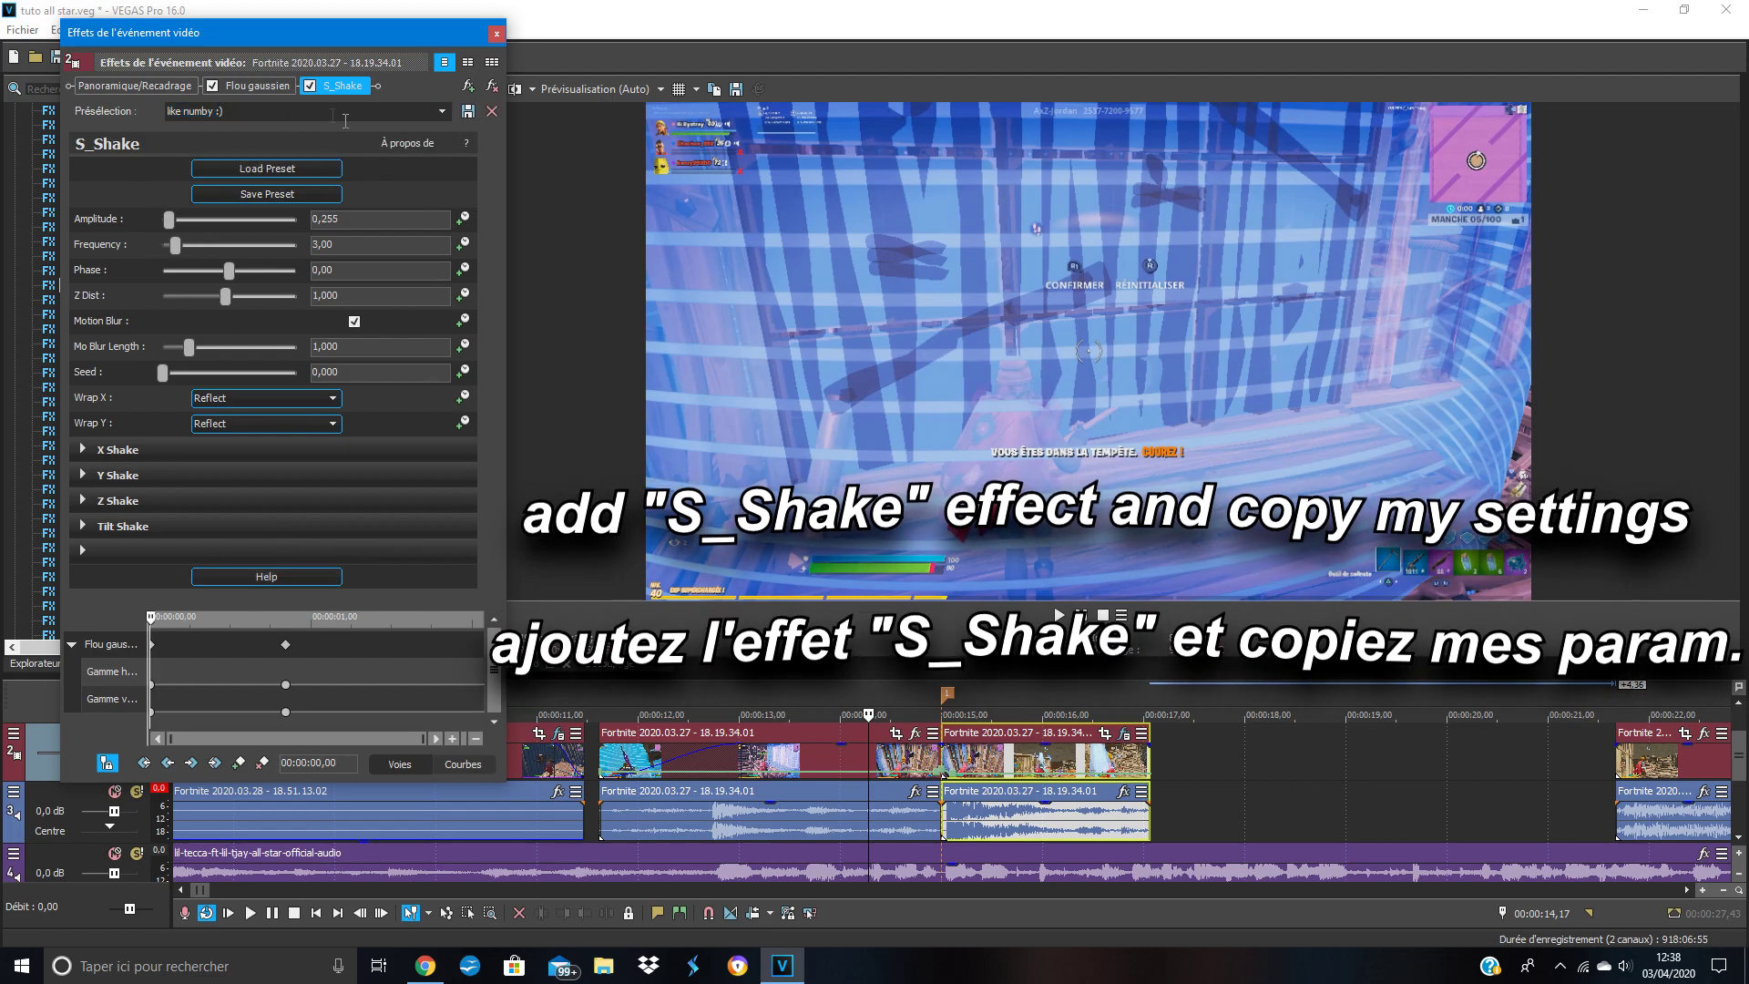
Step: Expand the X Shake and Y Shake groups of the S_Shake effect and review its settings
left_click(83, 449)
scroll(214, 475, "down", 1)
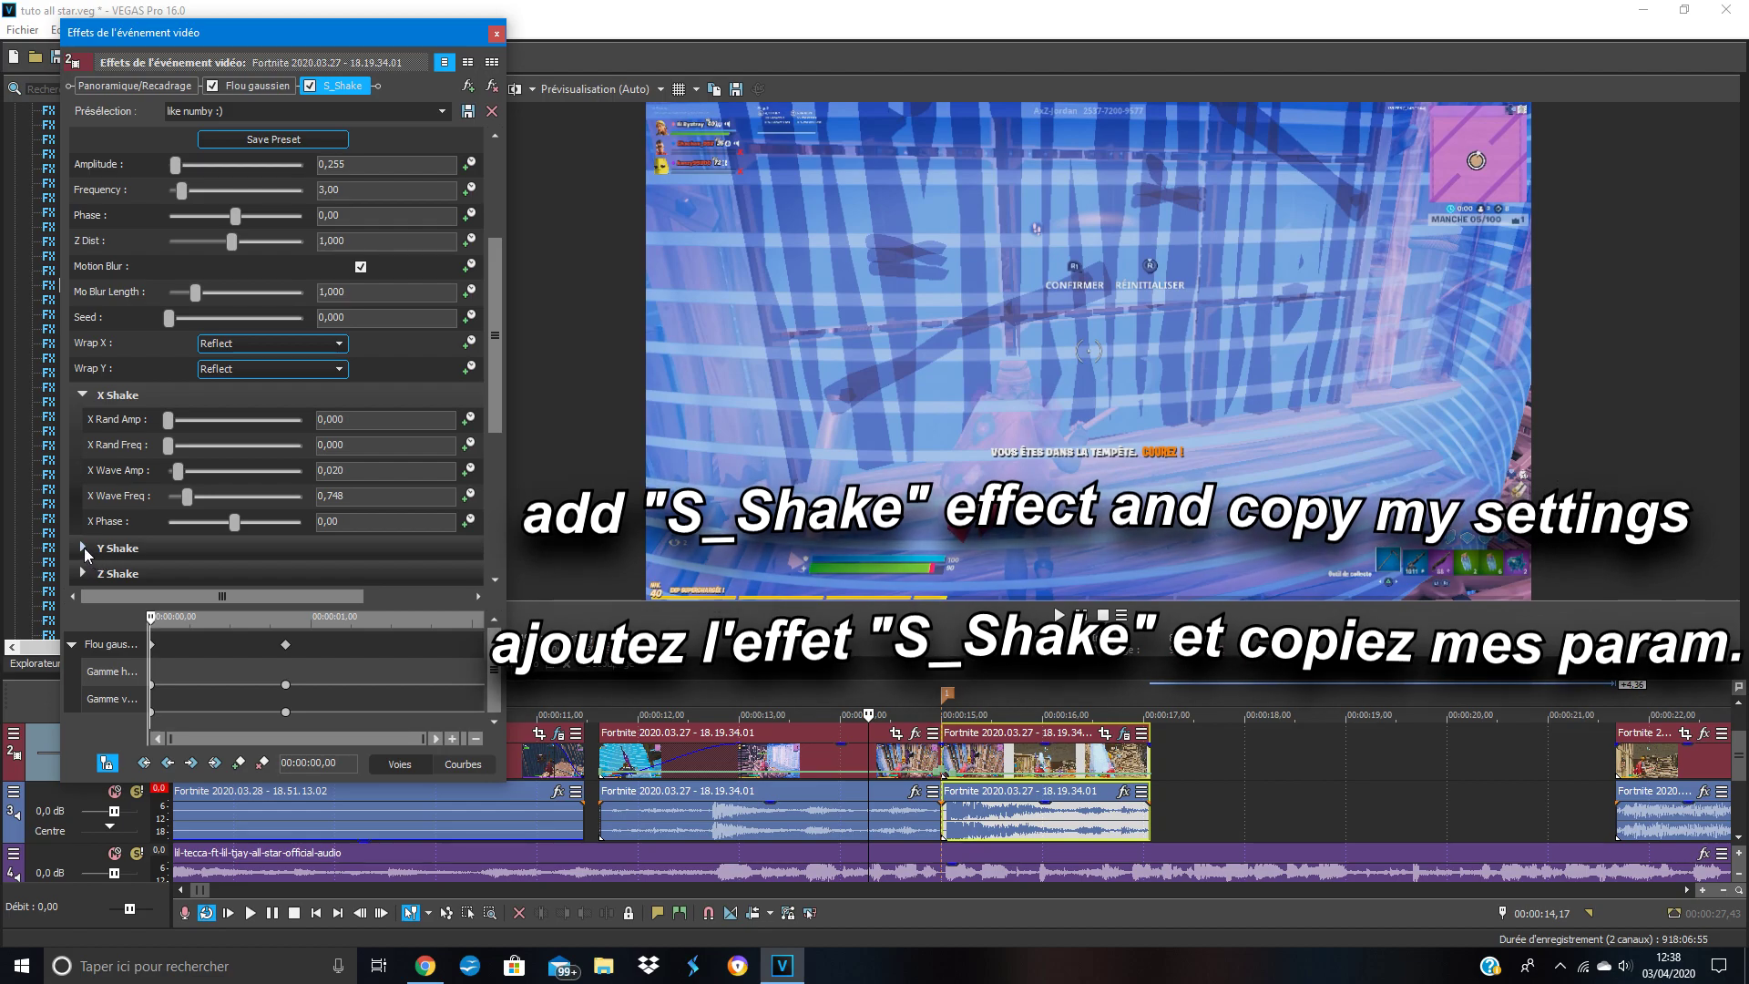
scroll(257, 496, "down", 1)
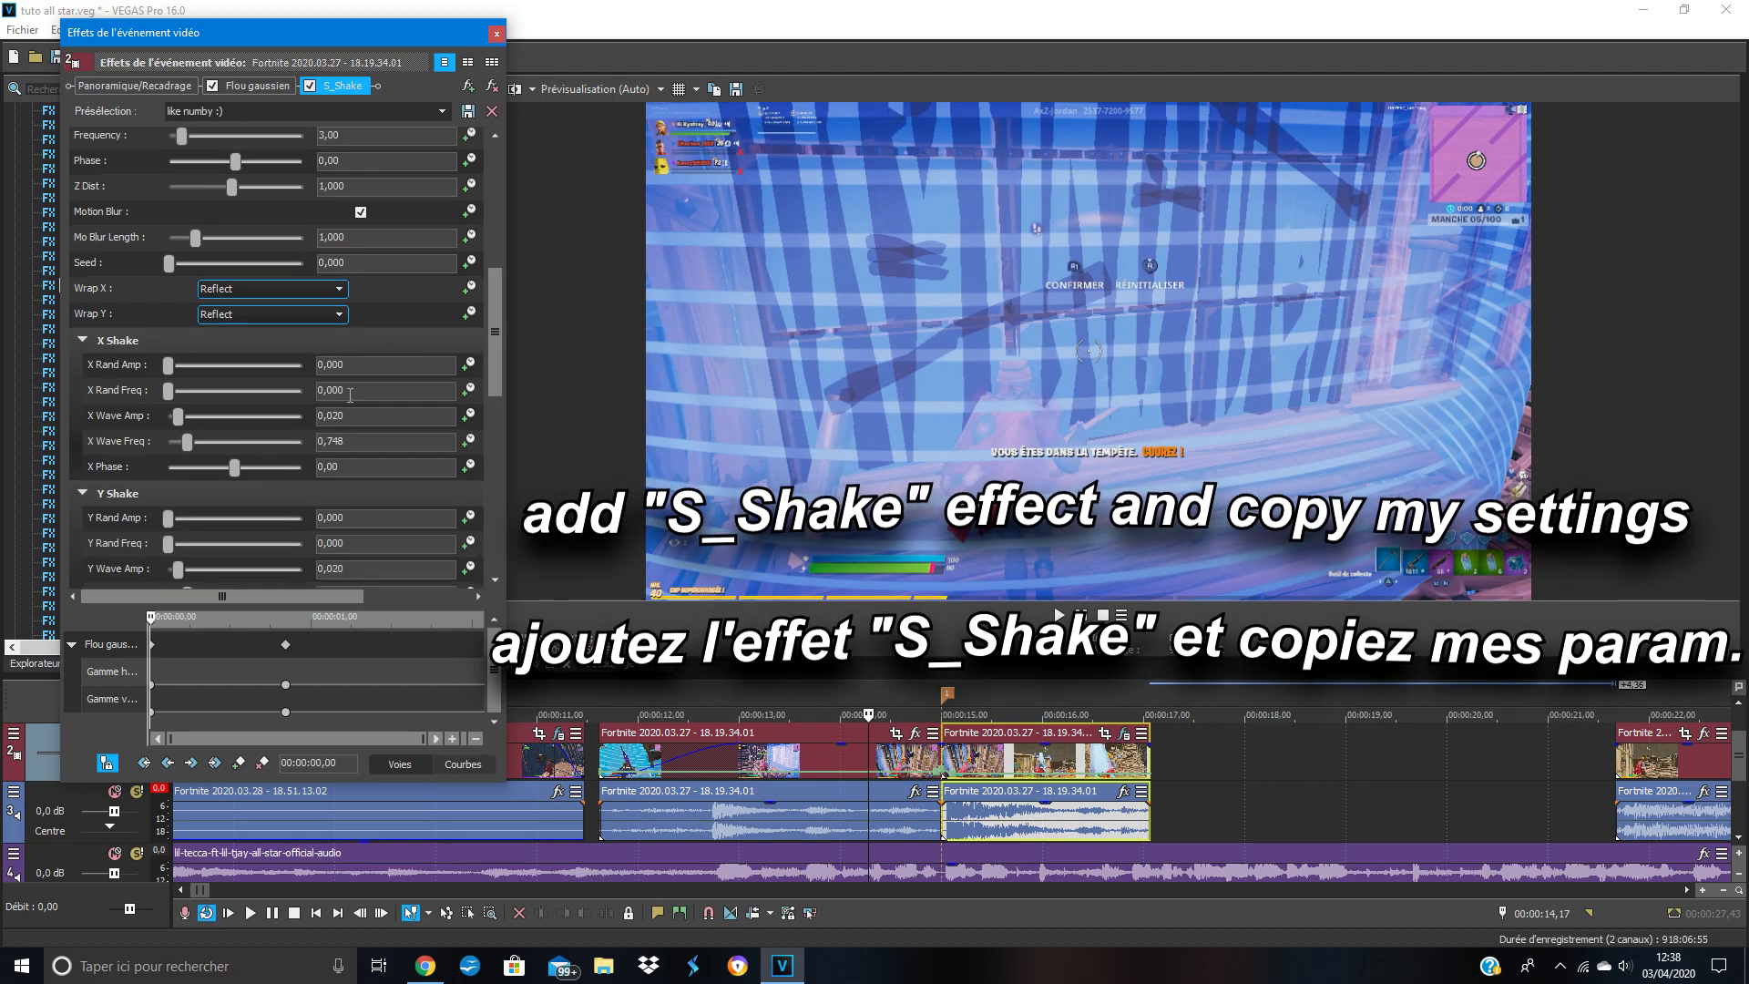
scroll(127, 498, "down", 5)
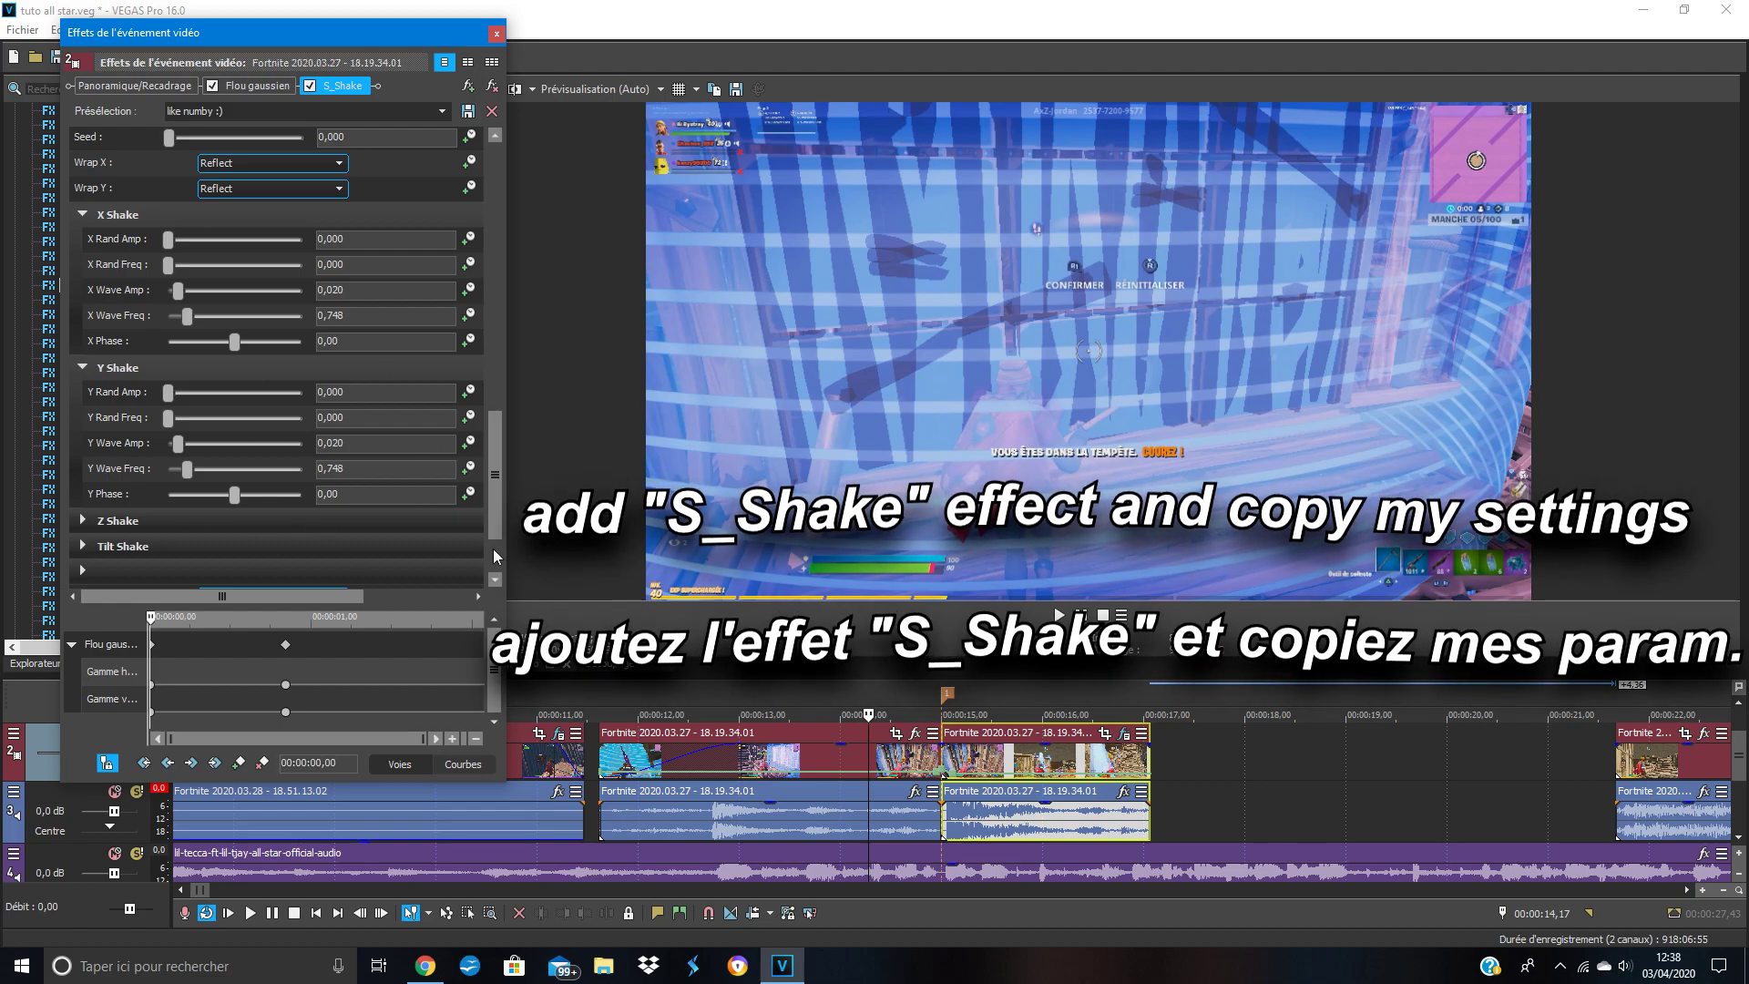
left_click_drag(494, 506, 481, 137)
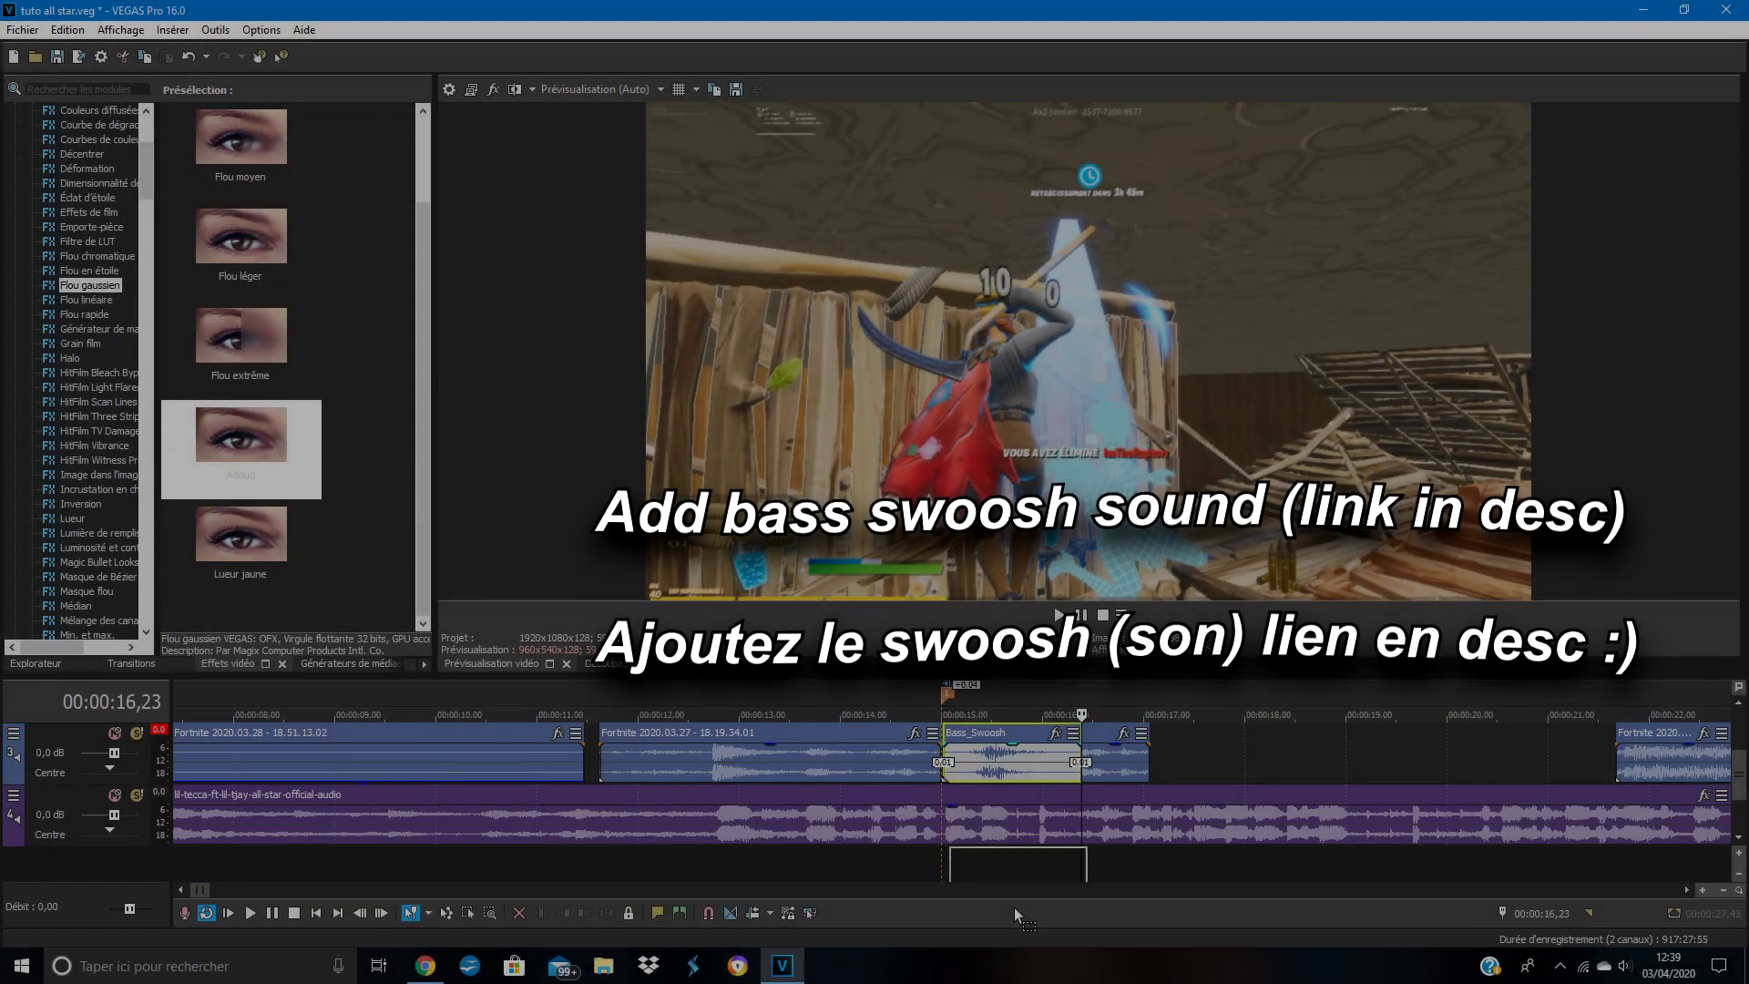
Step: Move the Bass_Swoosh sound onto its own track below the music and align its loudest part with the marker at 00:00:15,00
left_click_drag(1014, 907, 1003, 861)
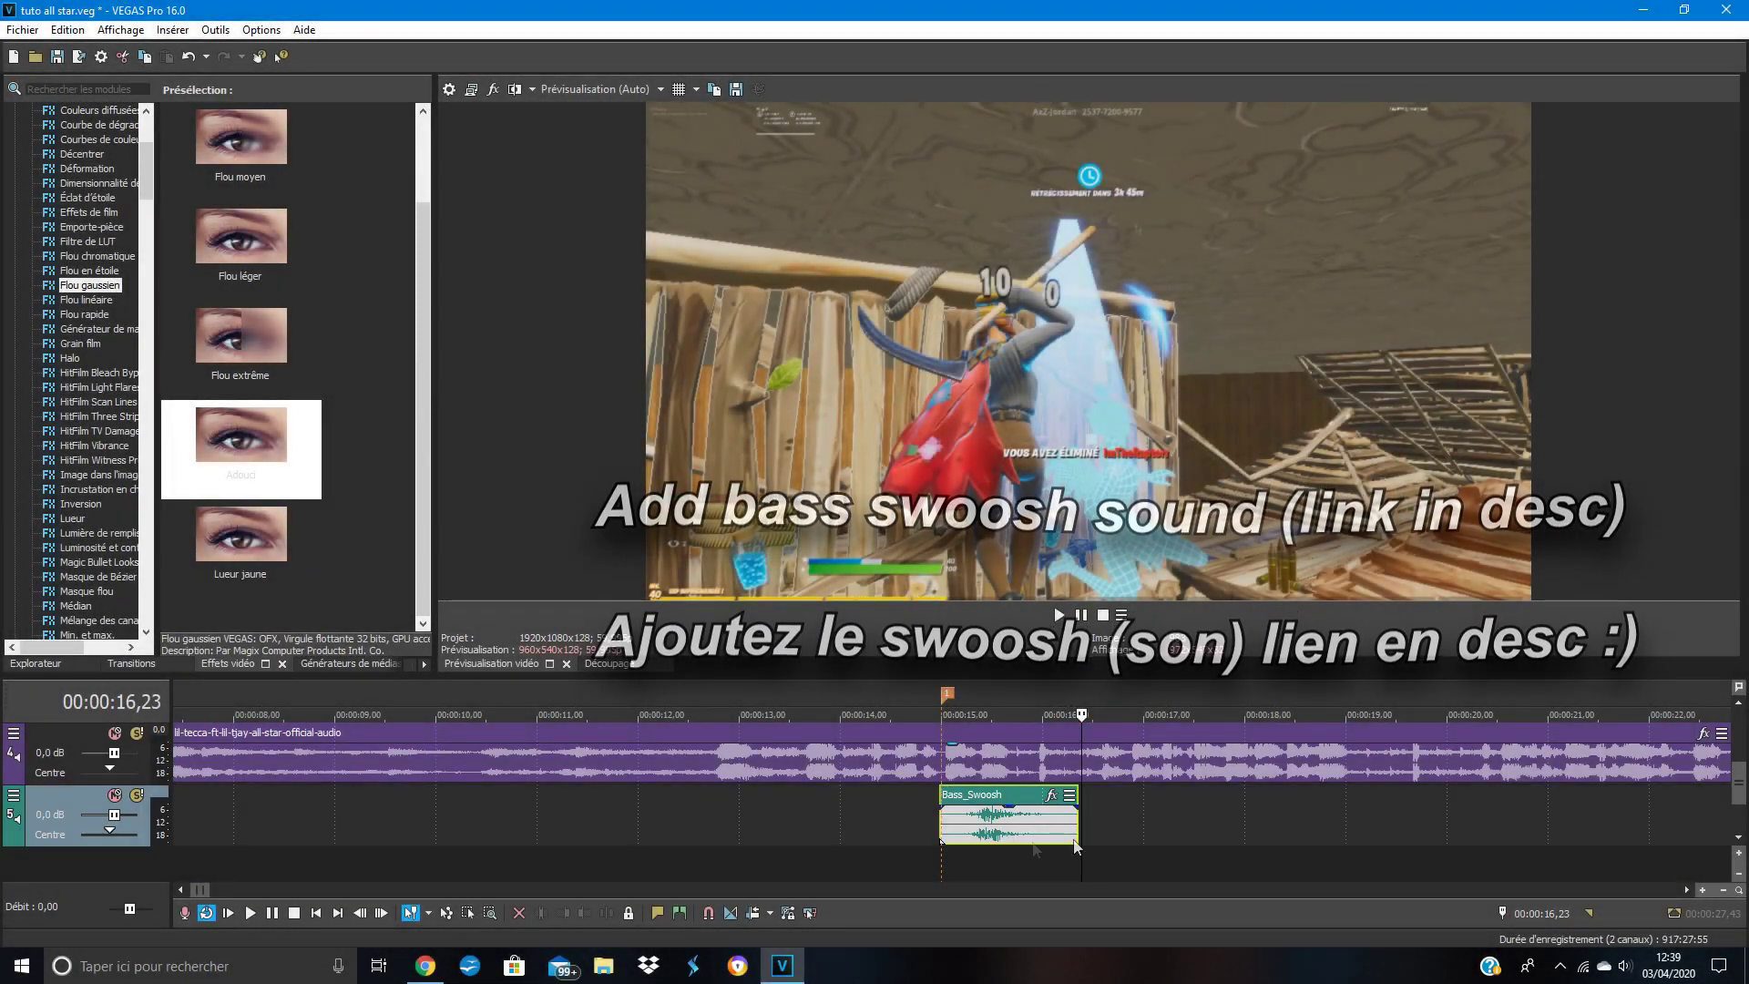
scroll(1227, 818, "up", 3)
scroll(1228, 818, "up", 2)
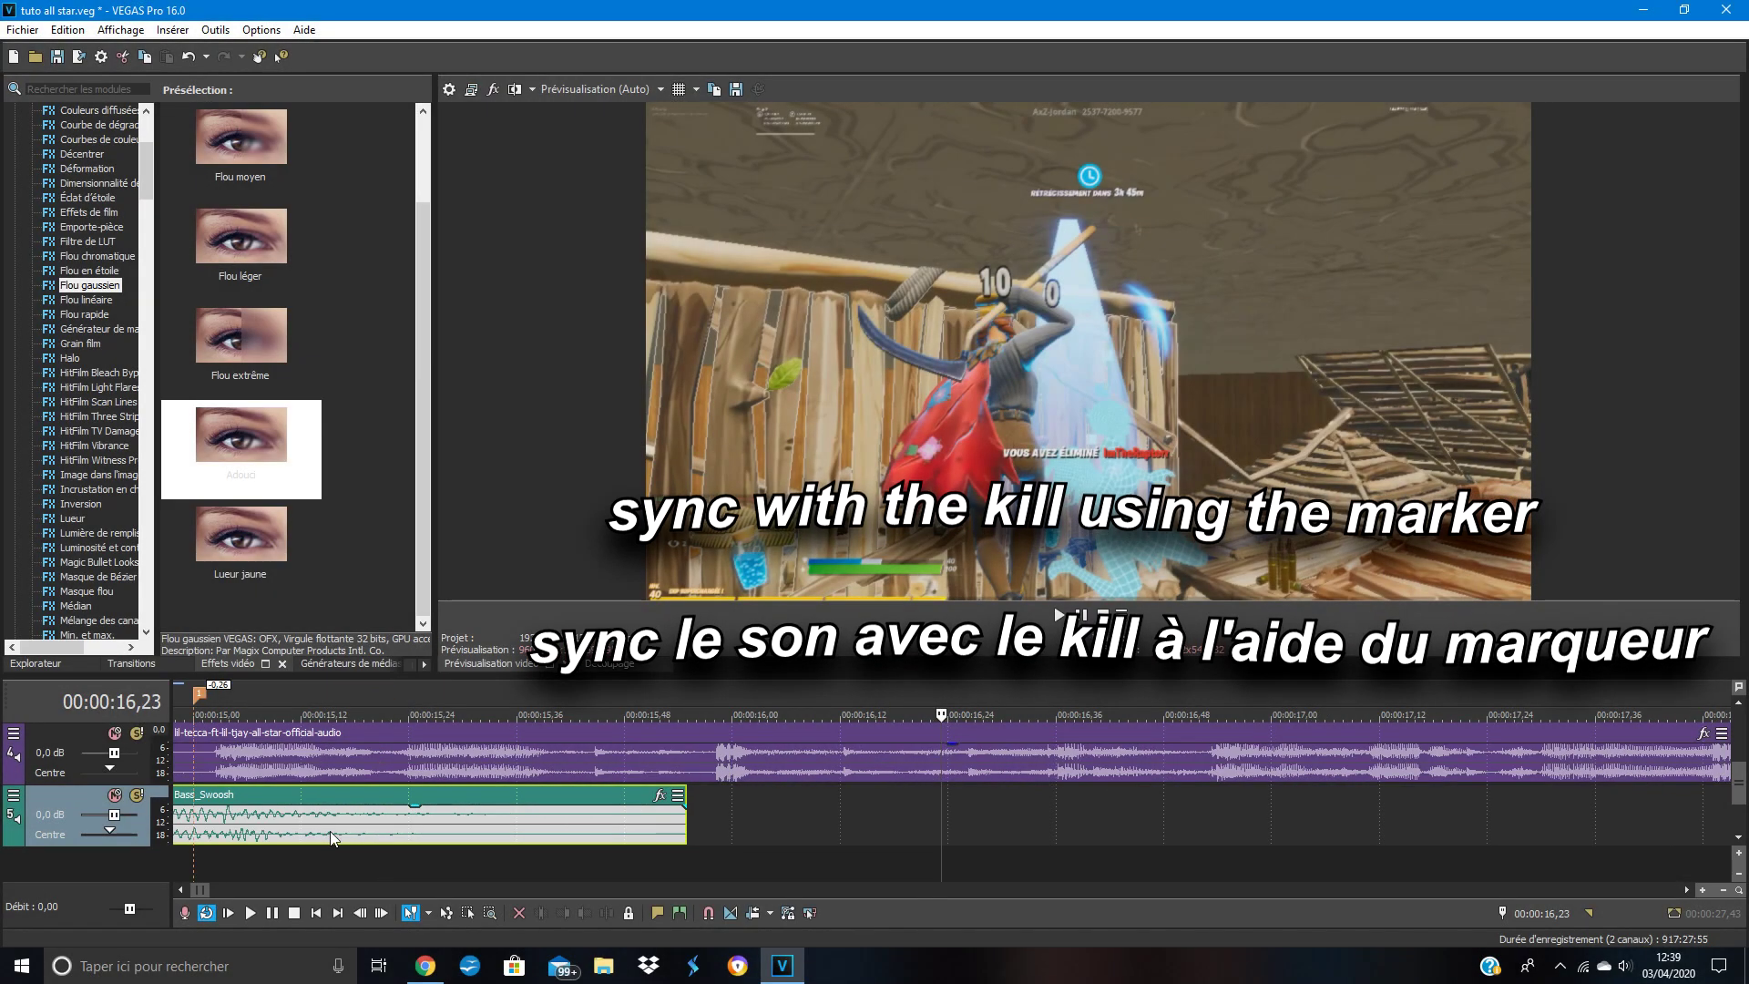
left_click_drag(330, 830, 242, 795)
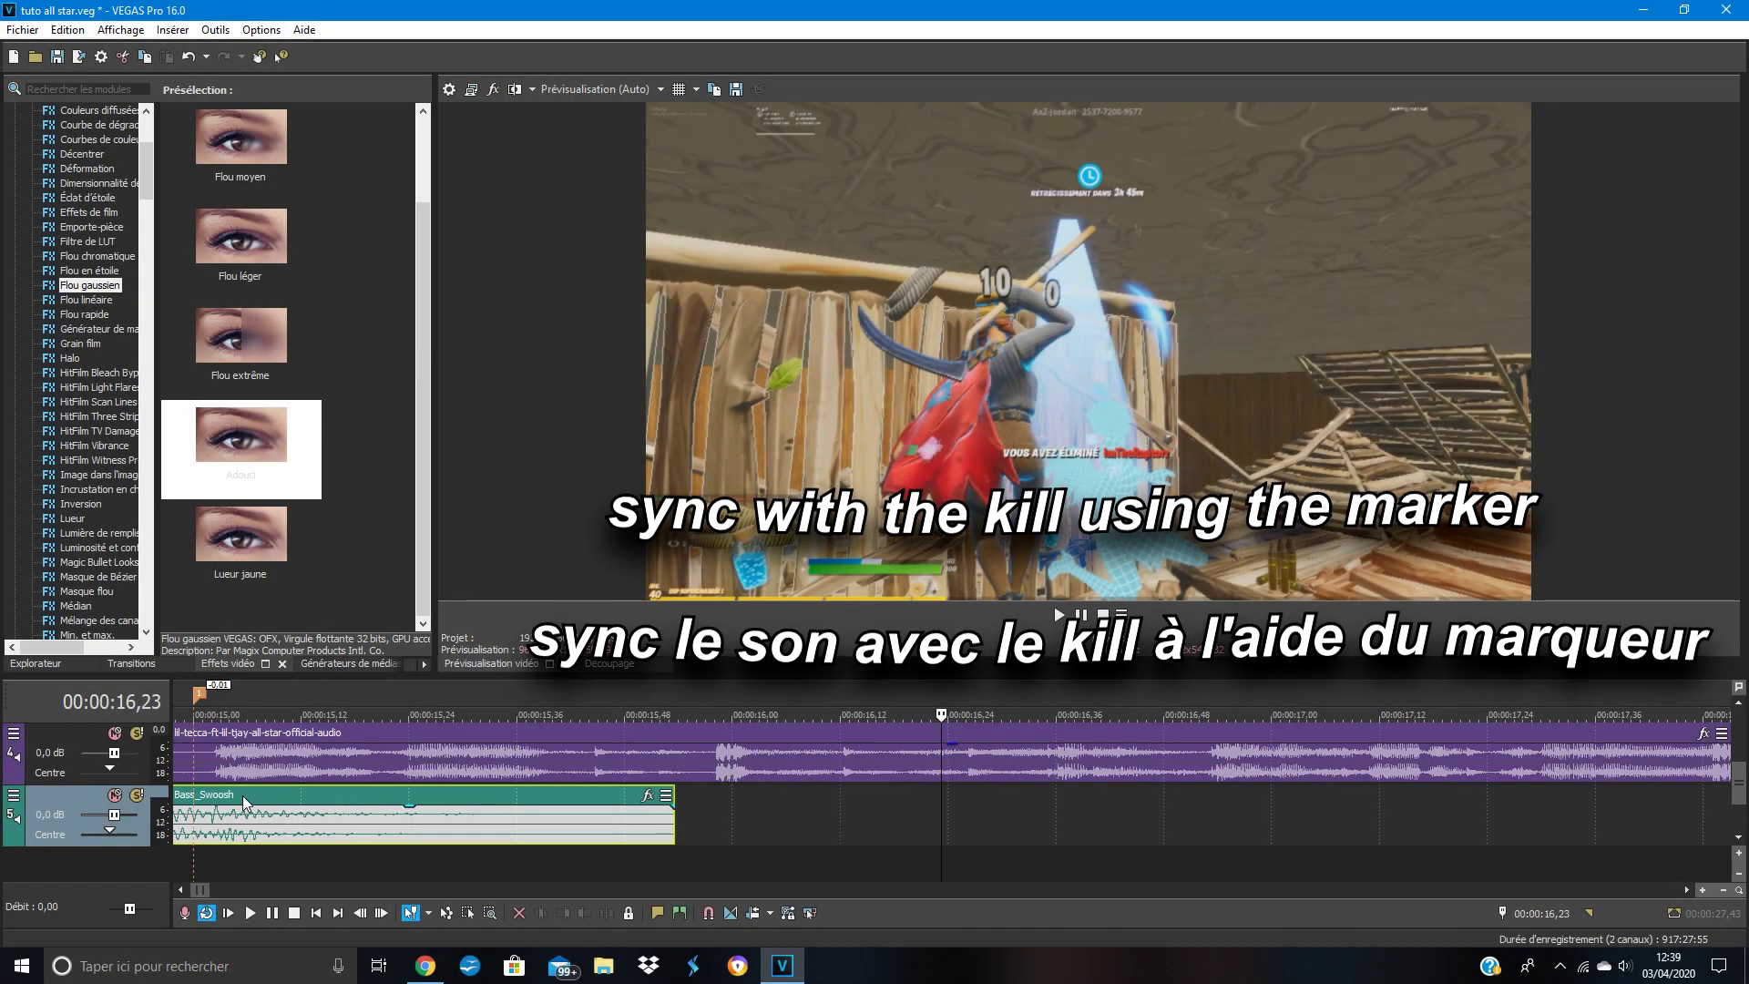
scroll(364, 820, "down", 1)
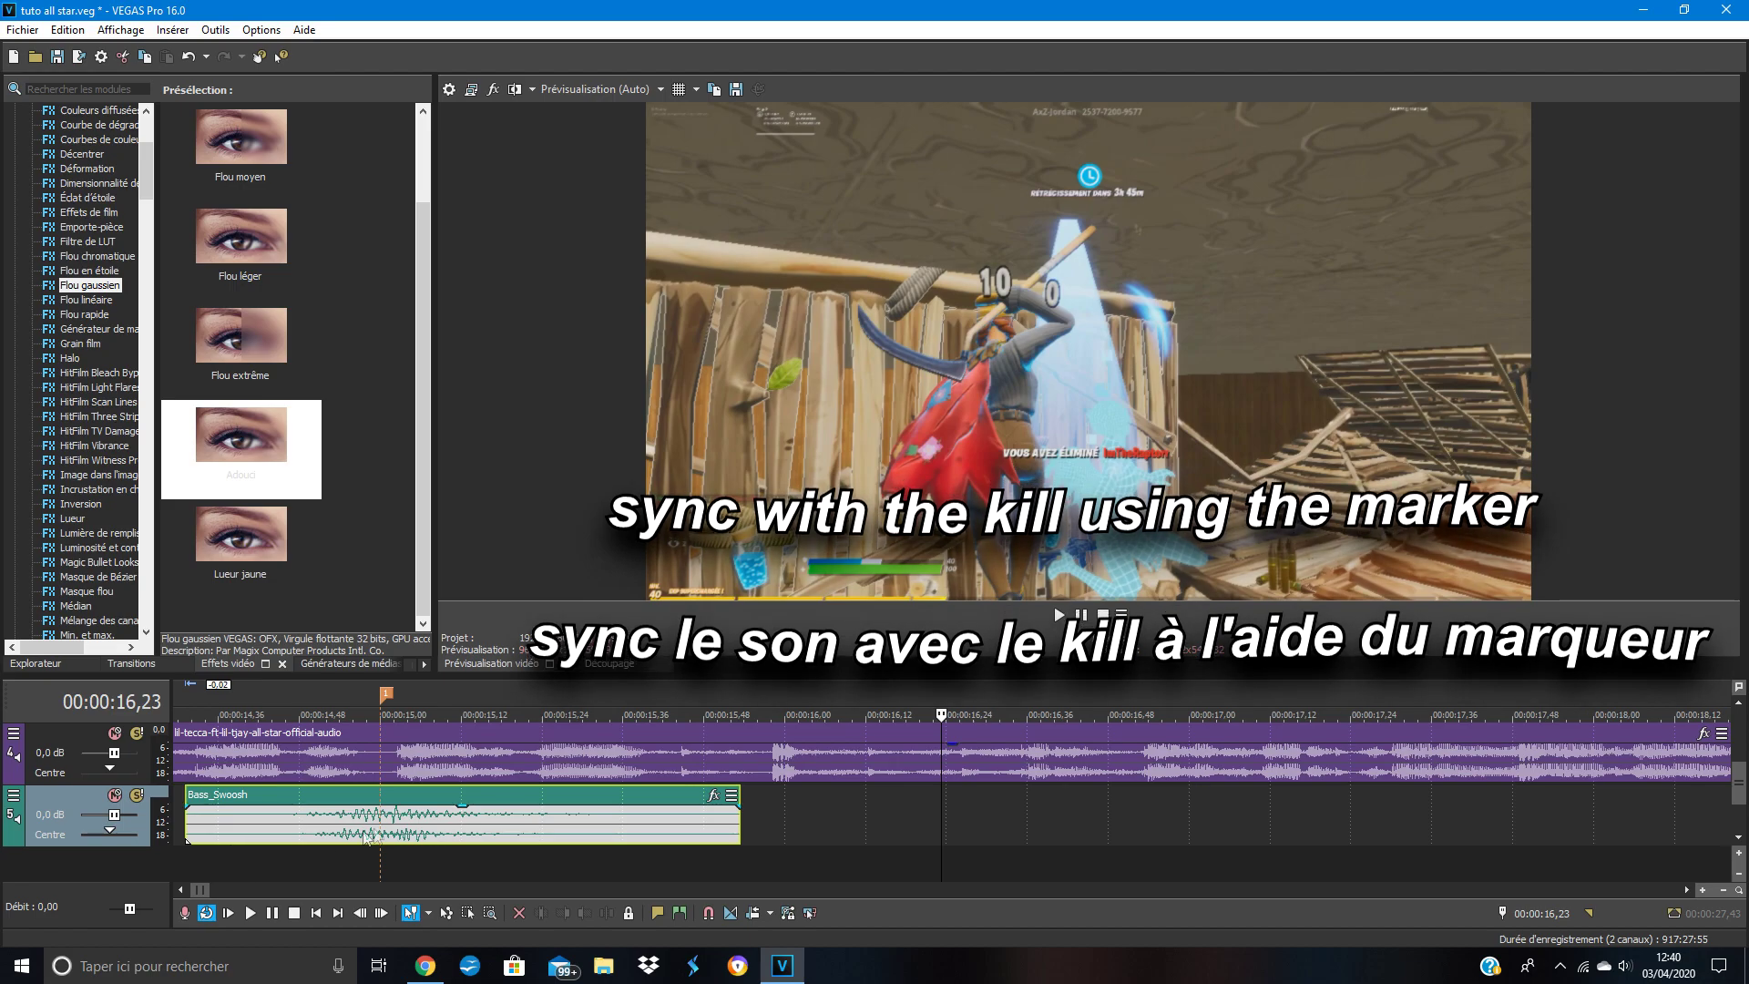
left_click_drag(415, 803, 412, 805)
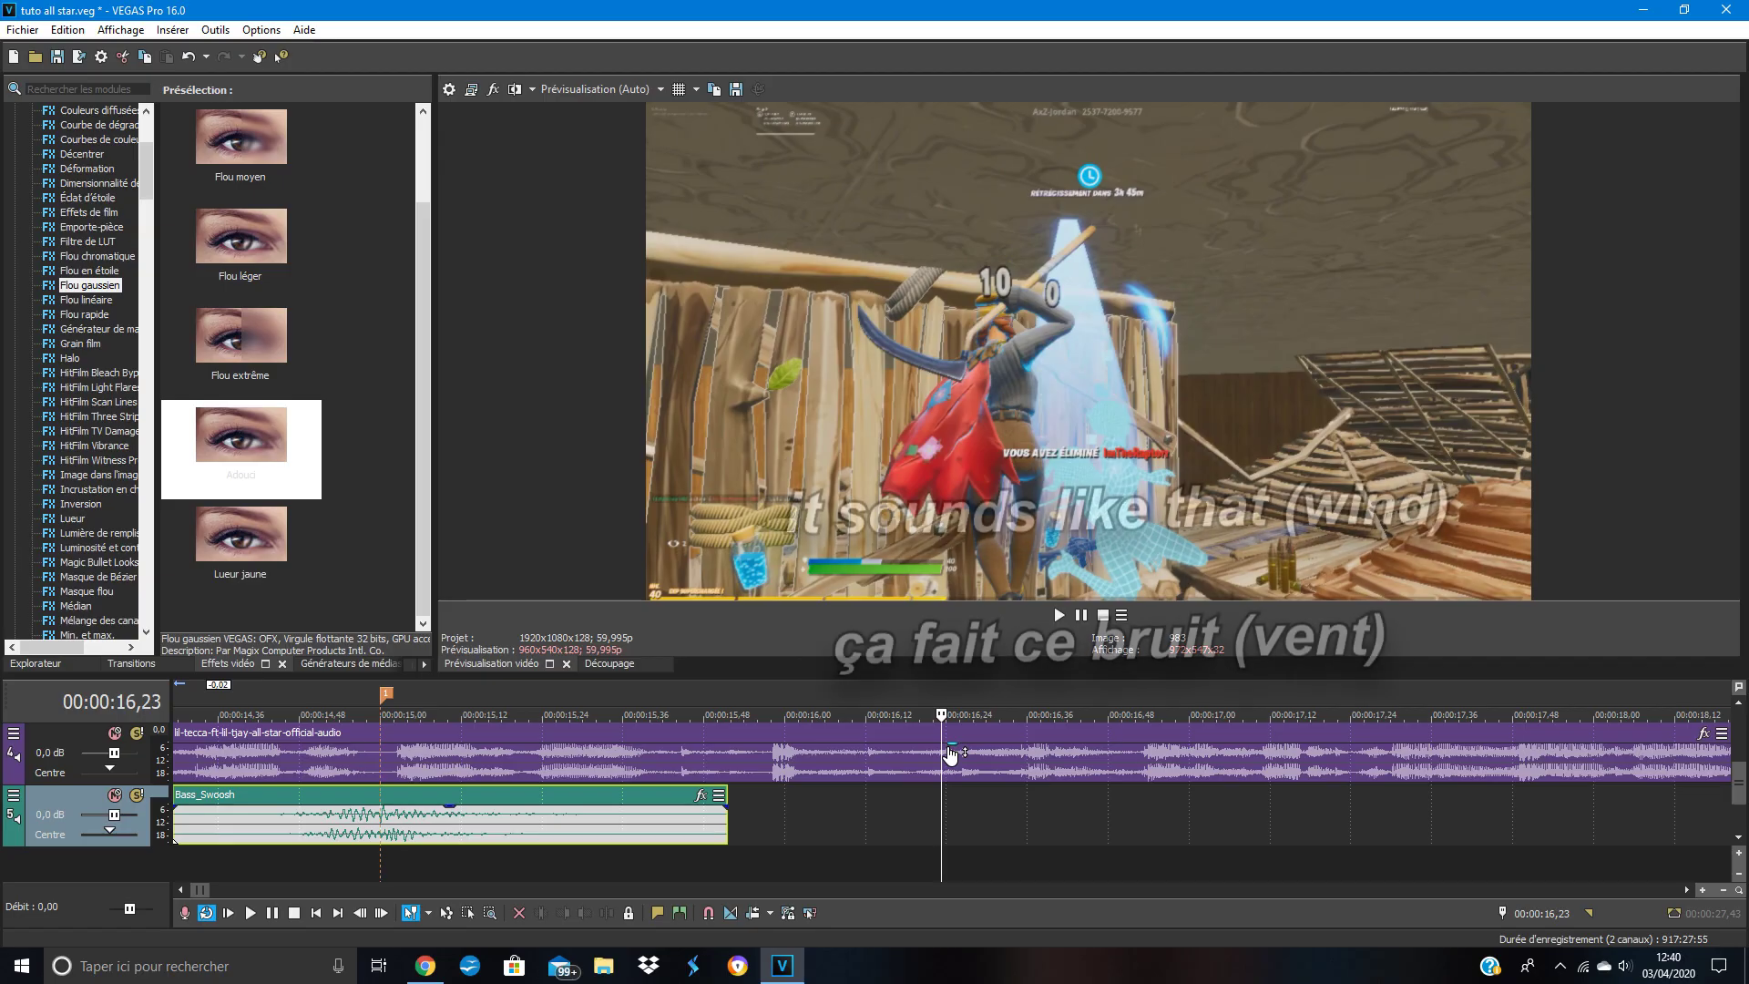
Step: Play the timeline from 00:00:14,52 to check the swoosh sound against the kill, and stop playback
left_click(328, 690)
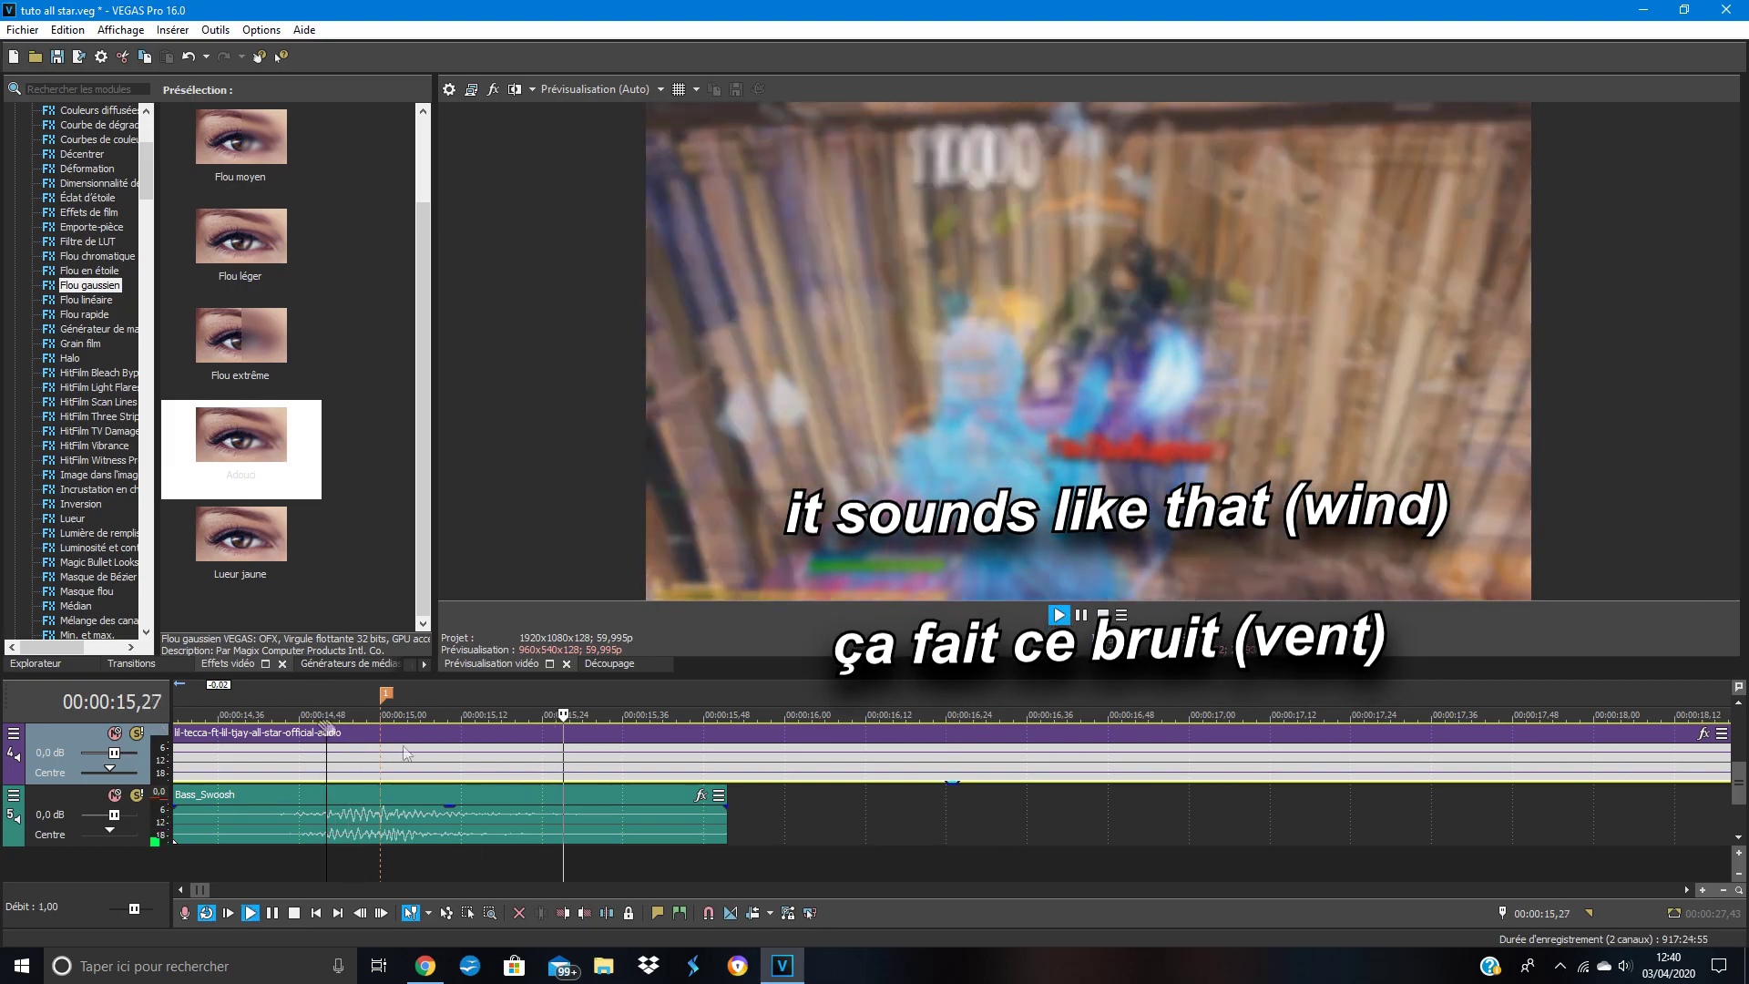
key("space")
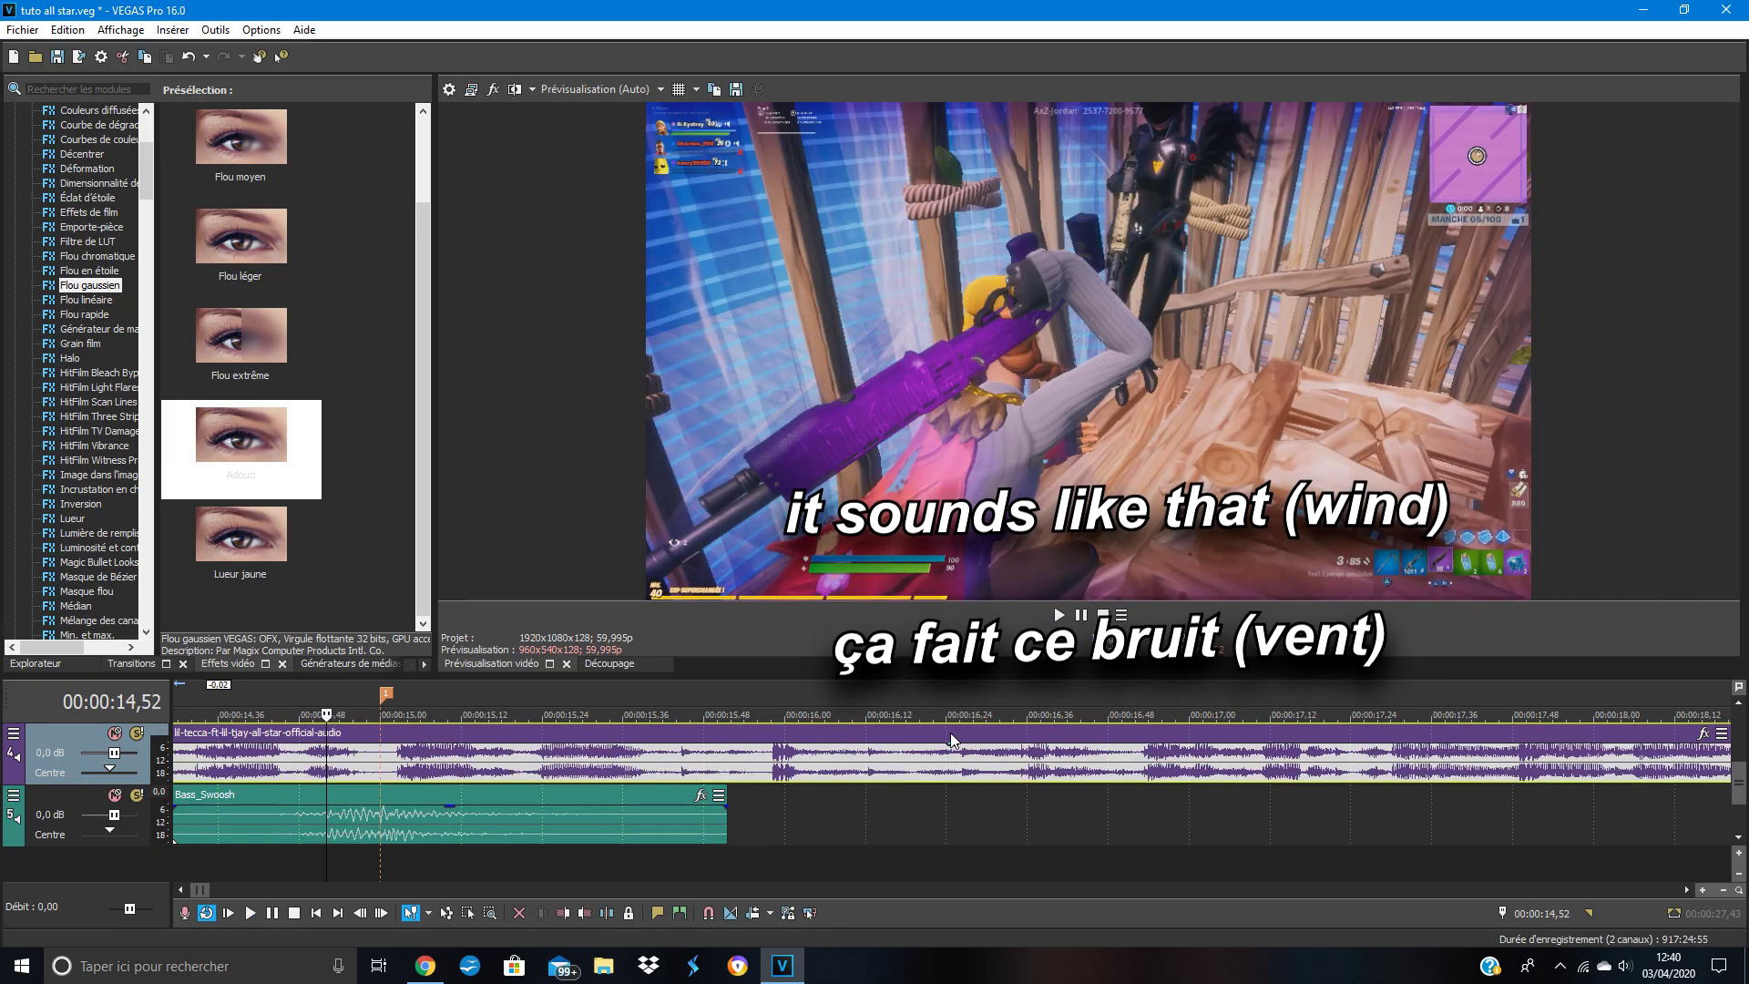
key("space")
scroll(1059, 778, "down", 3)
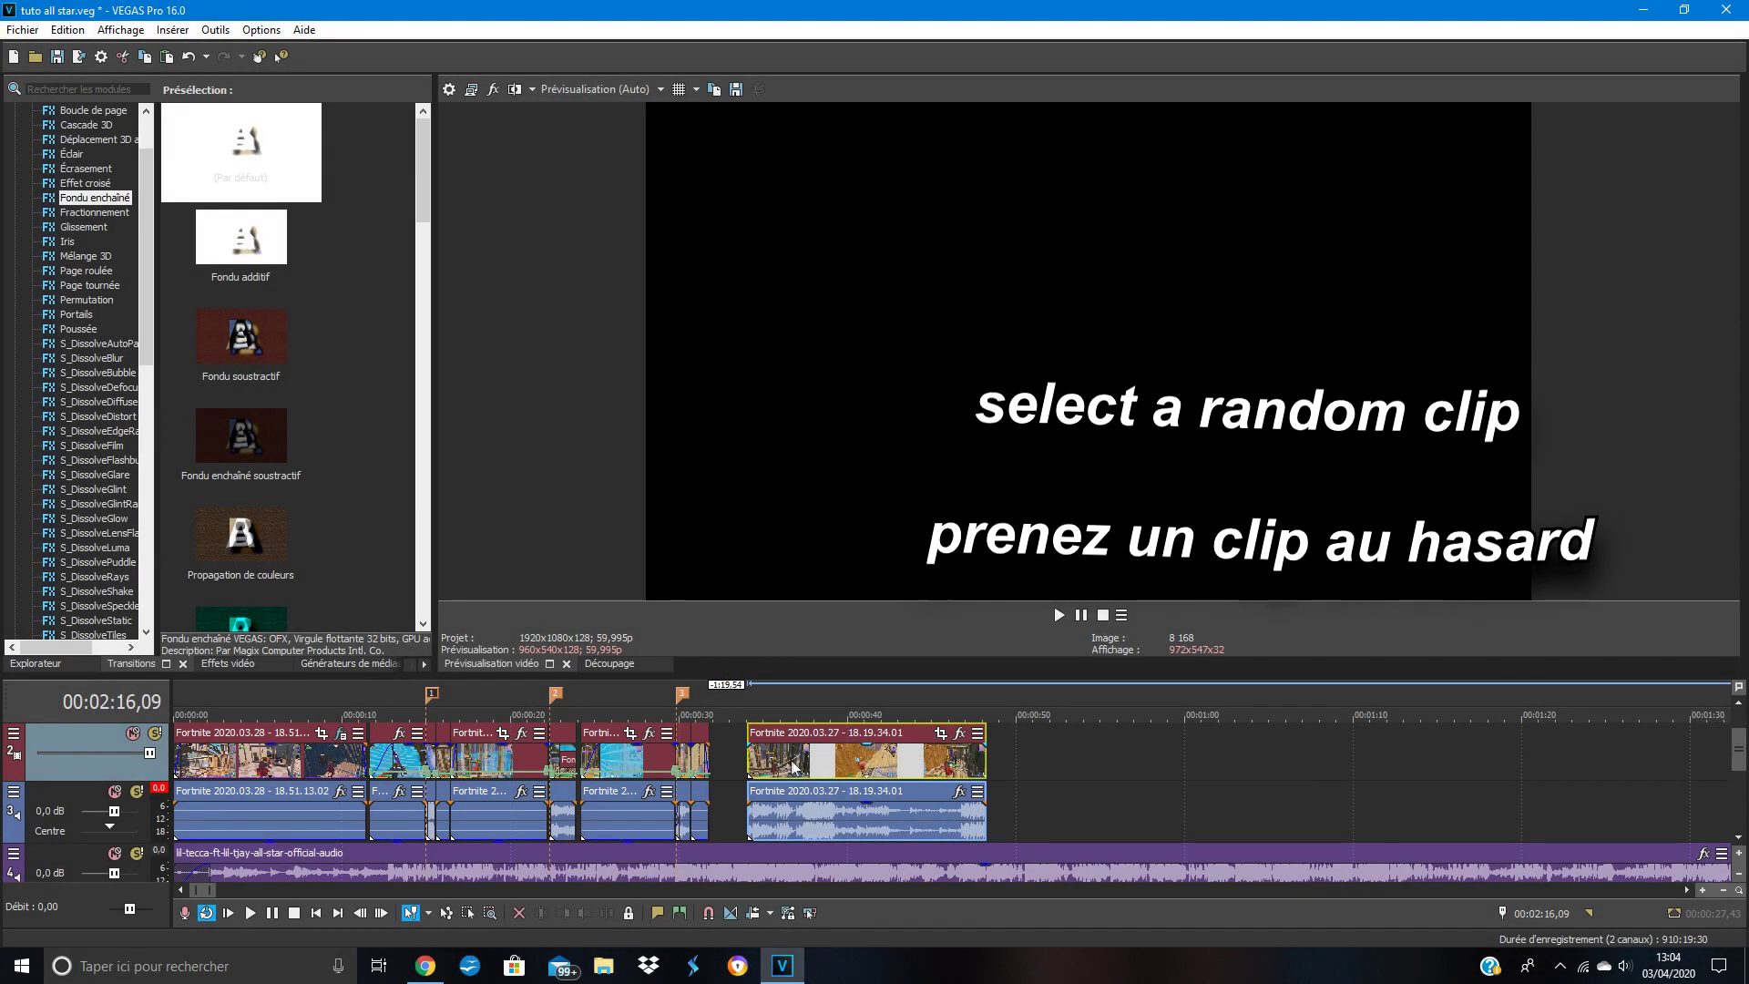
Step: Move the separate gameplay clip up against the end of the preceding clips and add the Flou extrême Gaussian blur to it
left_click(754, 766)
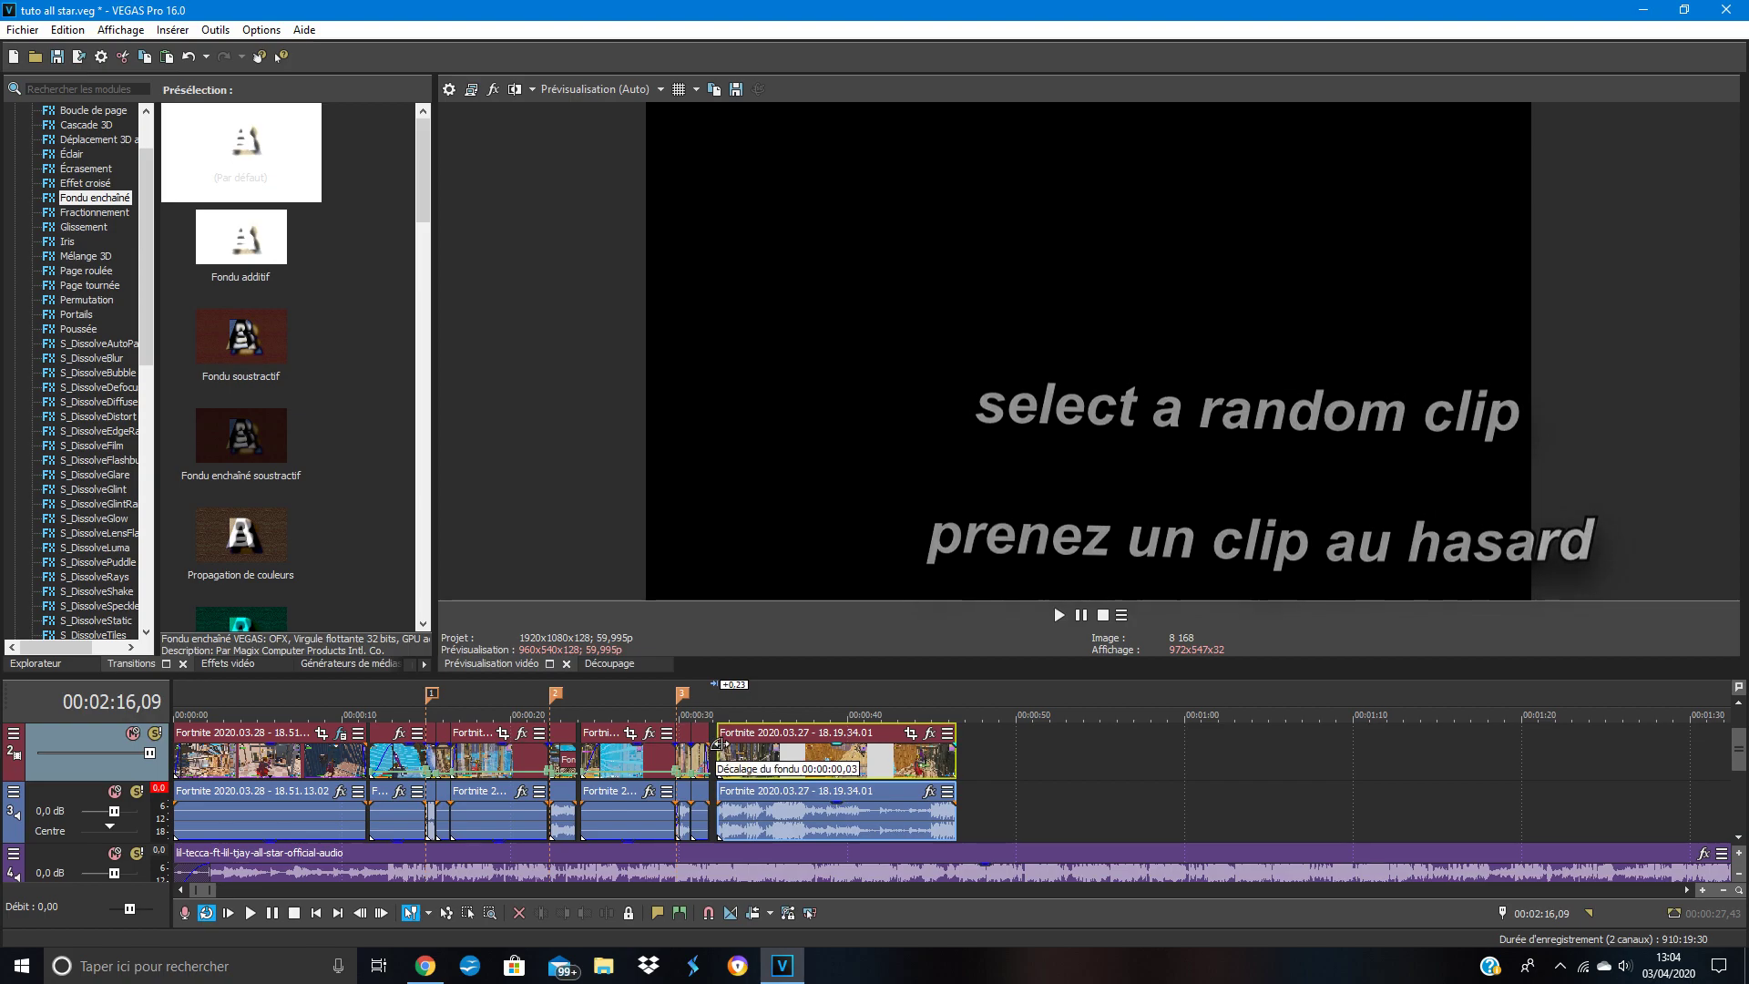
left_click_drag(751, 736, 746, 734)
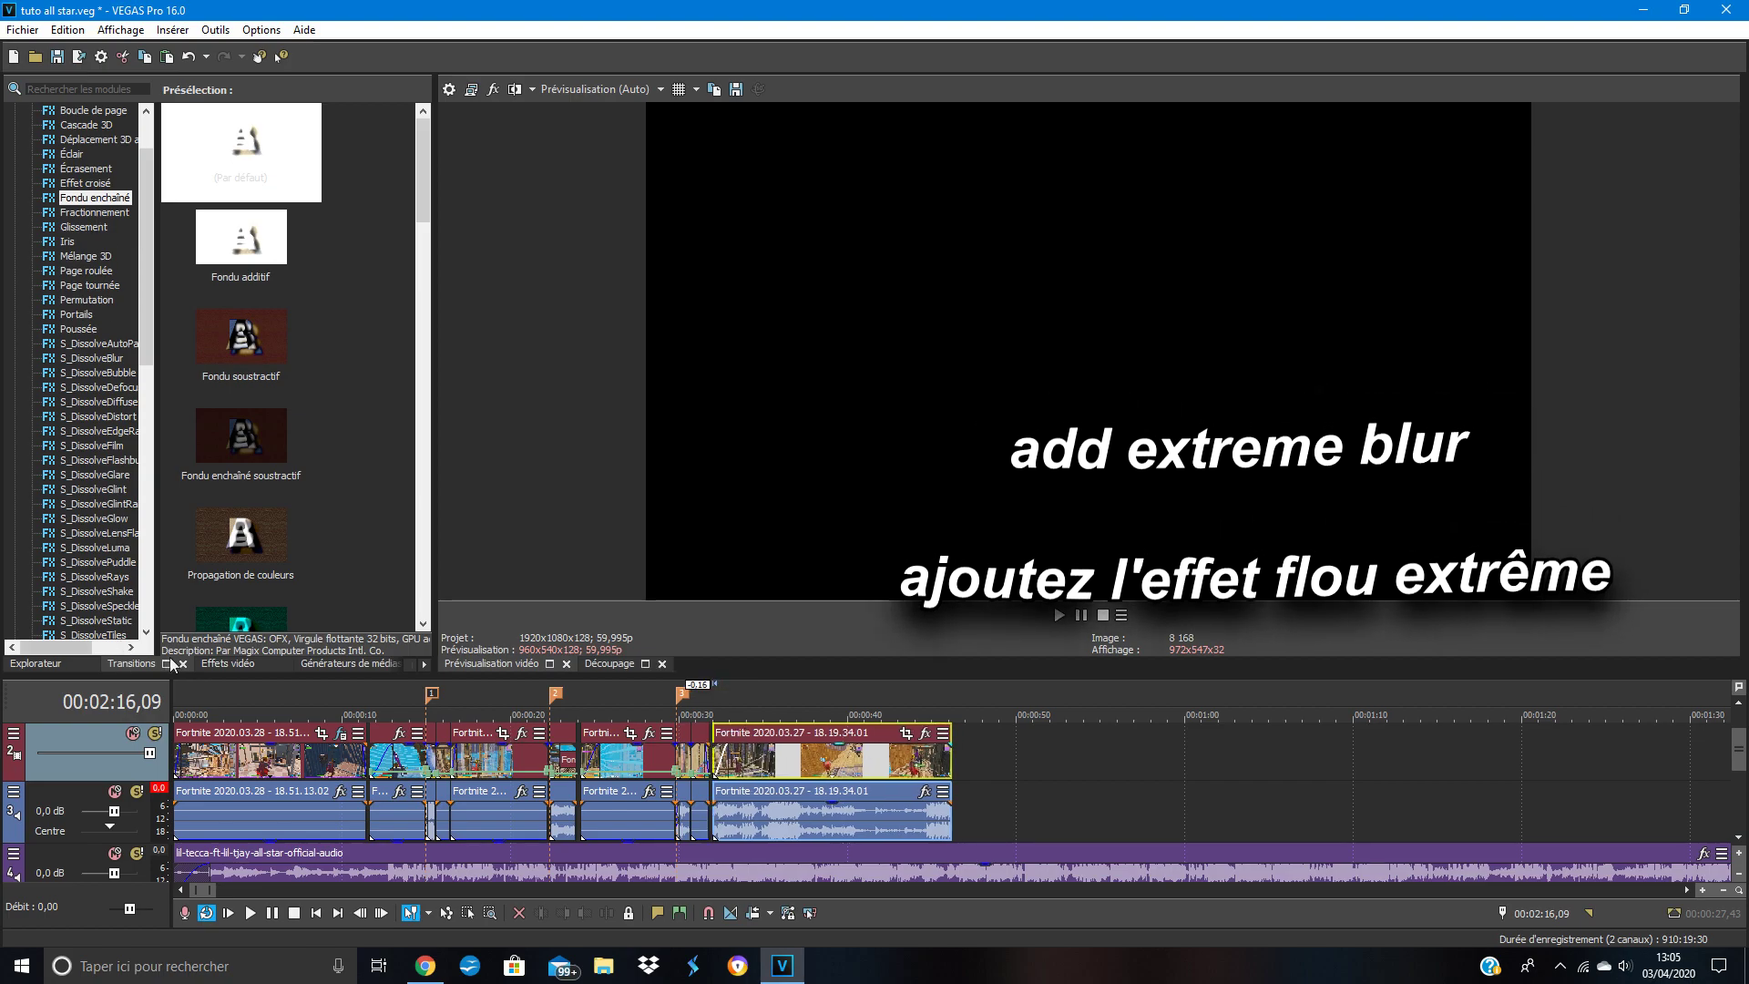
left_click(227, 663)
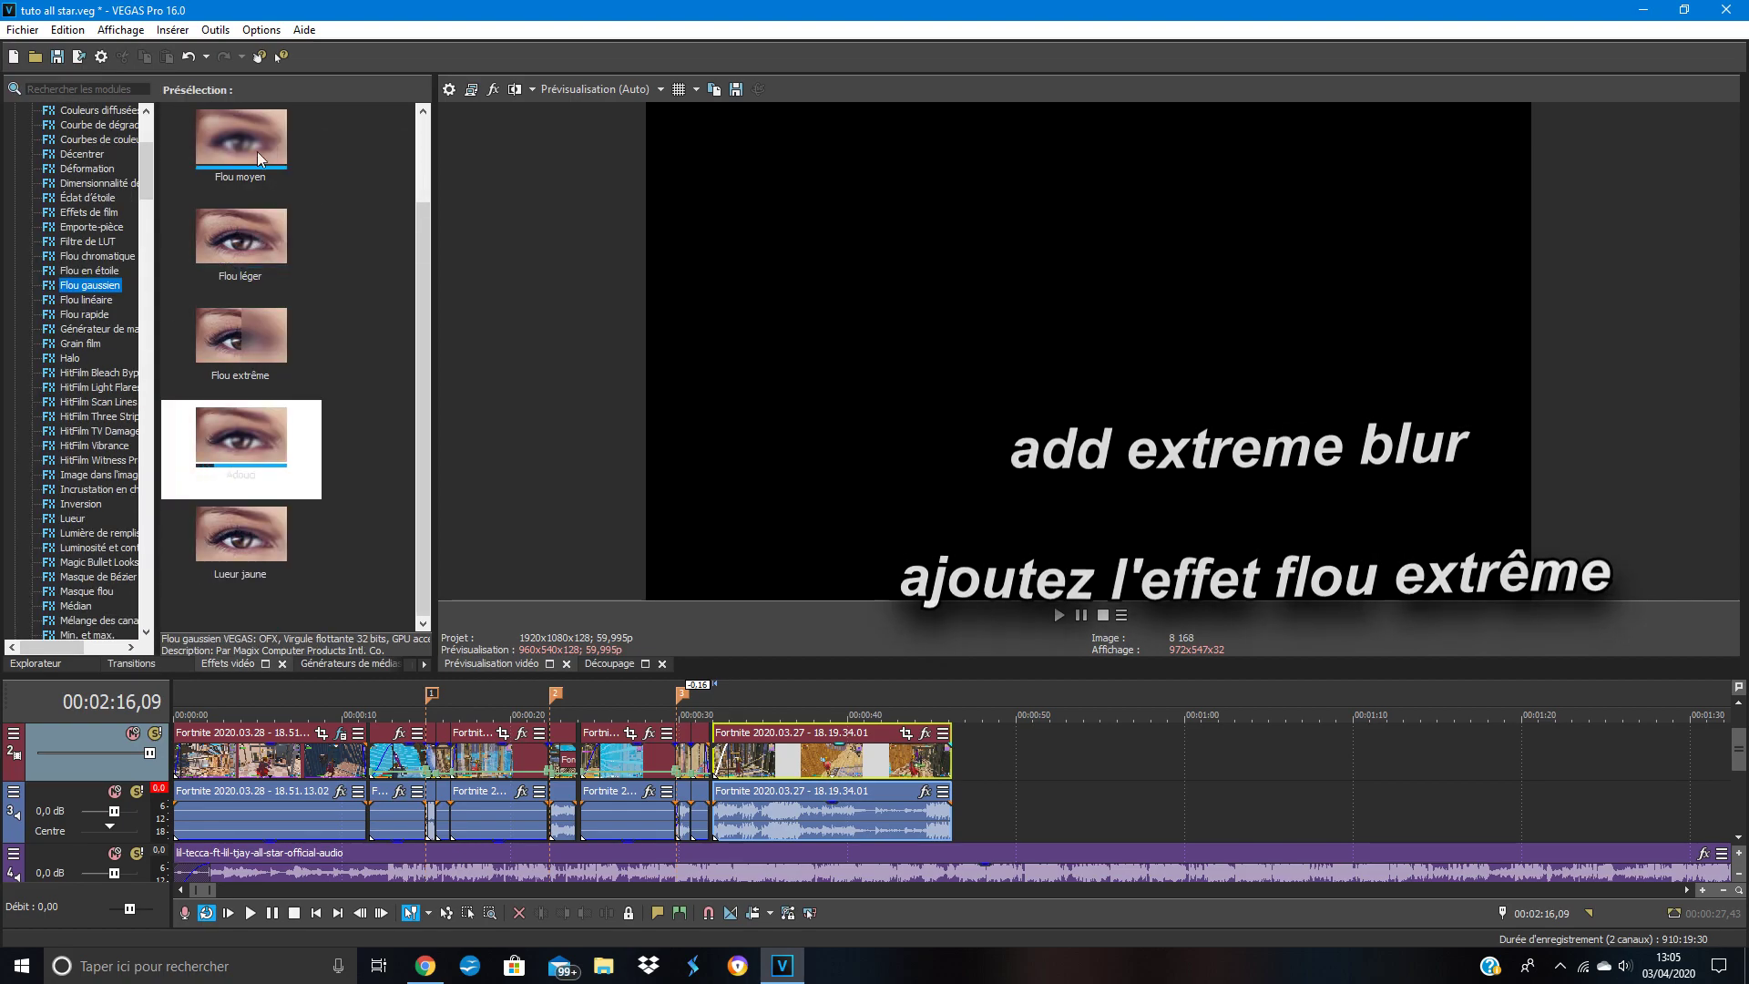
left_click_drag(239, 338, 842, 763)
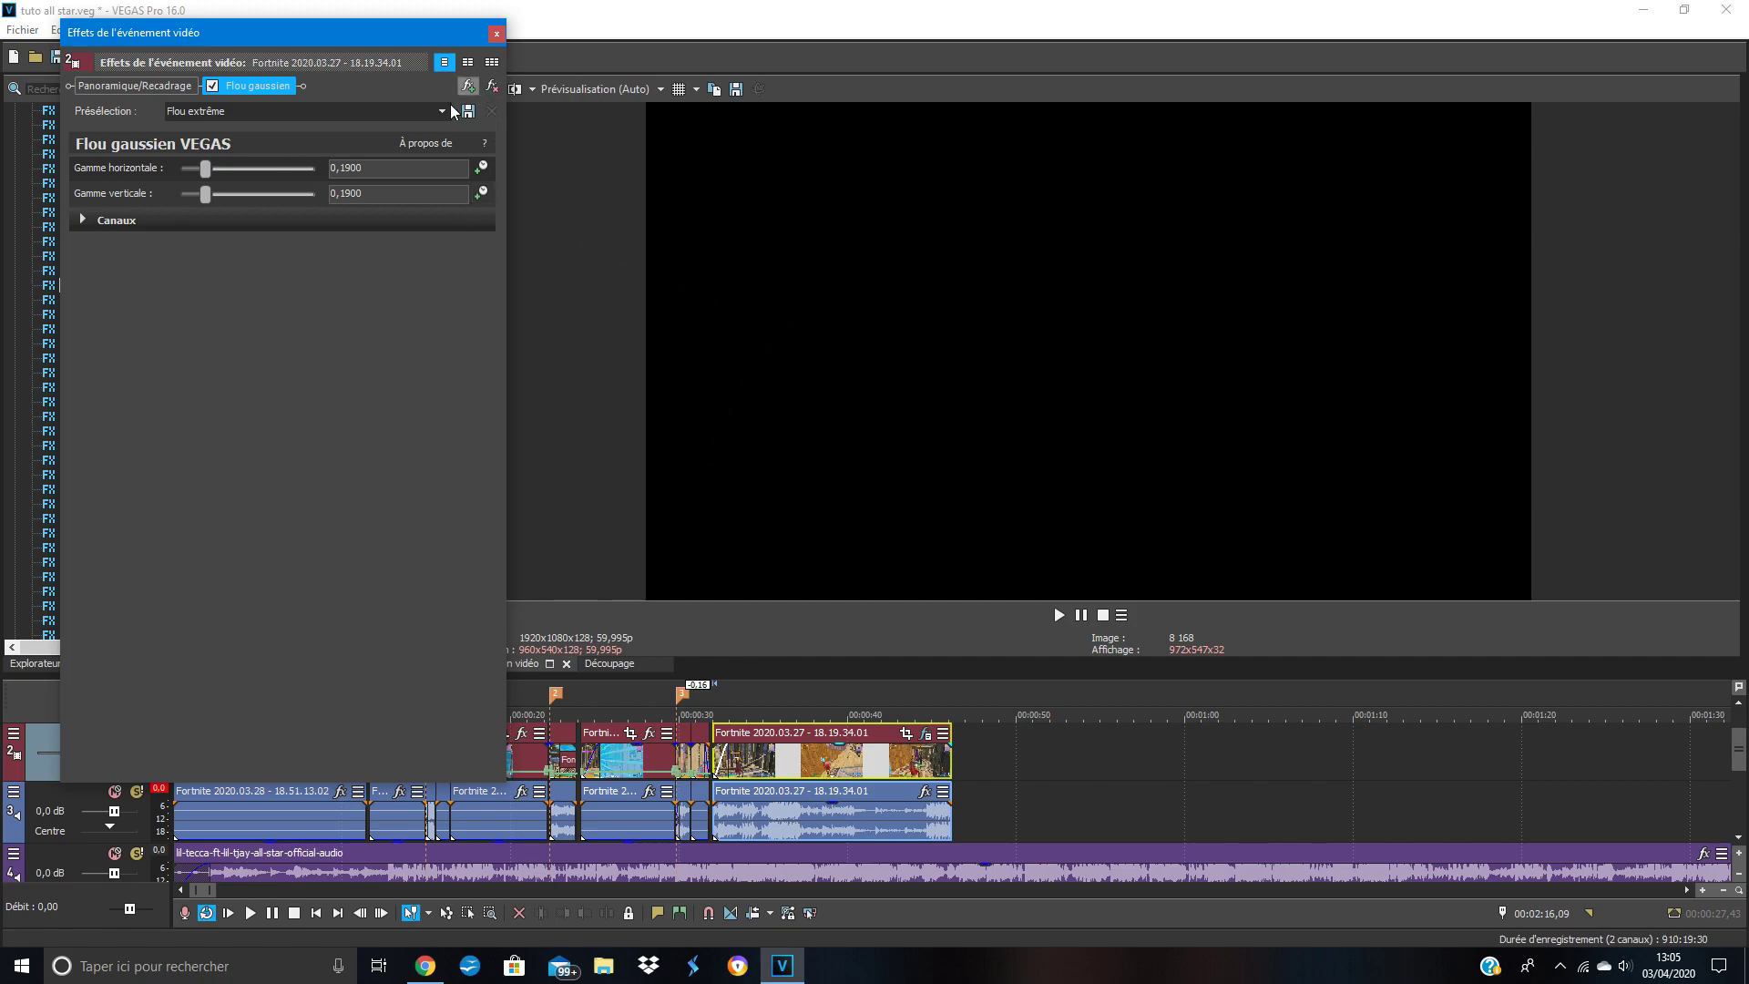
Step: Replace the pasted closing title's text with "thanks for watching !" and "sub and leave a like ^^" on two lines
left_click(495, 35)
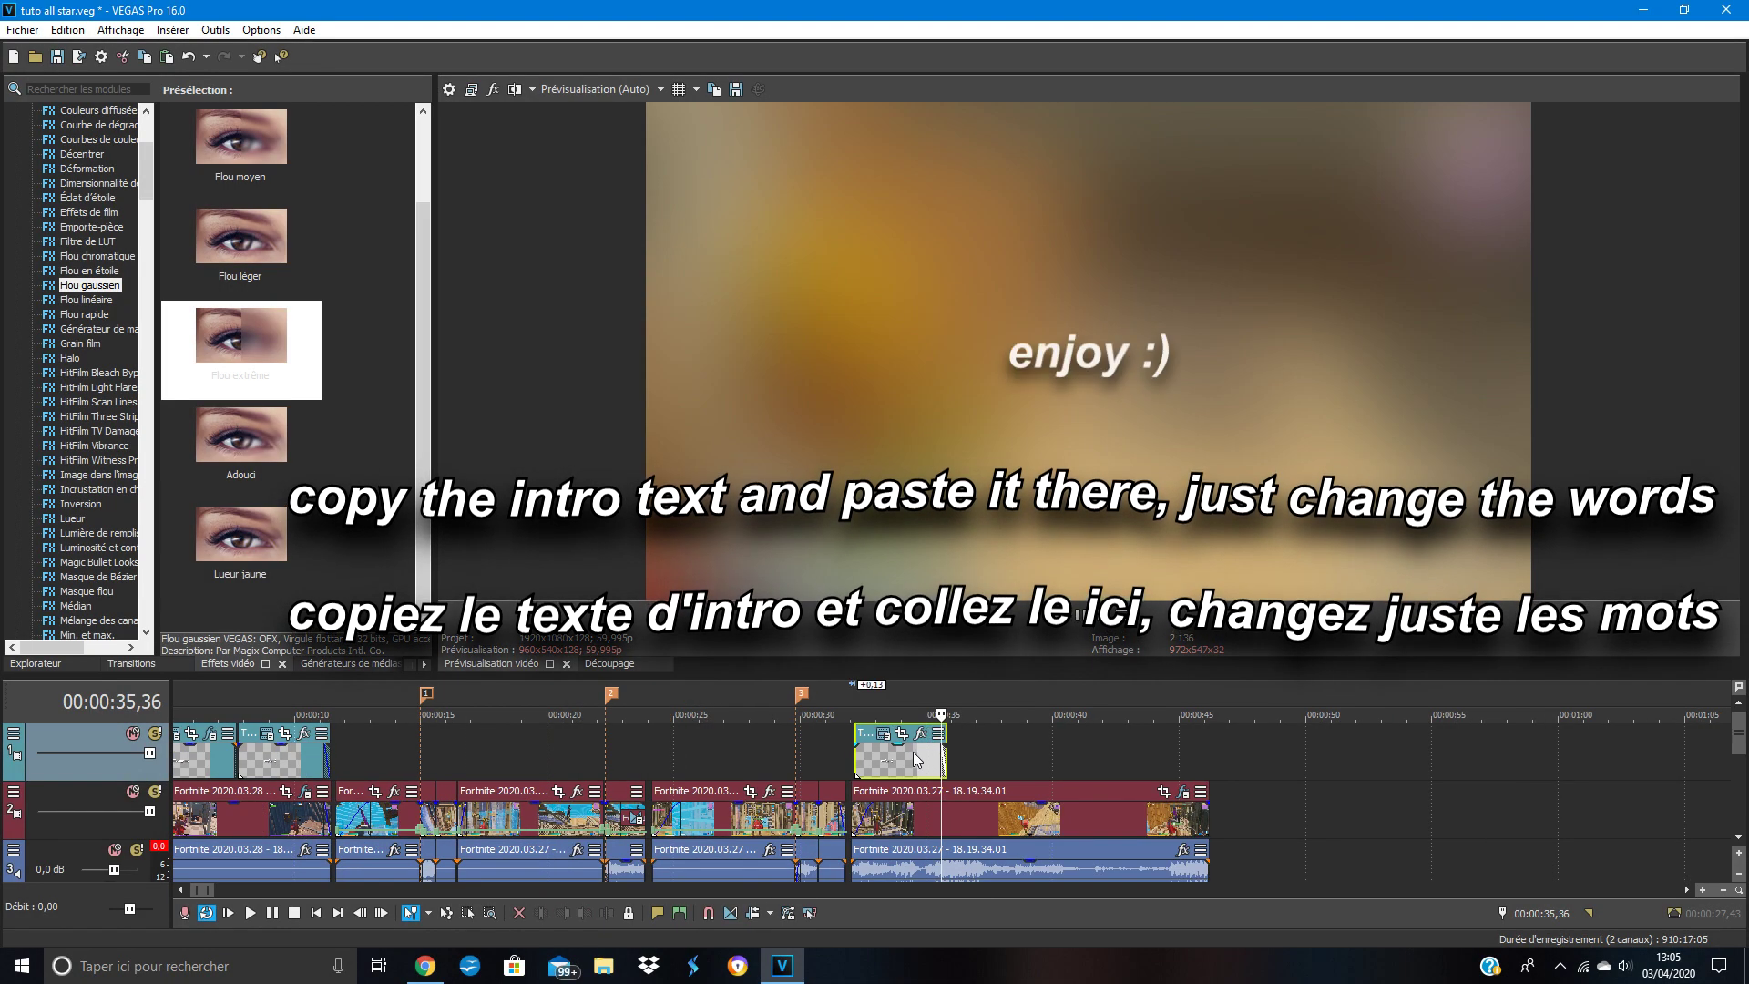
left_click(917, 733)
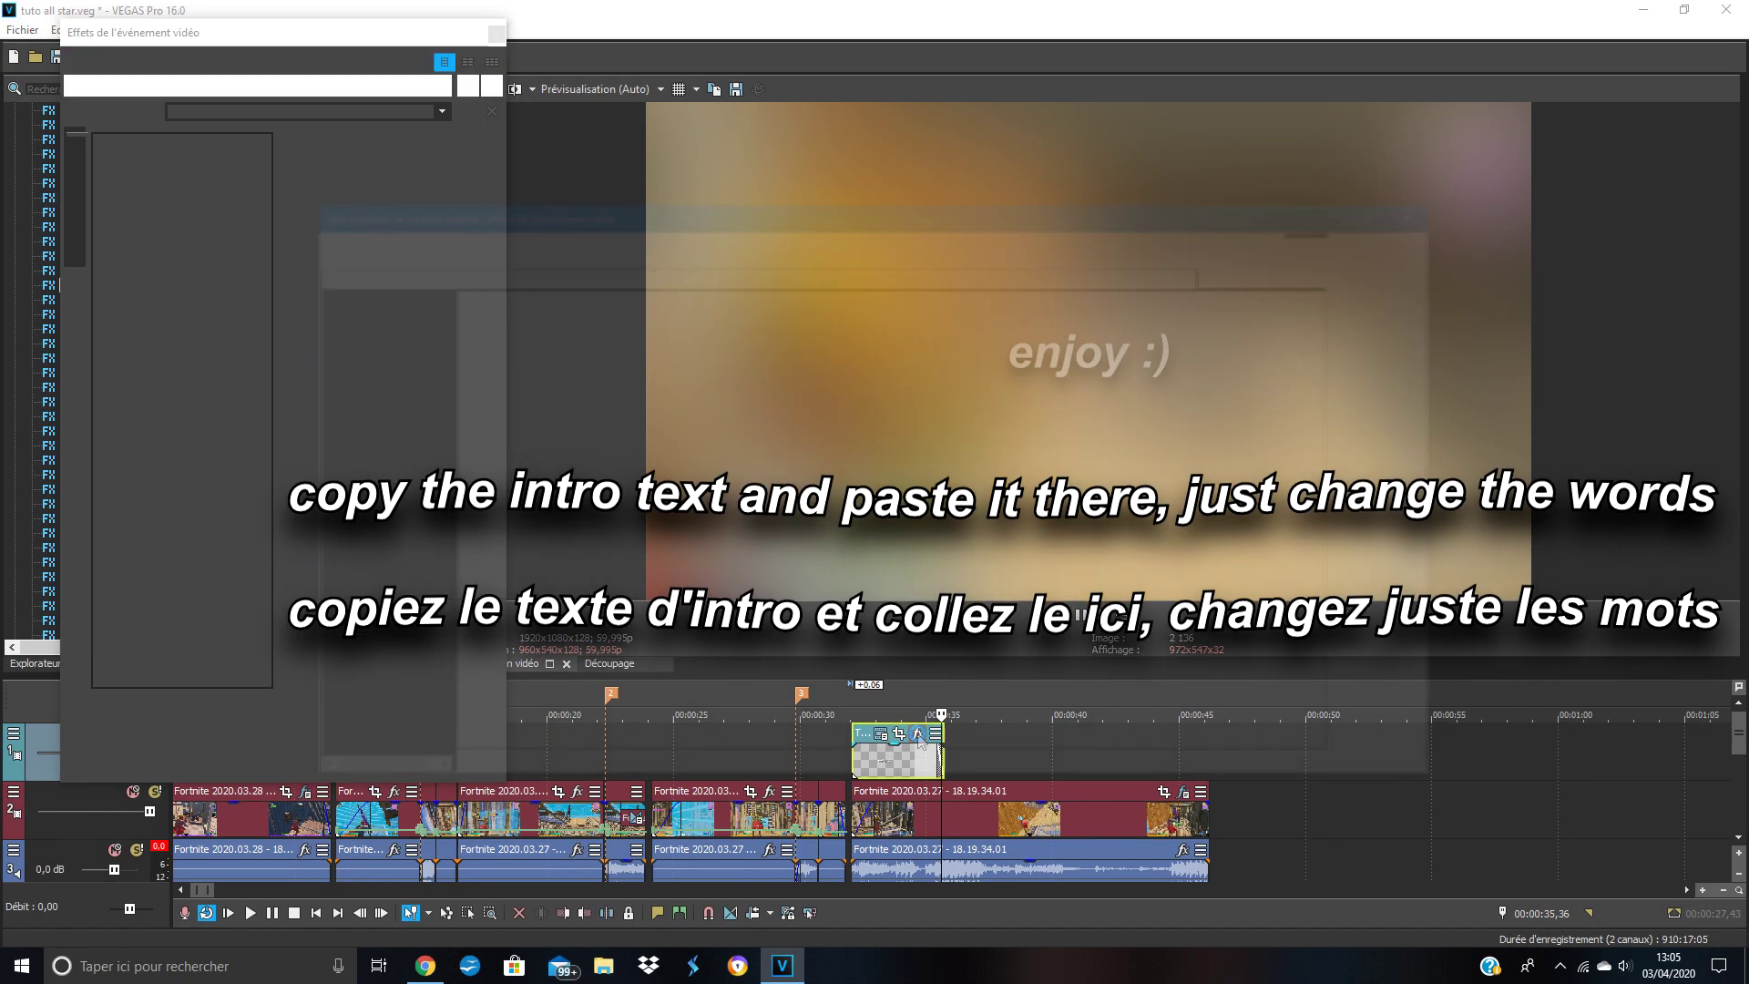
left_click(879, 733)
key("ctrl+a")
type("ta")
key("BackSpace")
type("hanks for watching !")
key("Return")
type("sub and lea")
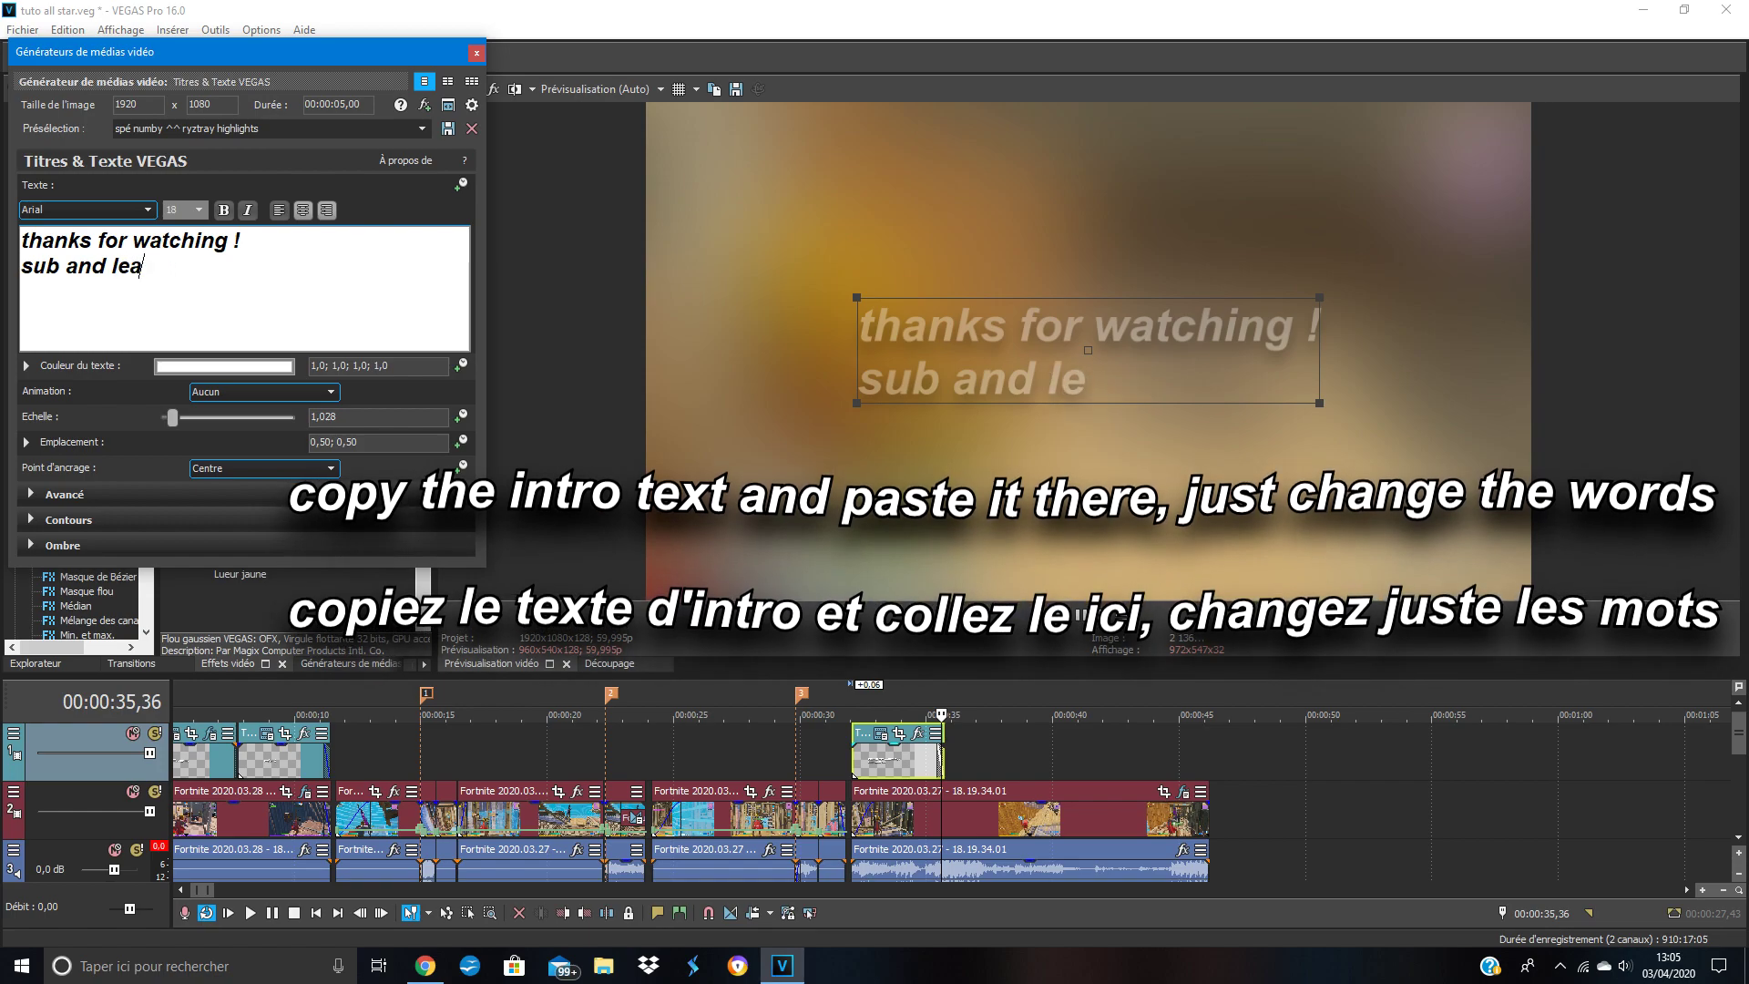
type("ve a like ^^")
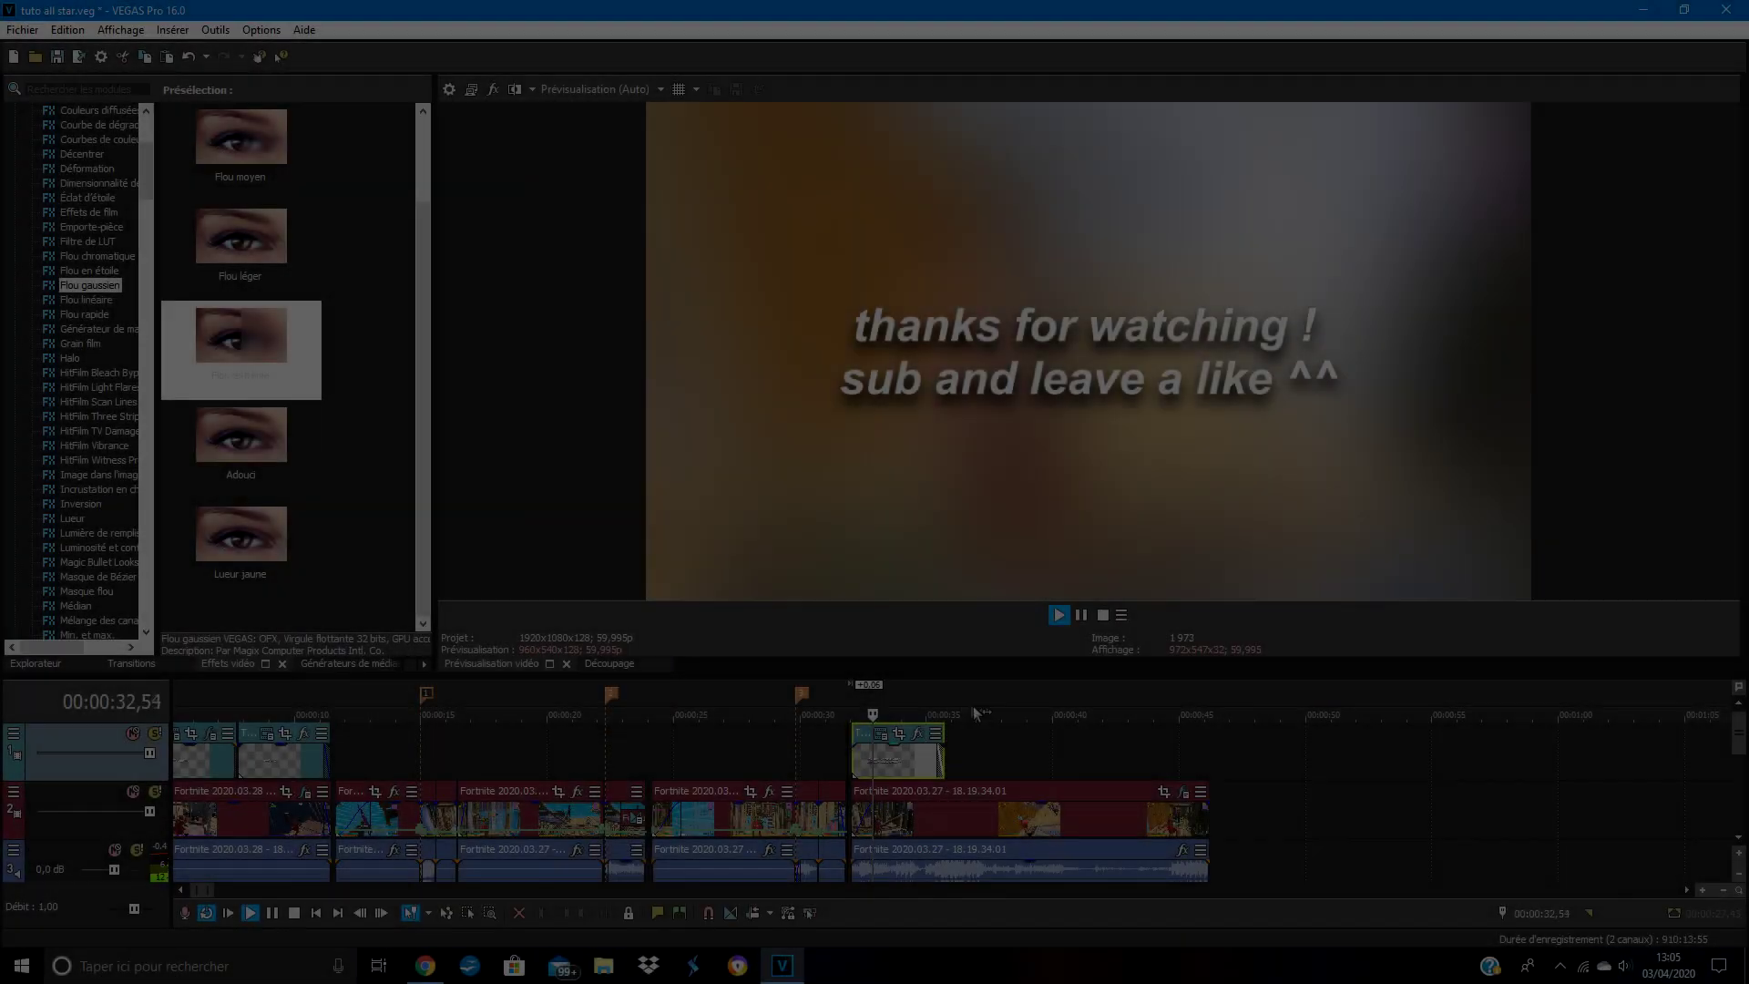
Step: Delete the timeline marker near 00:00:30 and the one before it near 00:00:22
key("space")
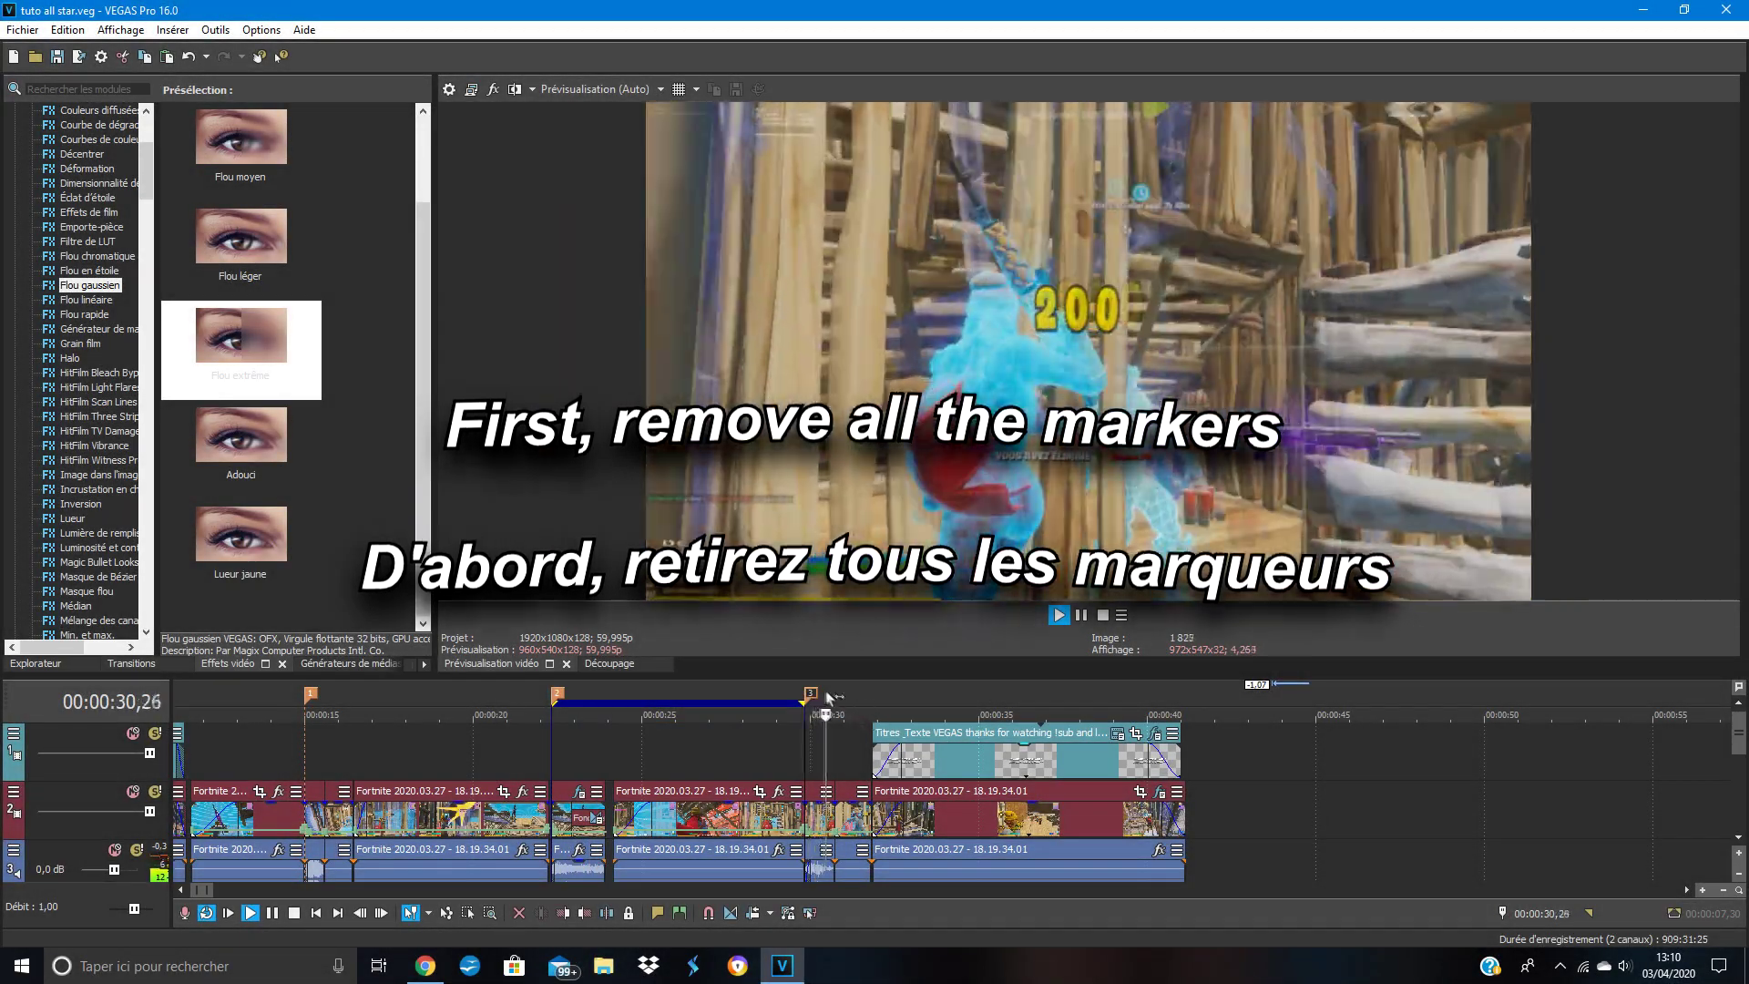
right_click(824, 695)
key("Escape")
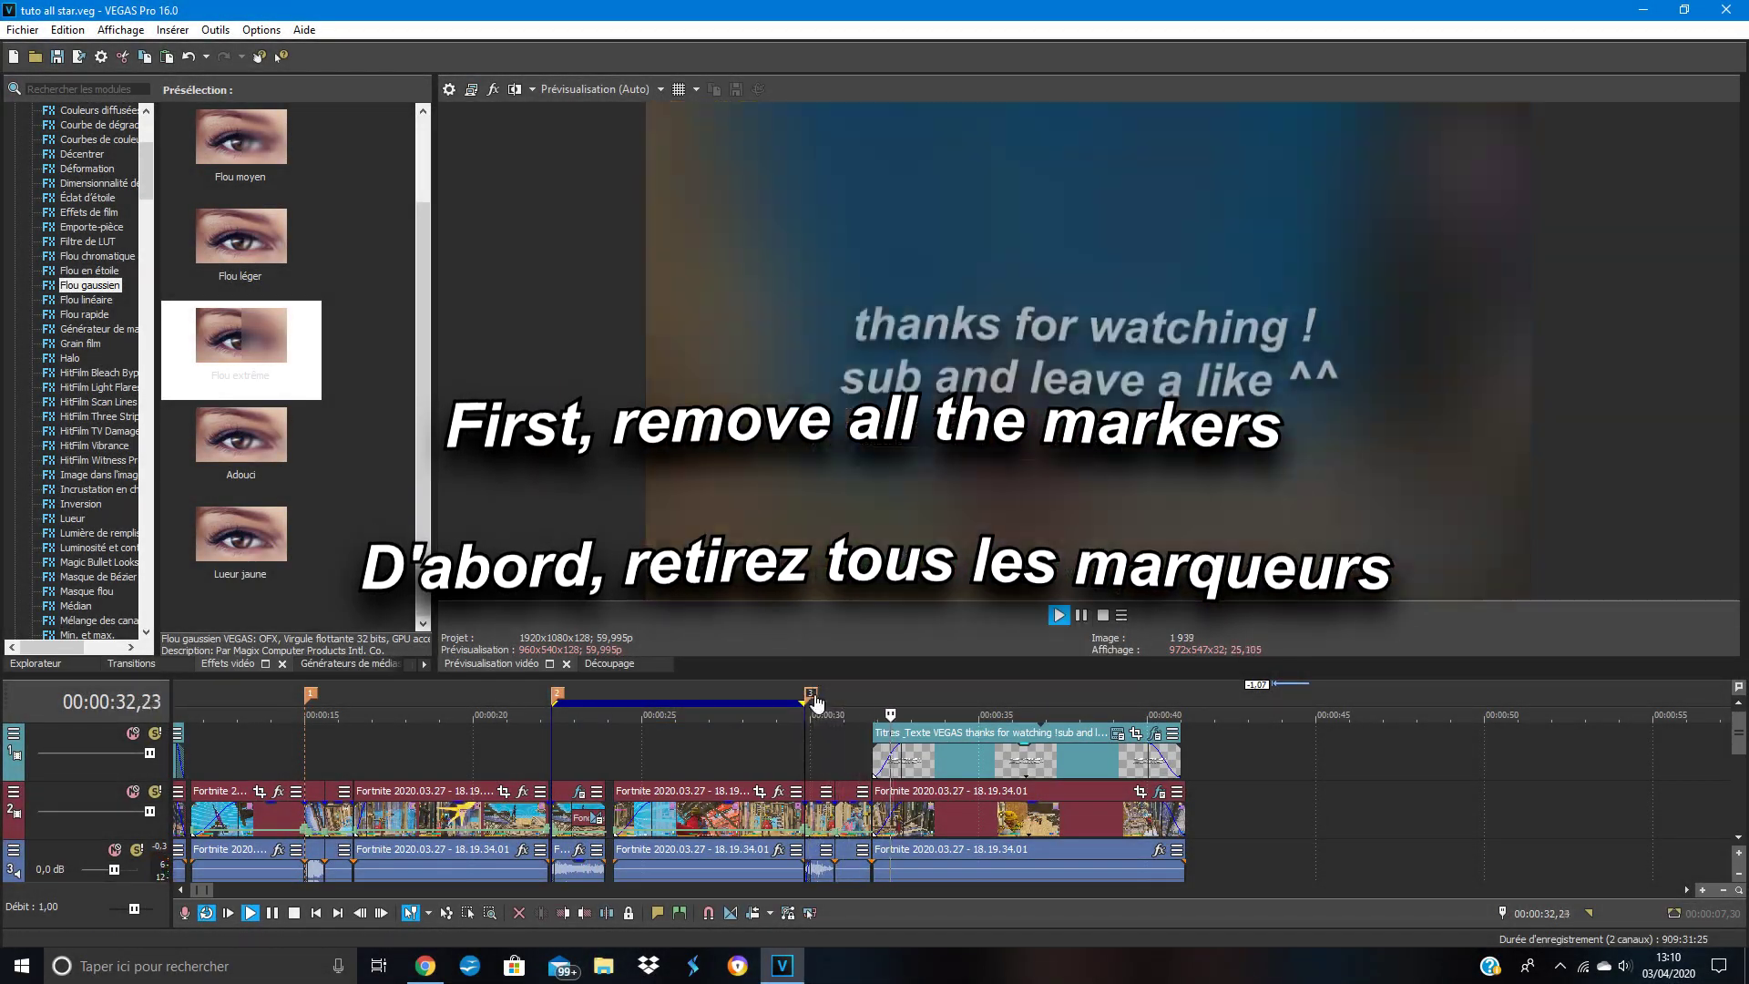
right_click(810, 694)
left_click(844, 736)
right_click(568, 698)
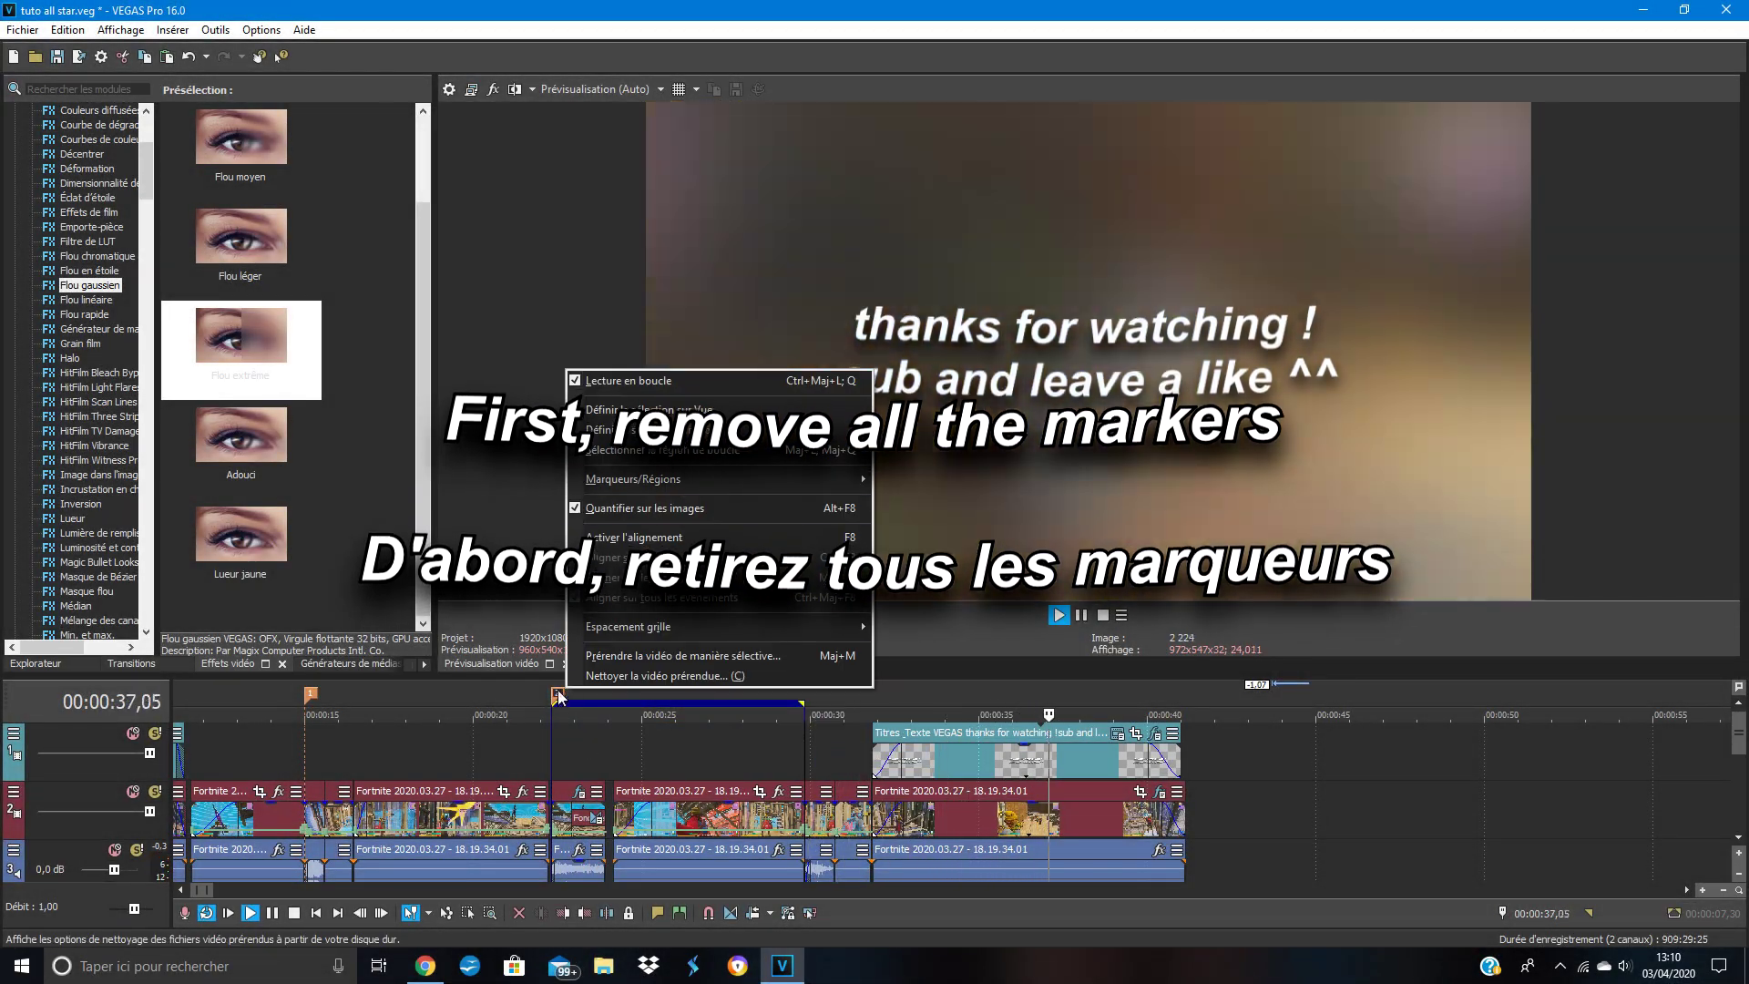
key("Escape")
right_click(558, 694)
left_click(603, 751)
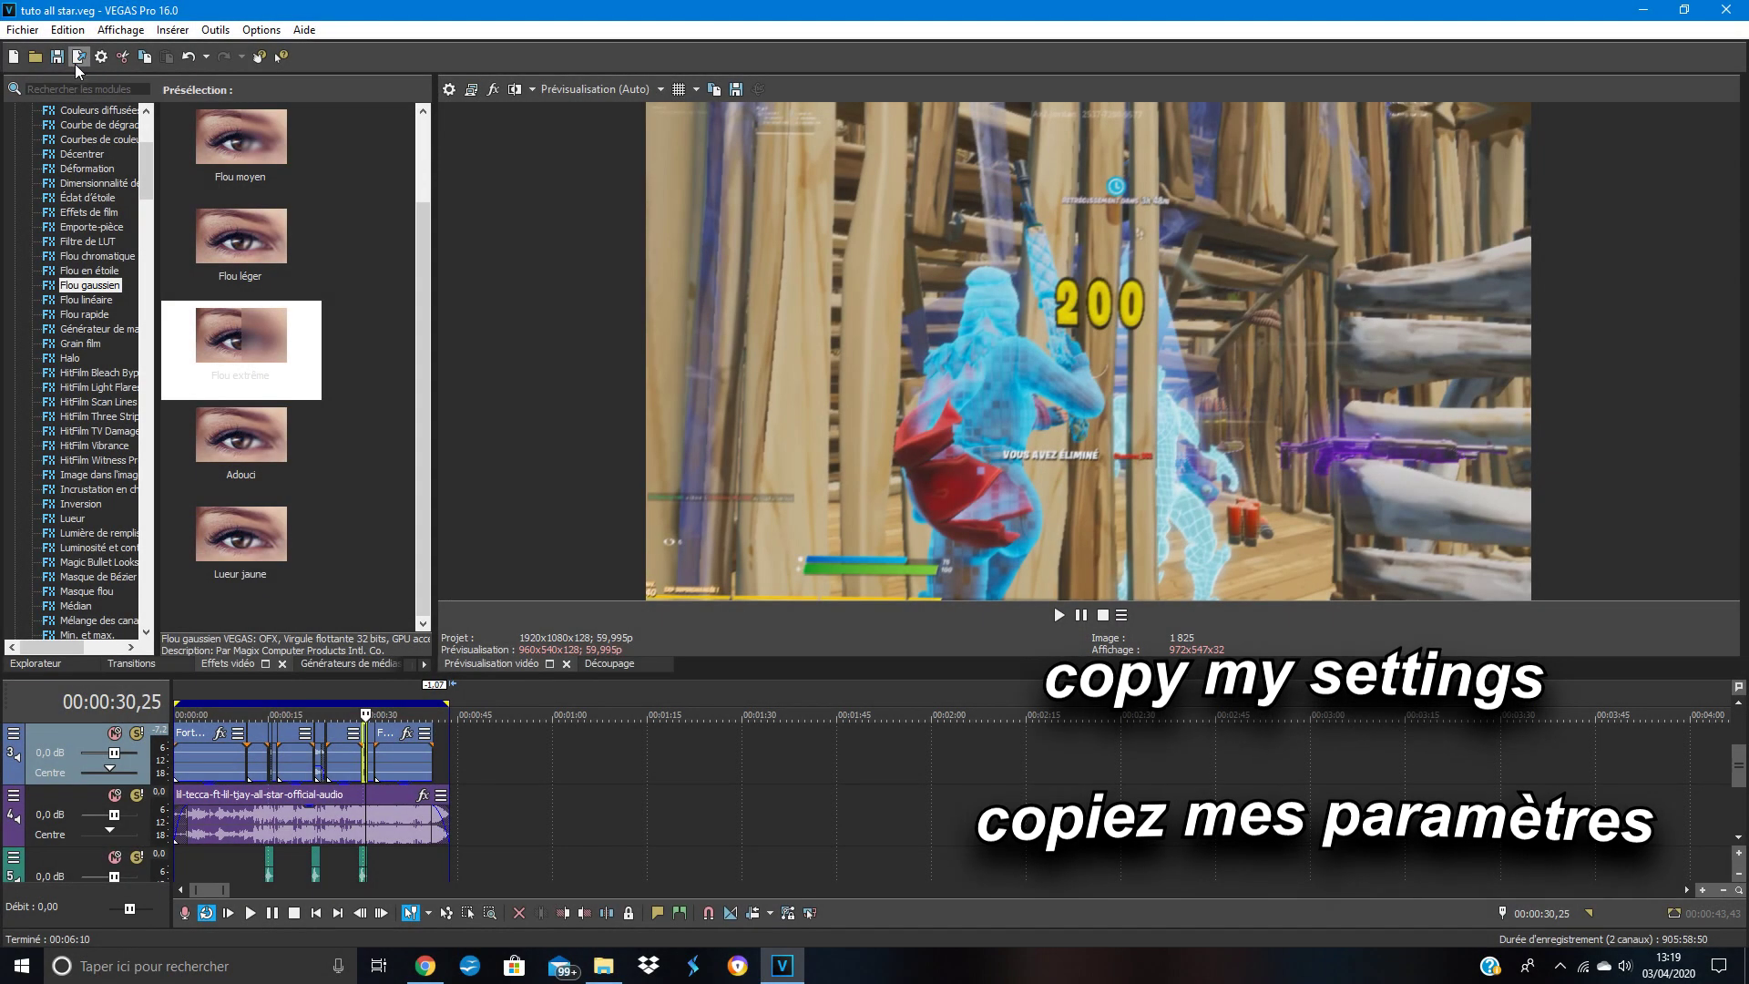
Step: Open the render settings for the finished montage
left_click(79, 57)
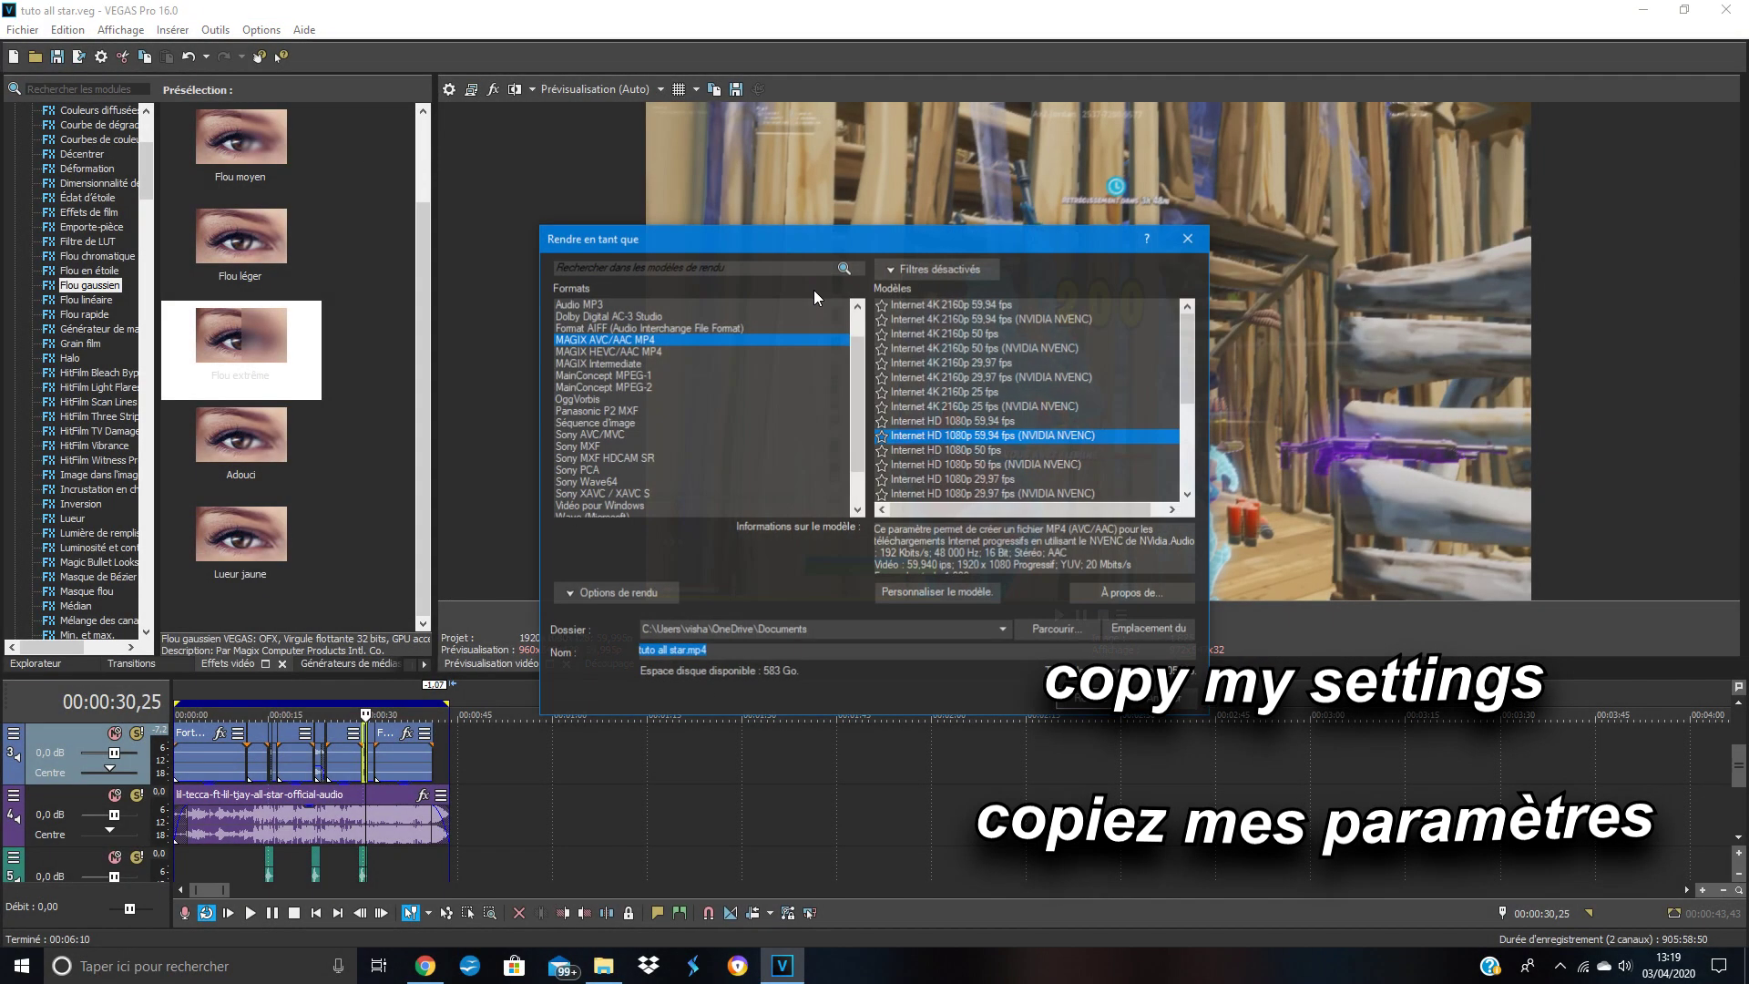